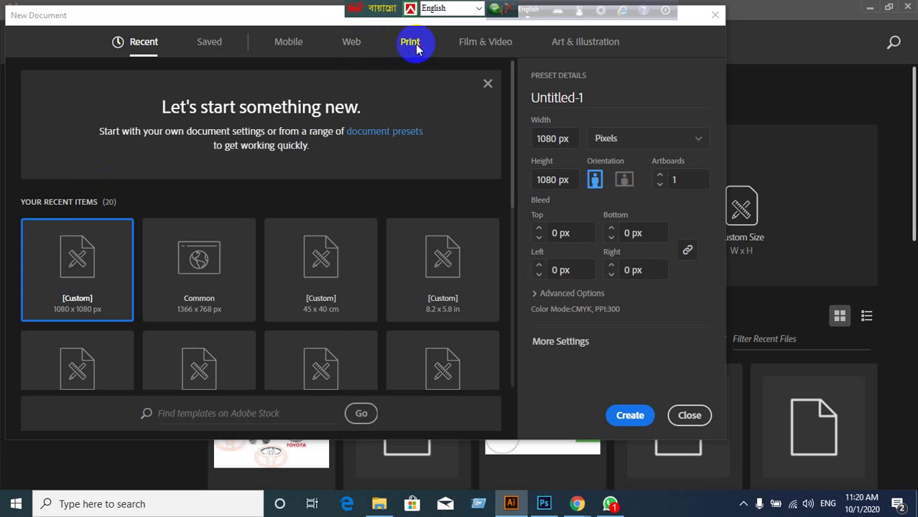
- Create a print document in centimeters, 40 cm wide and 45 cm high, in CMYK color at 300 ppi
left_click(702, 140)
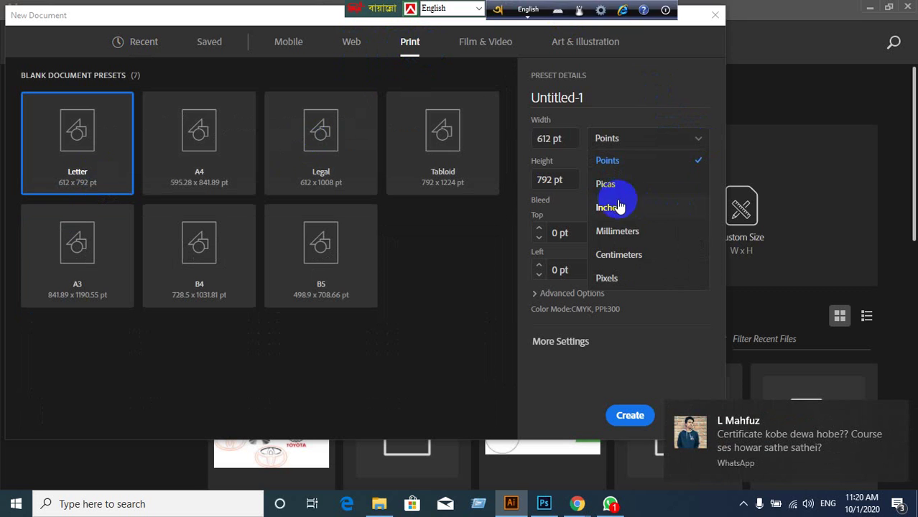
left_click(625, 255)
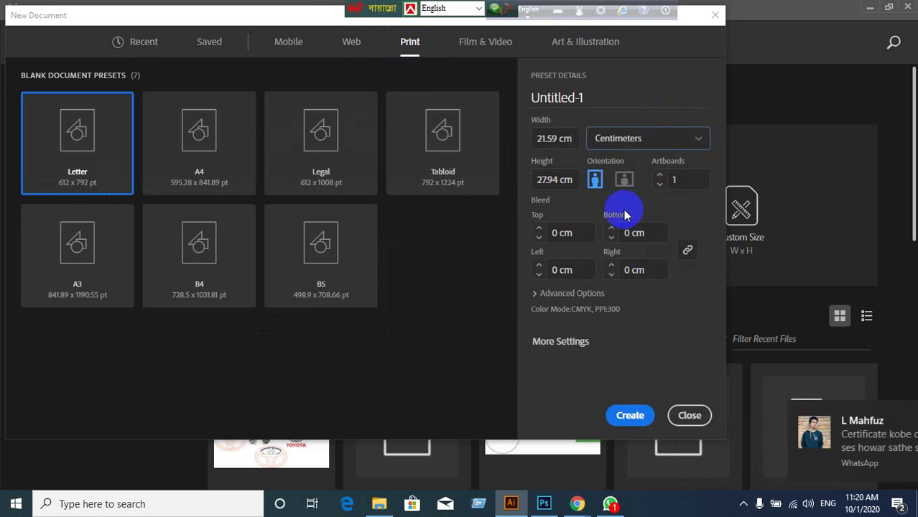
left_click(574, 142)
left_click_drag(574, 142, 495, 210)
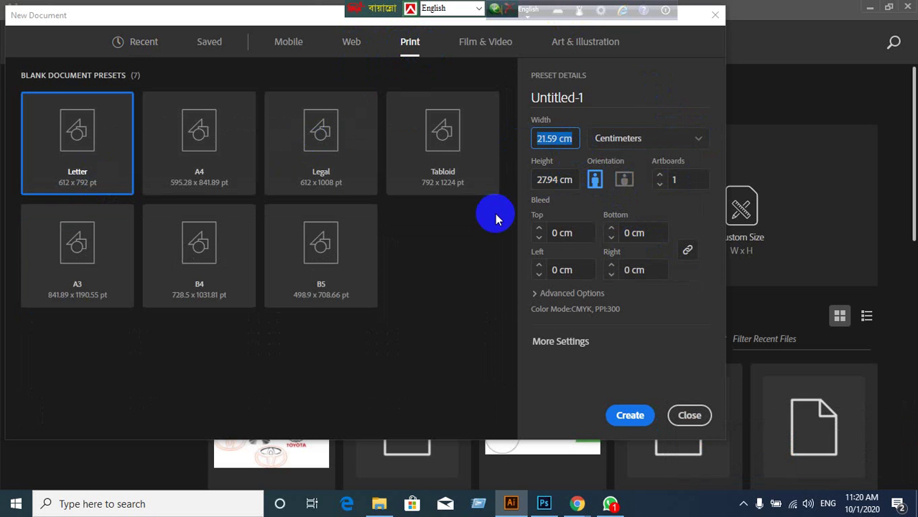
type("40")
key("Tab")
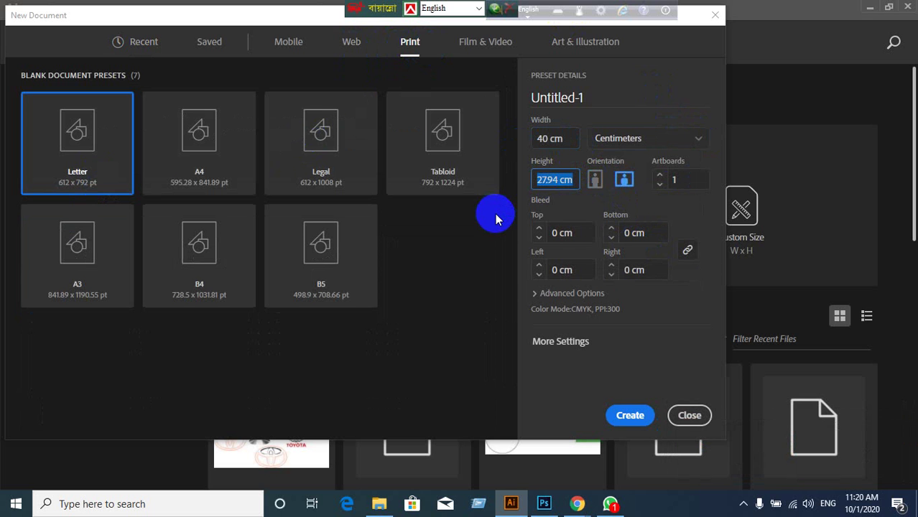
type("45")
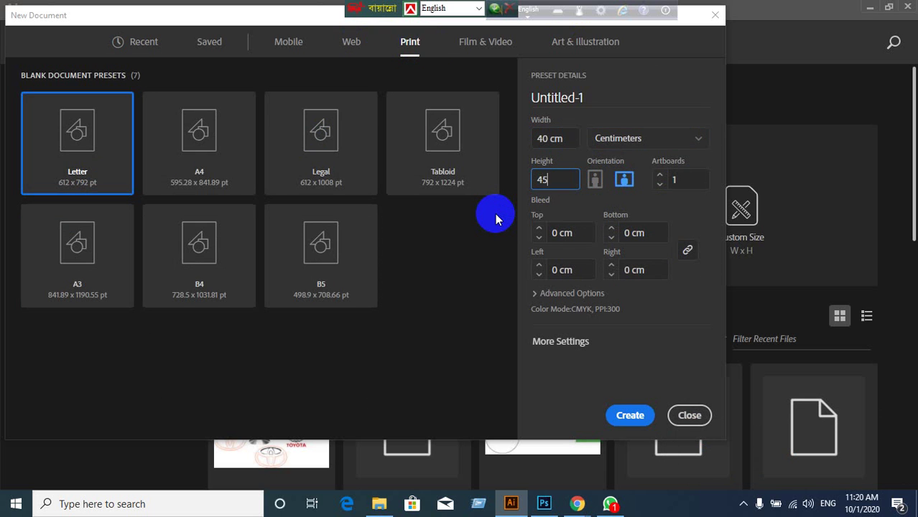
left_click(539, 297)
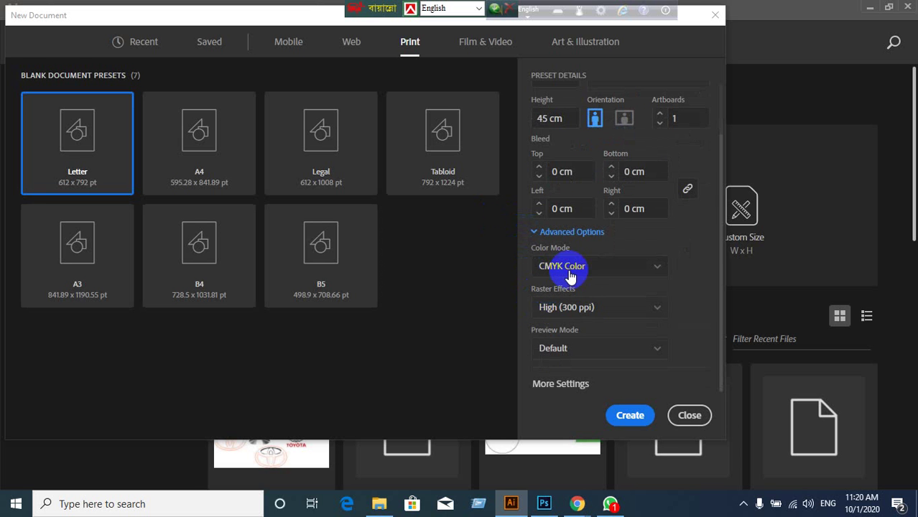
left_click(629, 417)
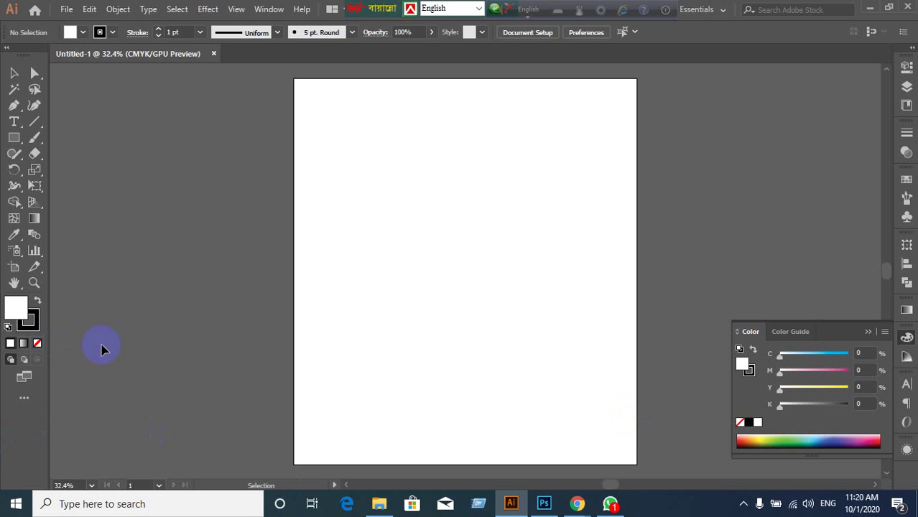
- Remove the stroke for new shapes, make the white fill active and put the color controls away
left_click(37, 343)
left_click(13, 309)
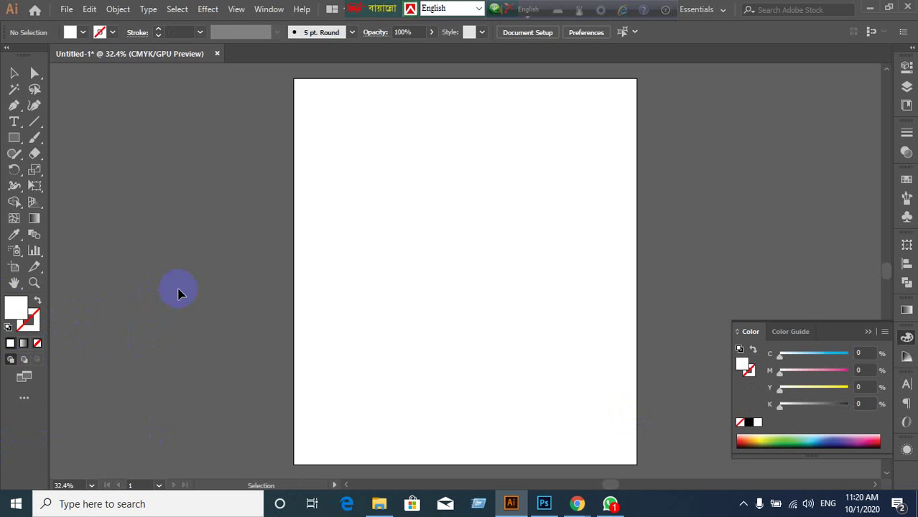
left_click(530, 292)
scroll(533, 276, "up", 1)
scroll(534, 276, "down", 1)
scroll(534, 276, "up", 3)
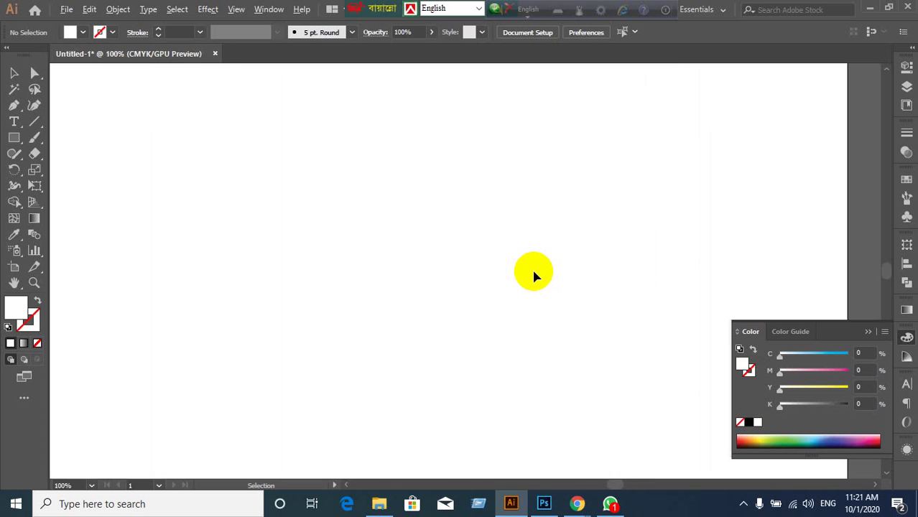
scroll(534, 276, "down", 2)
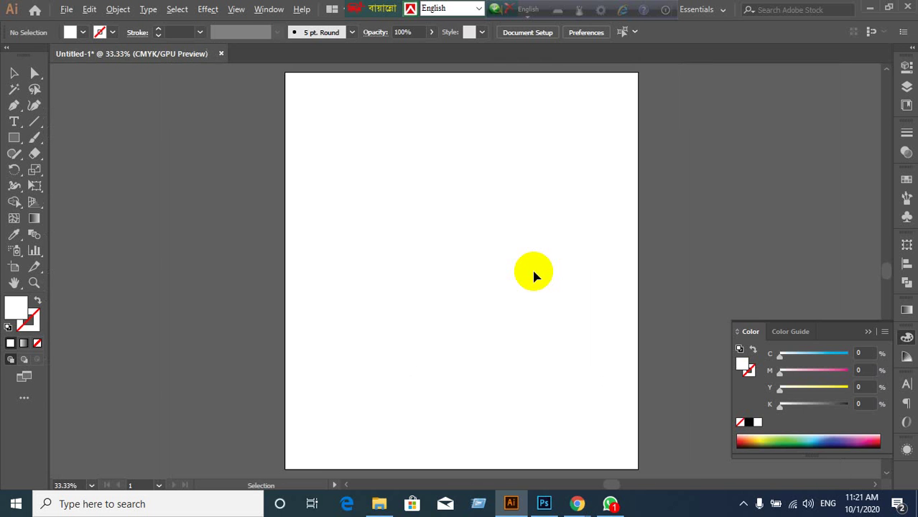
left_click(869, 334)
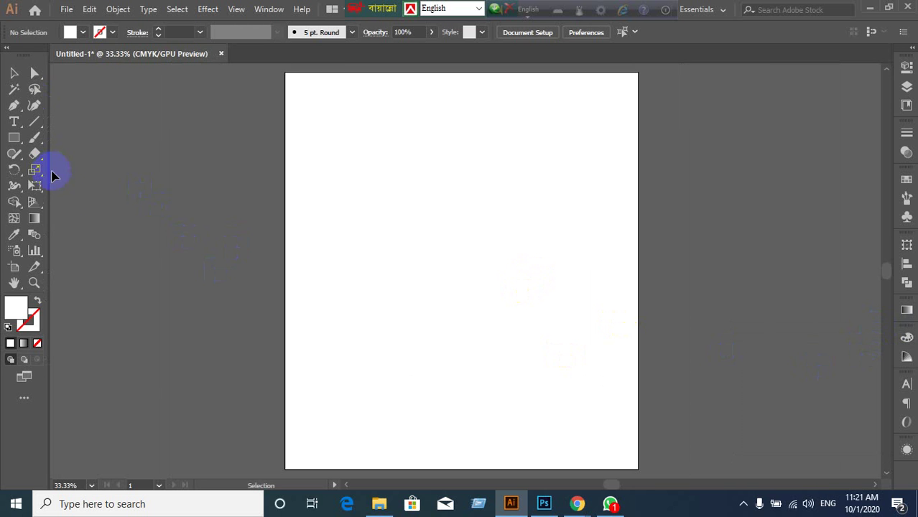
- Draw a rectangle on the artboard, 30 cm wide and 24 cm high
left_click(14, 137)
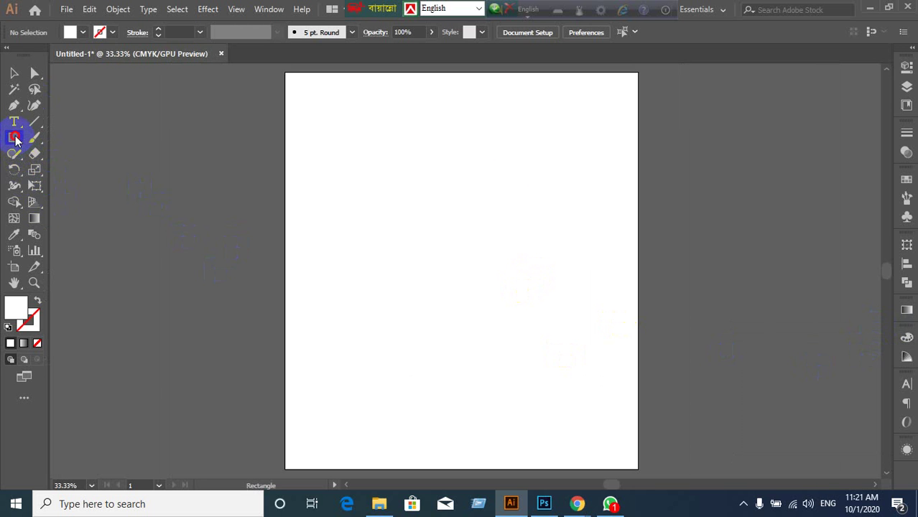
left_click(420, 226)
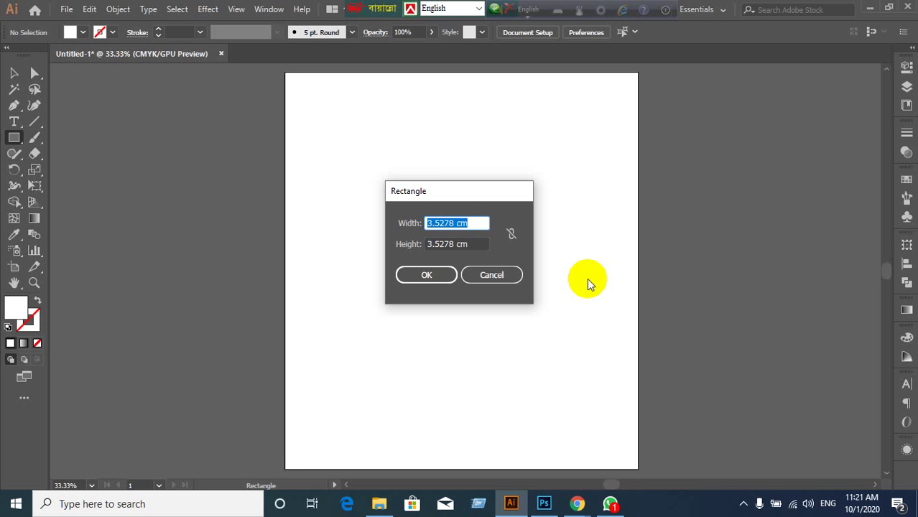
type("r54")
type("0")
key("BackSpace")
key("BackSpace")
key("BackSpace")
key("BackSpace")
type("30")
key("Tab")
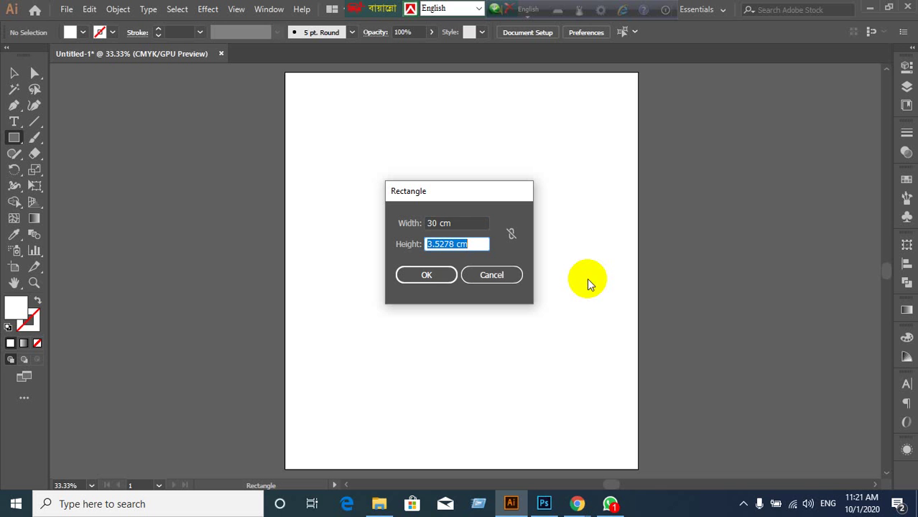
type("24")
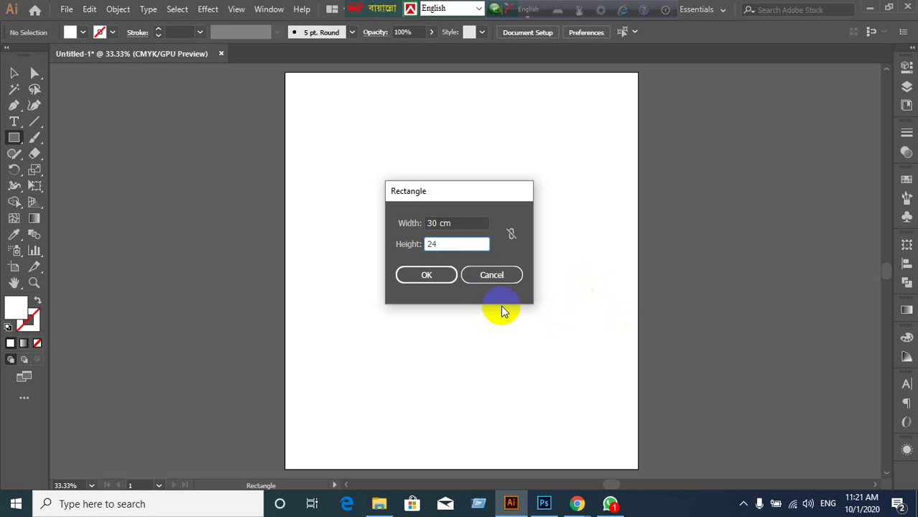
left_click(428, 276)
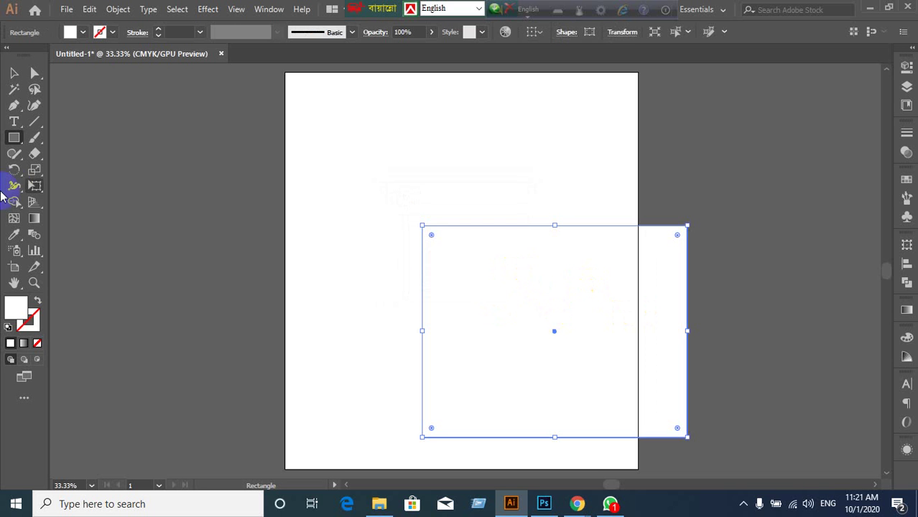
- Move the rectangle inside the artboard's side edges, roughly centered horizontally, and fill it with the red swatch
left_click(15, 73)
scroll(721, 127, "down", 1)
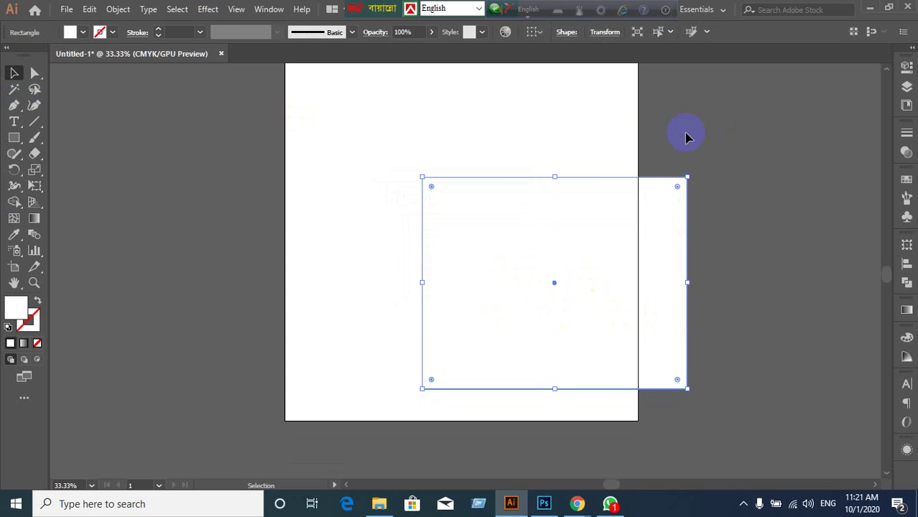
left_click_drag(553, 249, 445, 236)
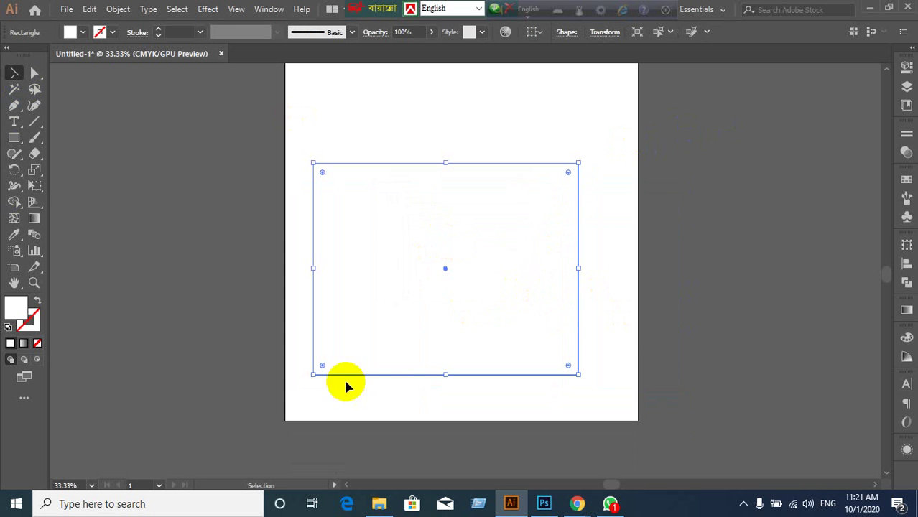
left_click(906, 179)
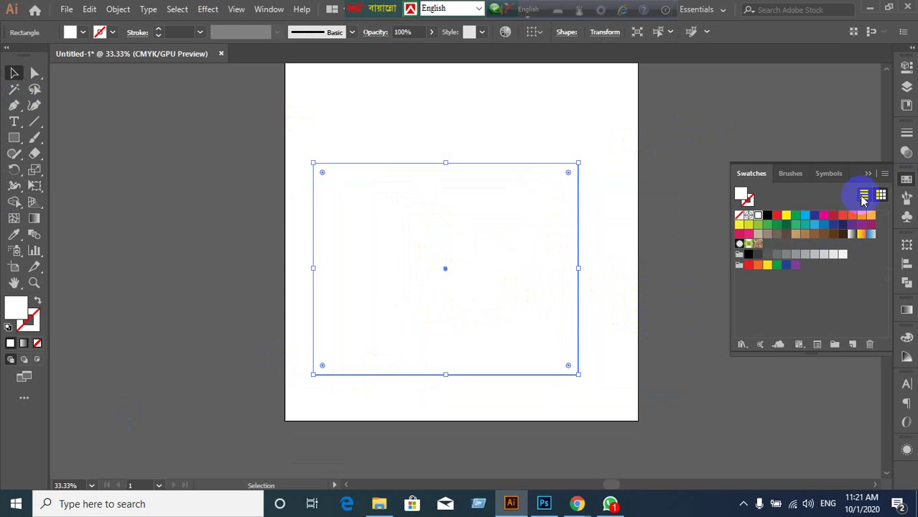
left_click(777, 215)
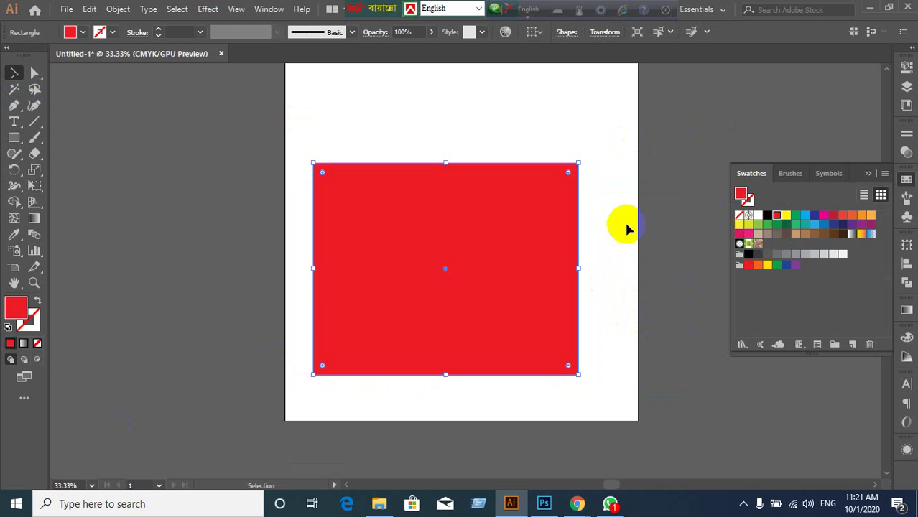
- Place a copy of the red rectangle directly below it, moved 0 cm horizontally and 24 cm vertically
key("Return")
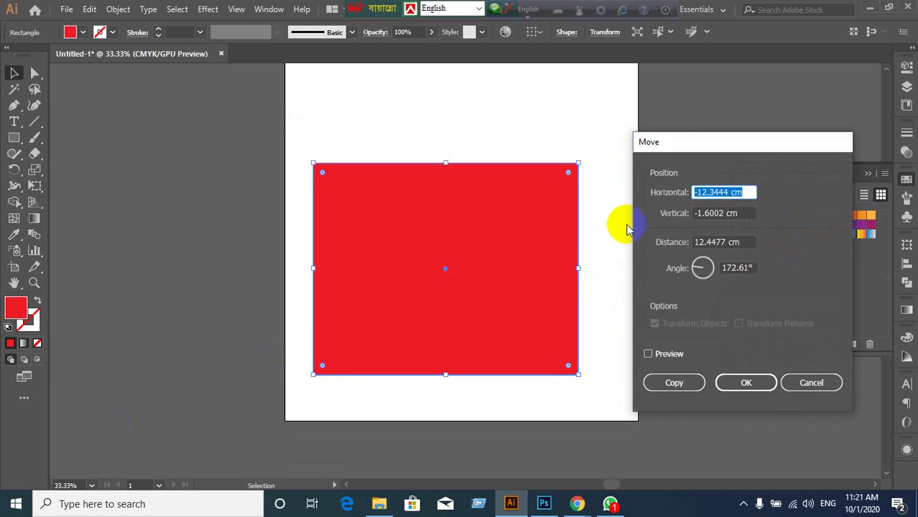
left_click(648, 353)
double_click(740, 244)
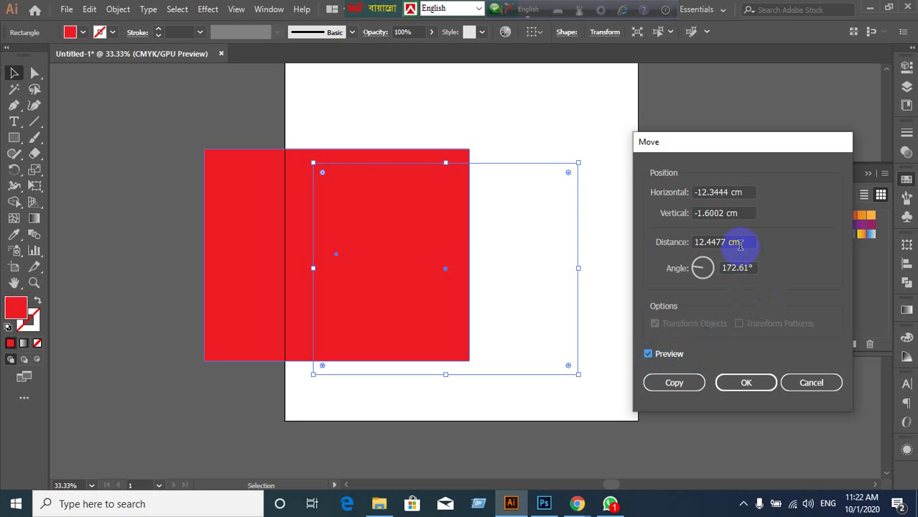
left_click(752, 192)
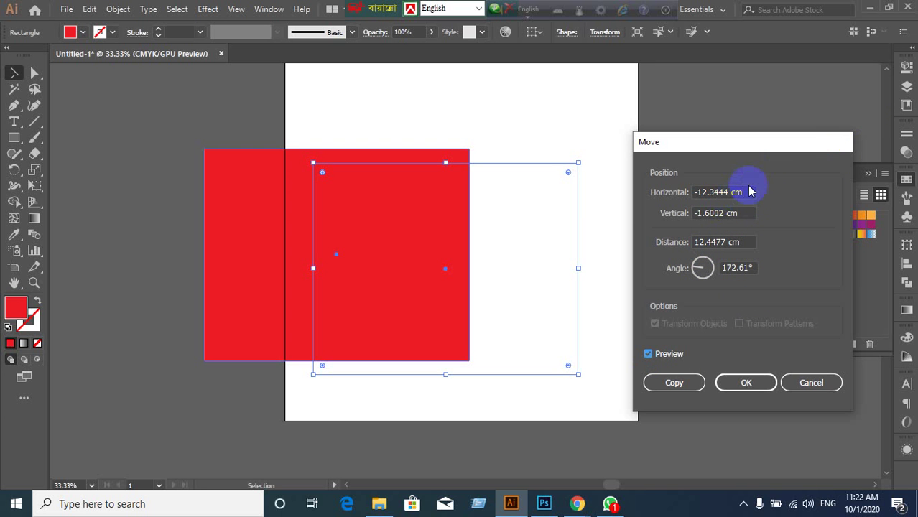
triple_click(749, 190)
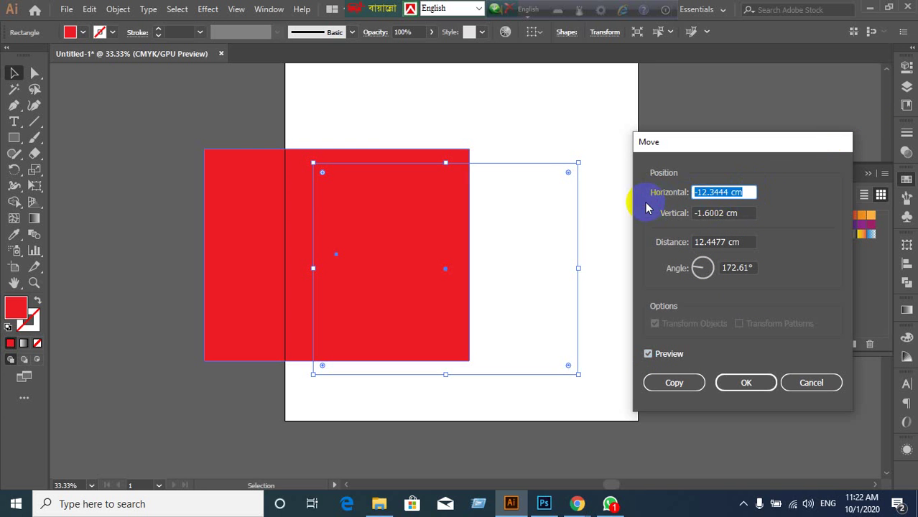
type("0")
key("Tab")
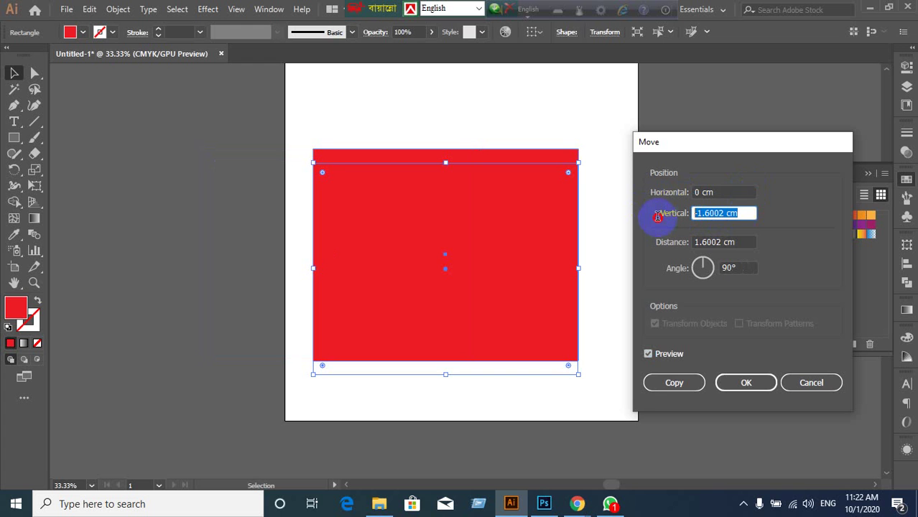
type("13")
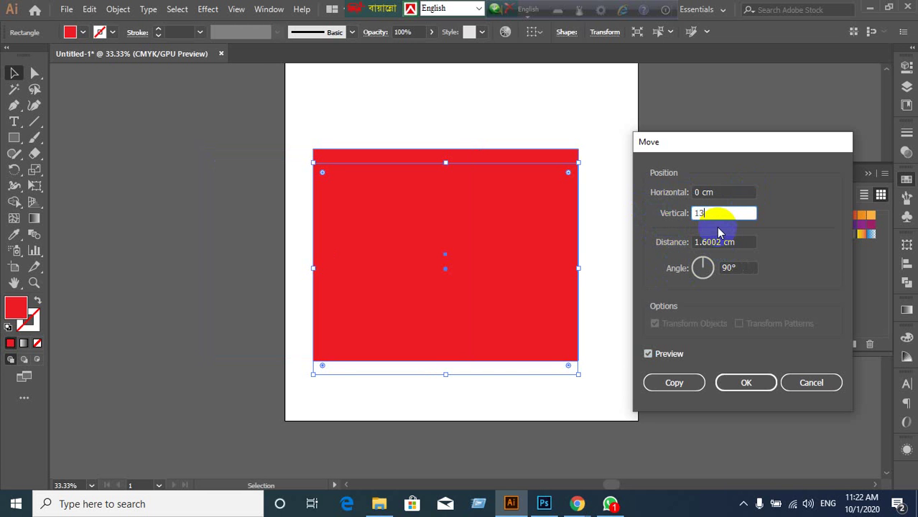
key("BackSpace")
key("BackSpace")
type("24")
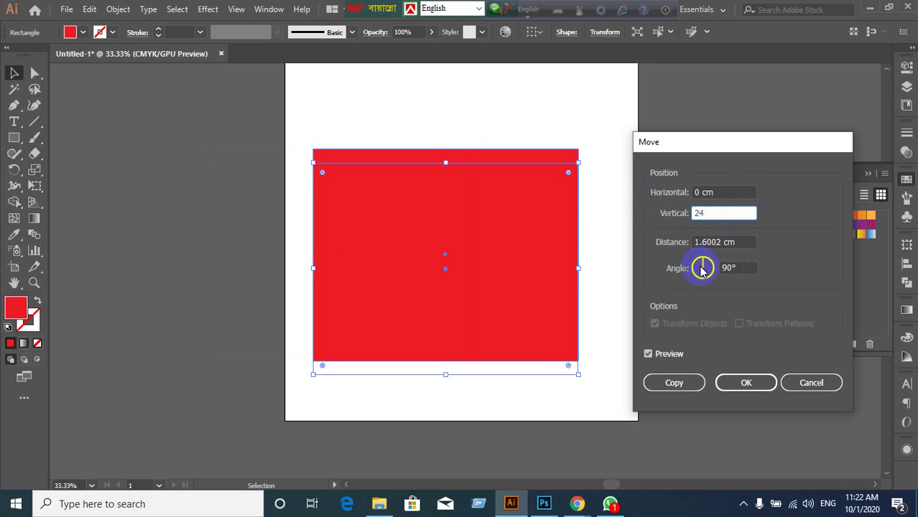
left_click(666, 381)
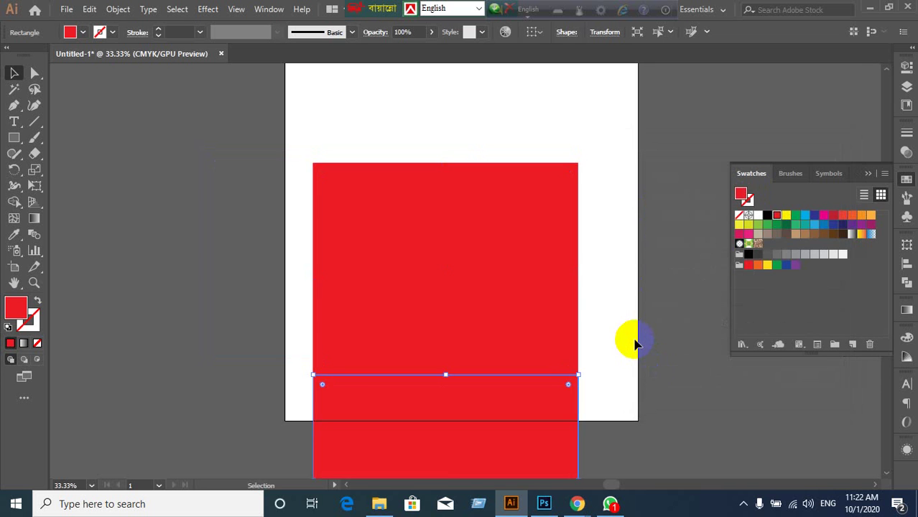
- Place a copy of the original red rectangle directly above it, with a vertical move of -24 cm
scroll(636, 343, "down", 2)
scroll(636, 343, "down", 2)
scroll(636, 343, "up", 3)
left_click(393, 242)
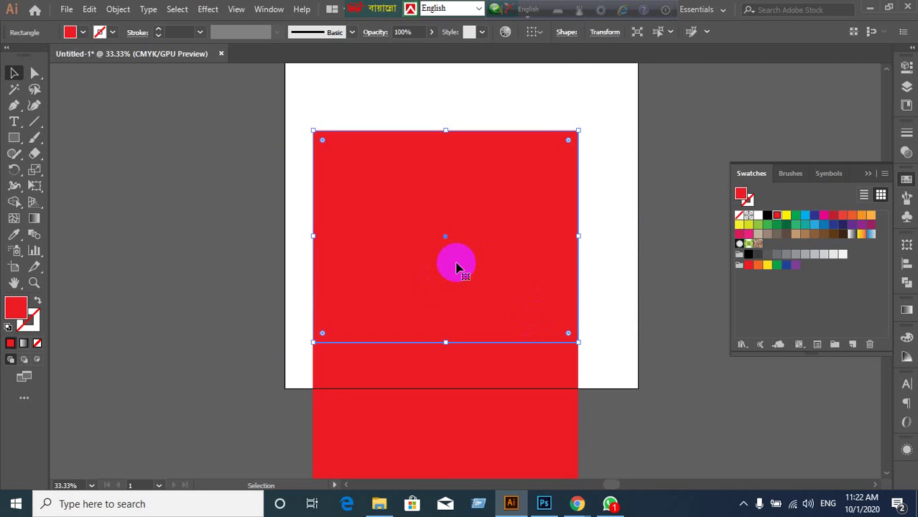
key("Return")
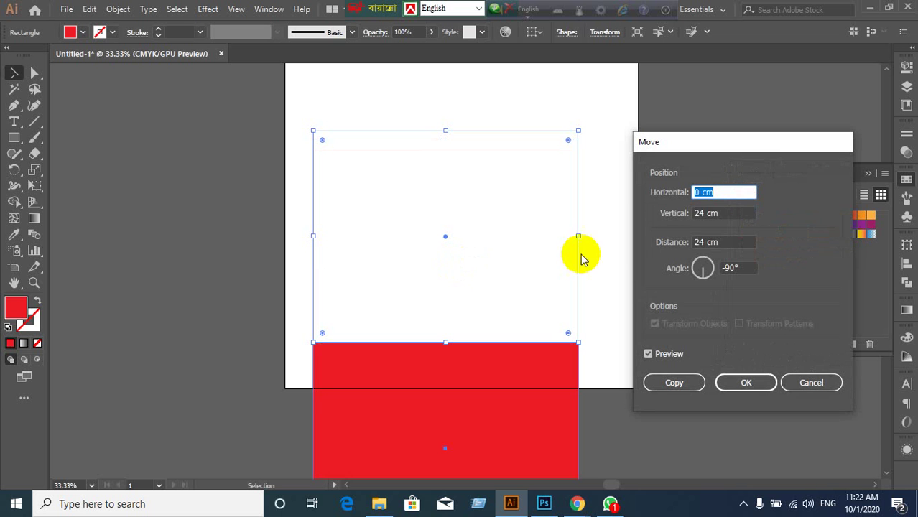
left_click(692, 210)
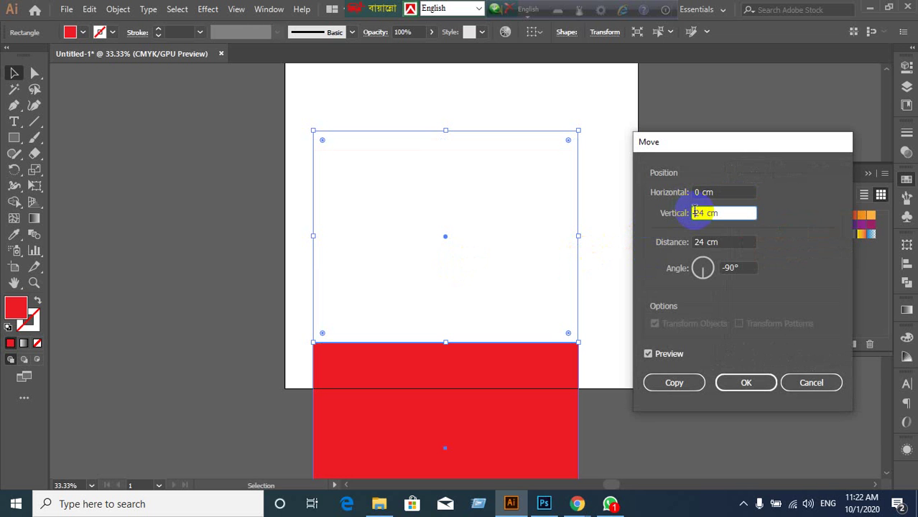
type("-24")
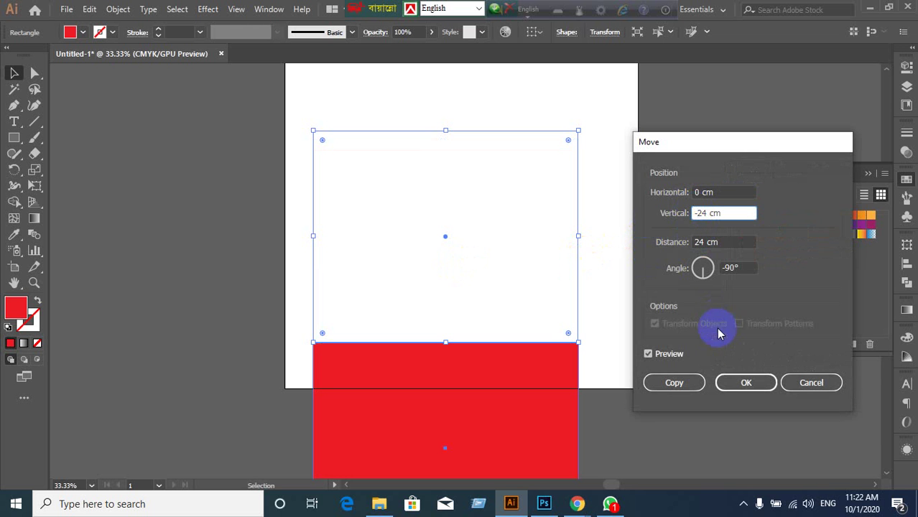
left_click(695, 382)
scroll(668, 309, "up", 3)
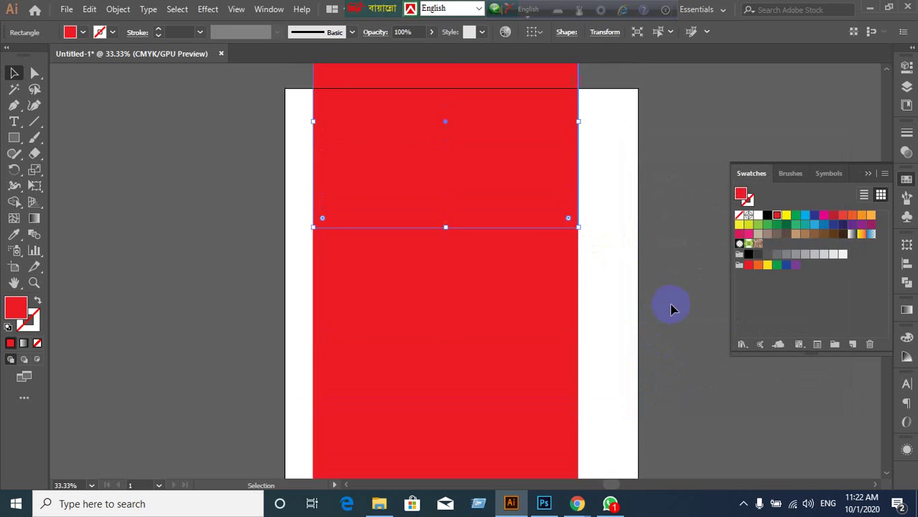
scroll(679, 316, "up", 4)
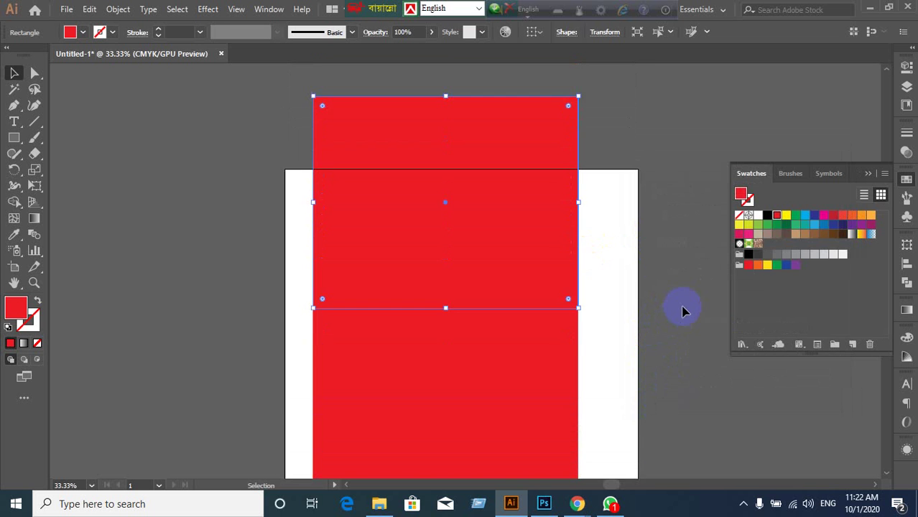
- Set the upper rectangle's height to 13 cm, using its bottom-centre reference point so the lower edge stays fixed
left_click(263, 308)
left_click(423, 216)
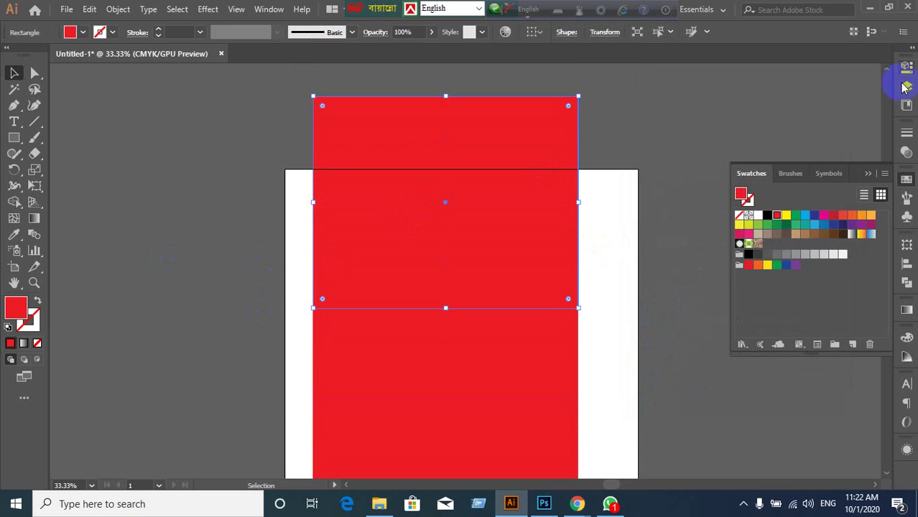
left_click(906, 245)
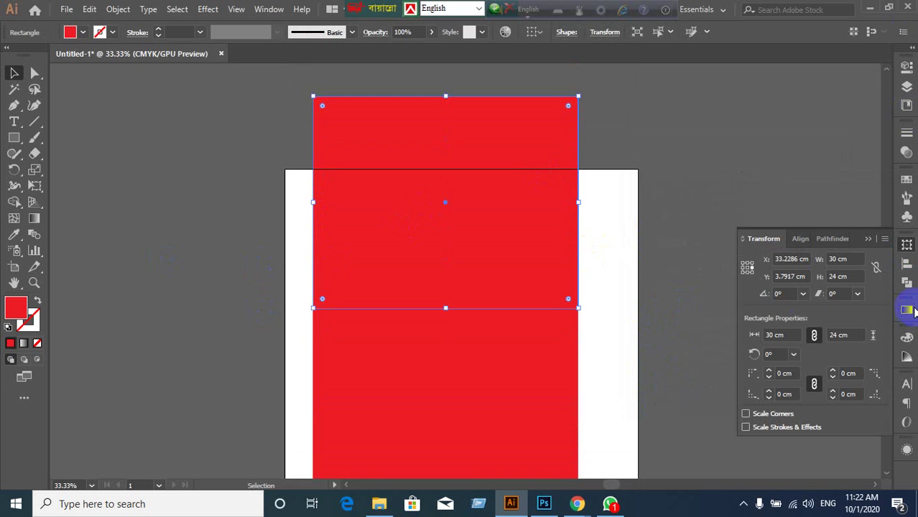
left_click(747, 268)
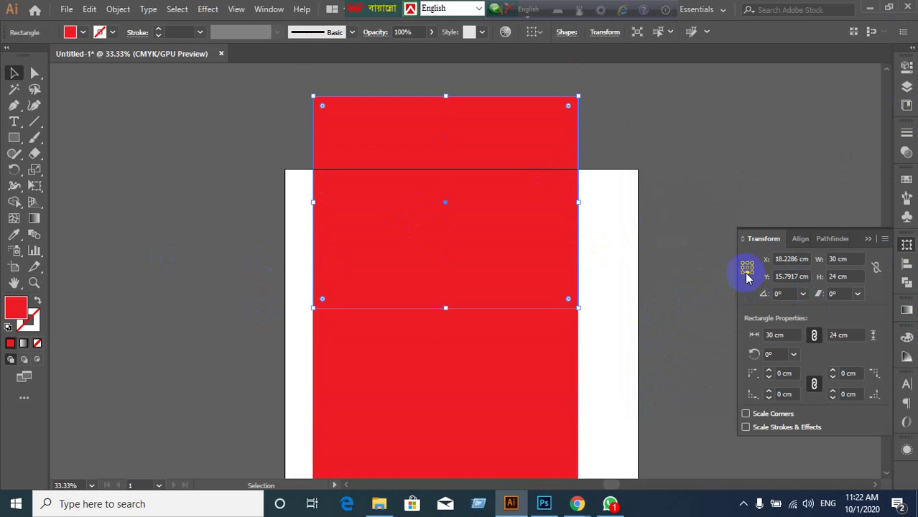
left_click(847, 277)
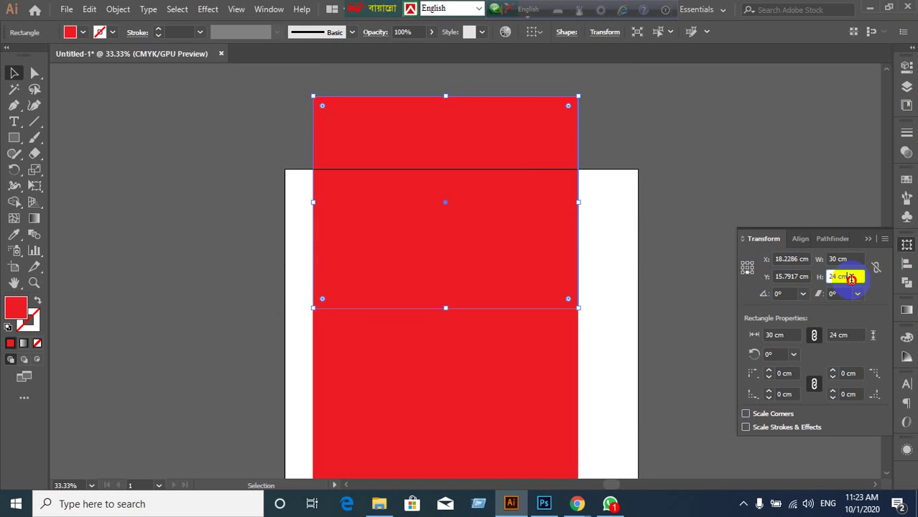
type("13")
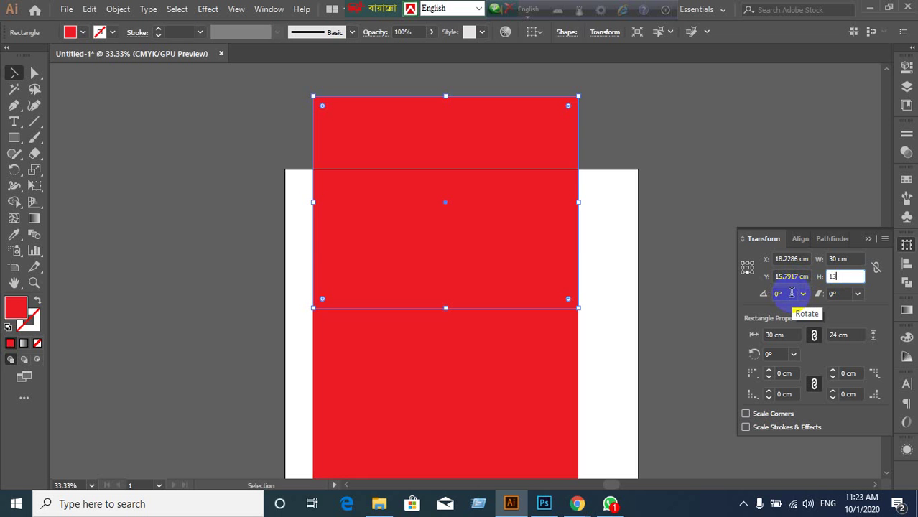
key("Return")
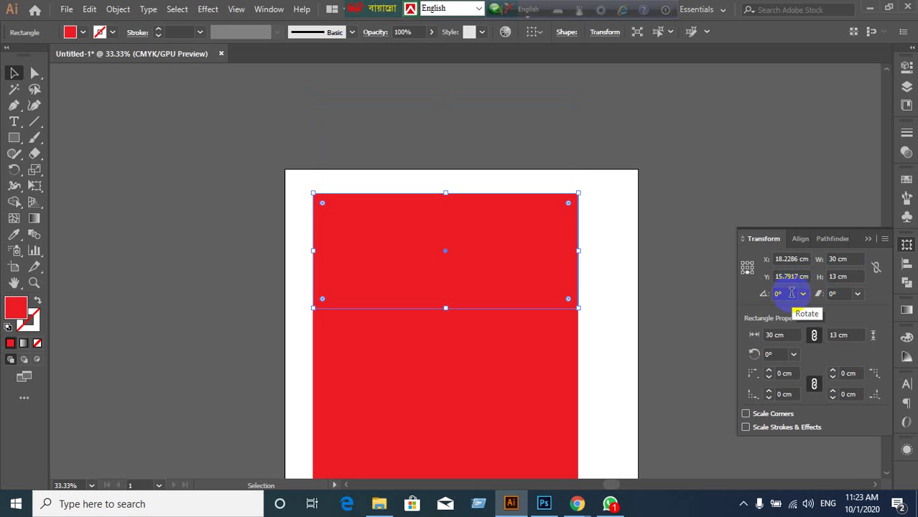
- Set the lowest rectangle's height to 12 cm, using its top-centre reference point so the upper edge stays fixed
scroll(668, 300, "down", 6)
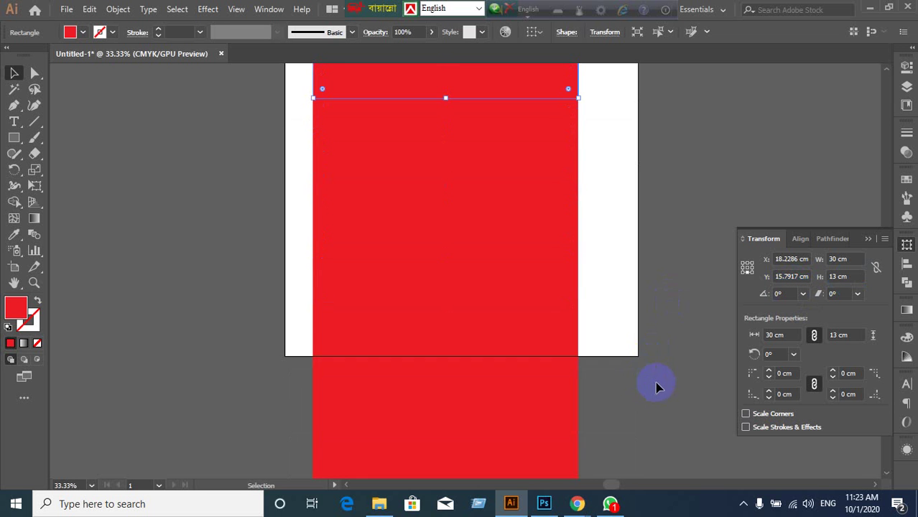
scroll(656, 387, "down", 1)
left_click(537, 372)
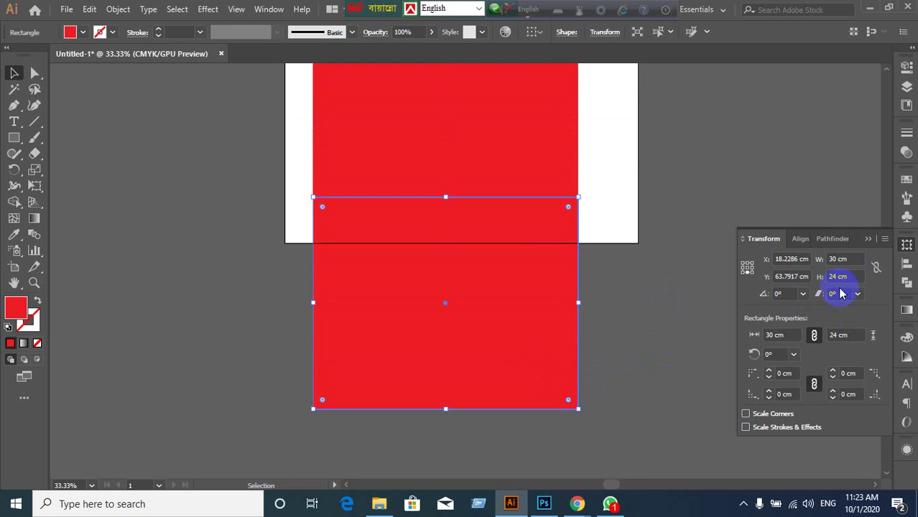
left_click(743, 263)
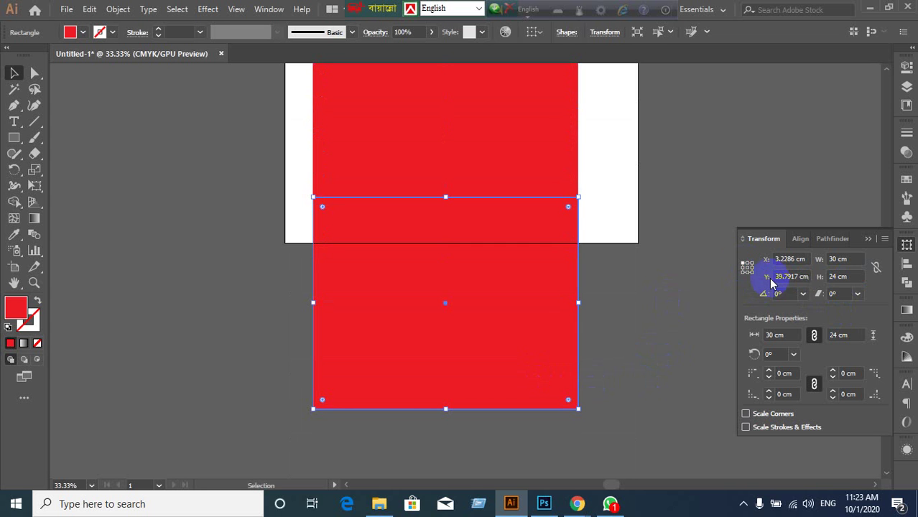
left_click(747, 262)
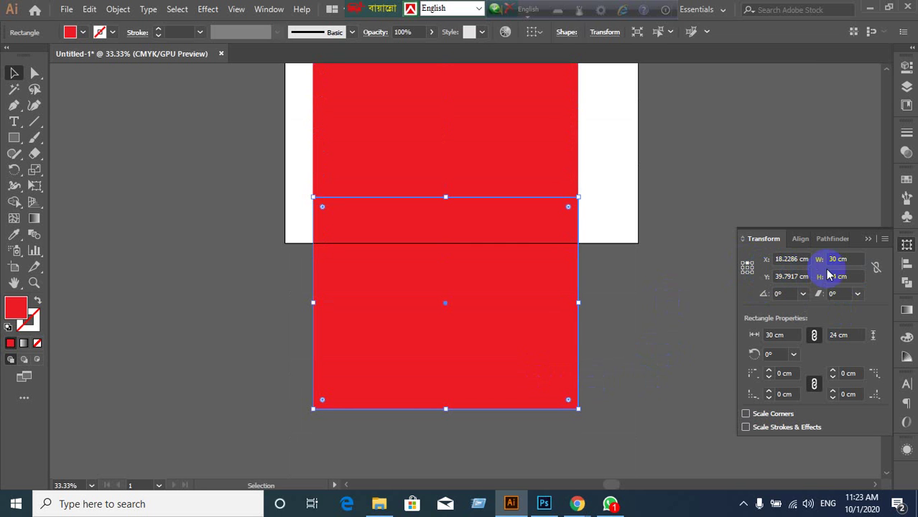
left_click(518, 200)
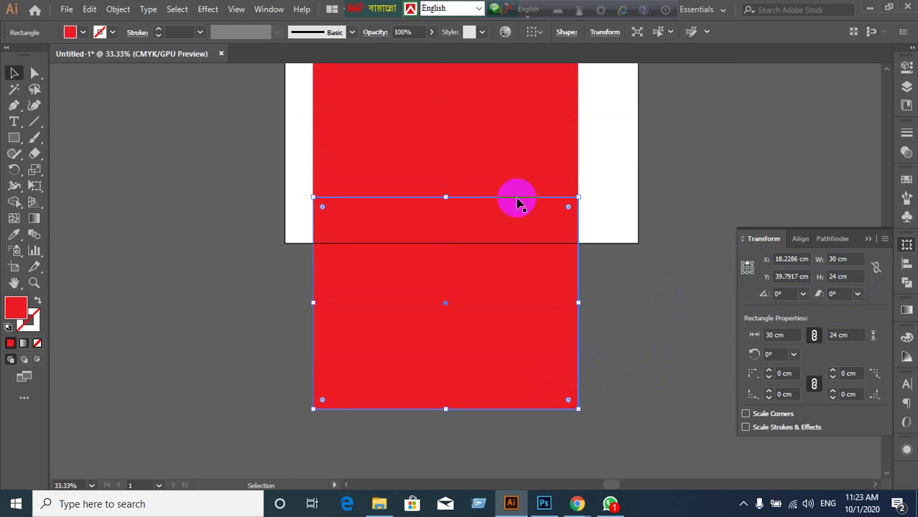
left_click(847, 278)
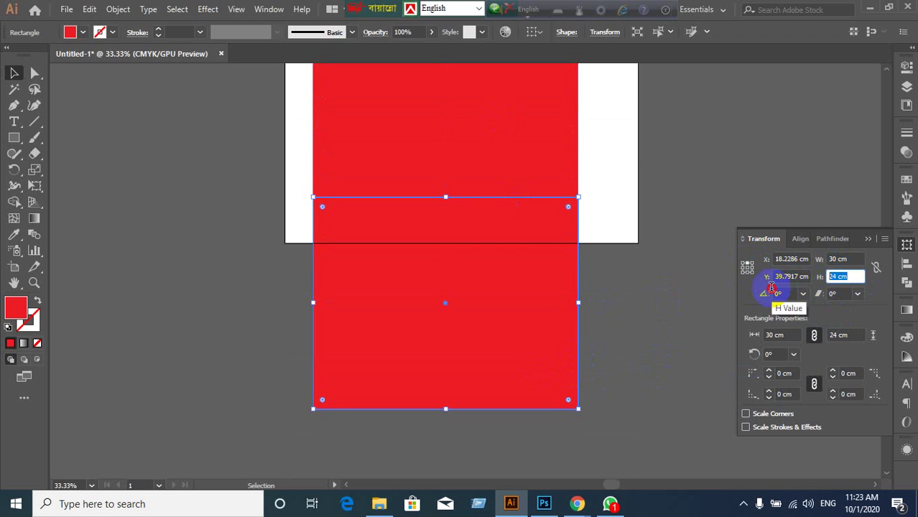
type("12")
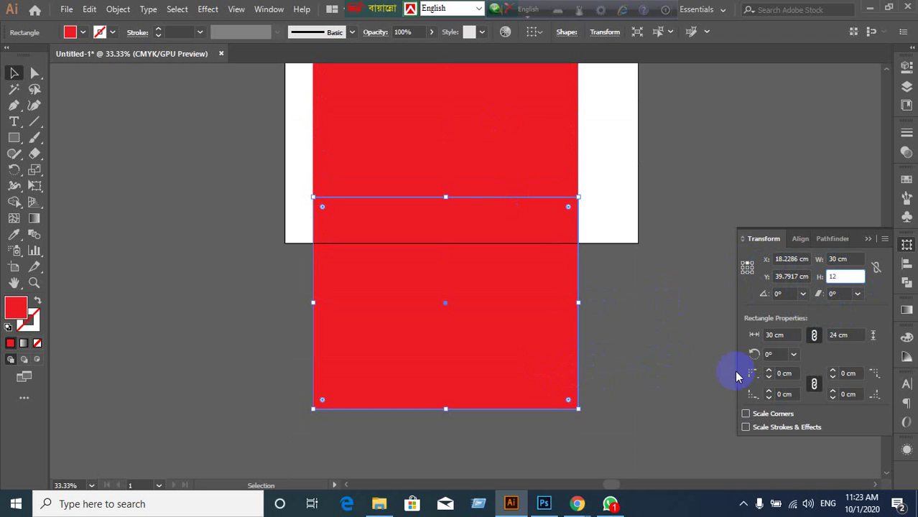
key("Return")
- Fill the 13 cm high rectangle above the middle one with the cyan swatch
scroll(754, 474, "up", 8)
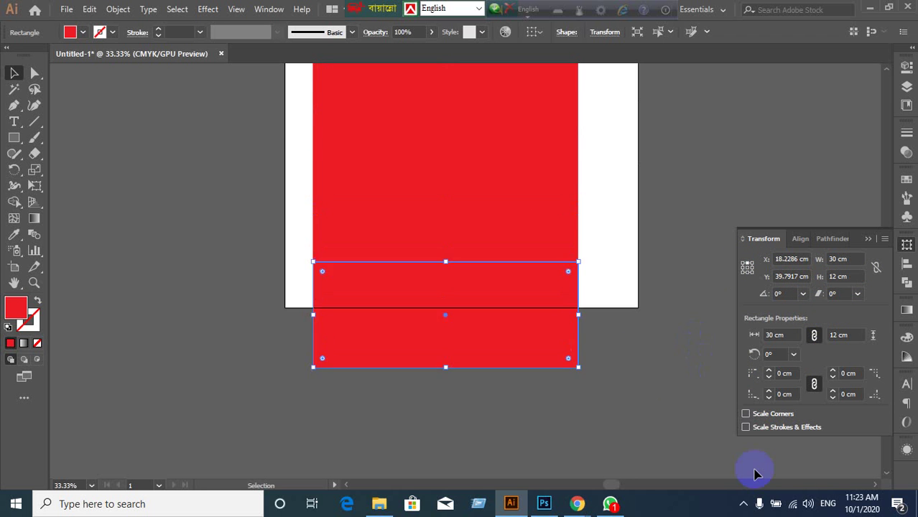
left_click(332, 259)
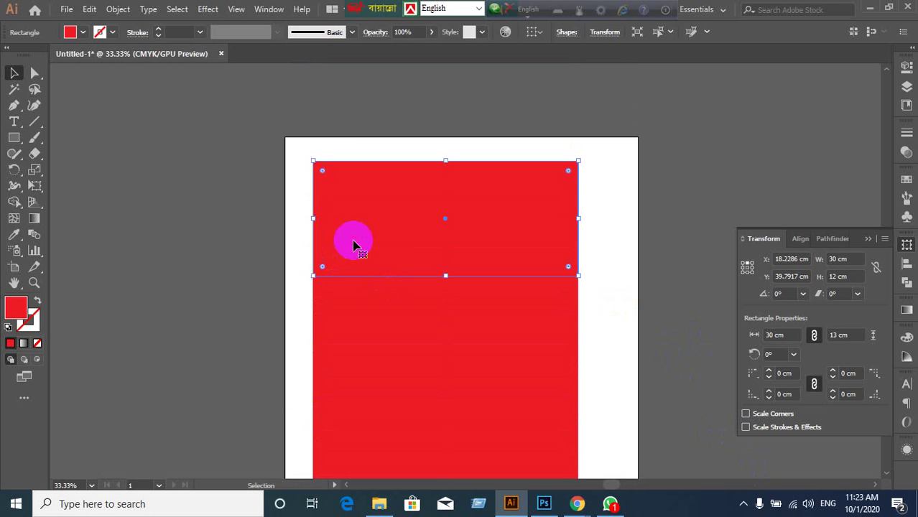
left_click(906, 181)
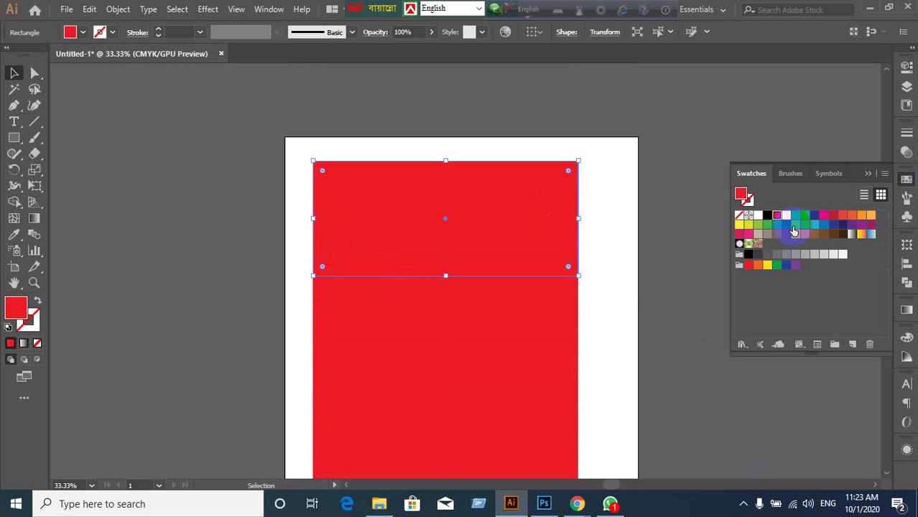
left_click(807, 214)
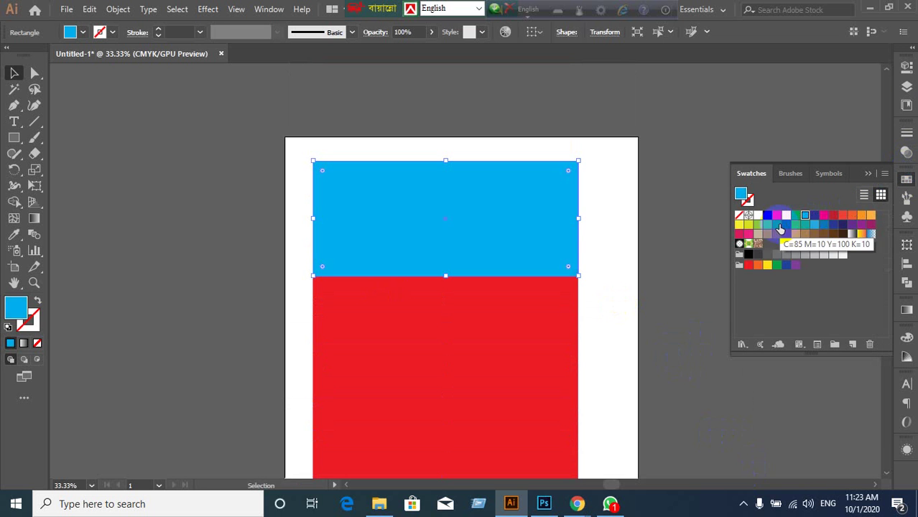
- Match the lowest rectangle's fill to the cyan rectangle at the other end of the stack with the Eyedropper
scroll(622, 269, "down", 5)
left_click(537, 381)
scroll(209, 405, "up", 5)
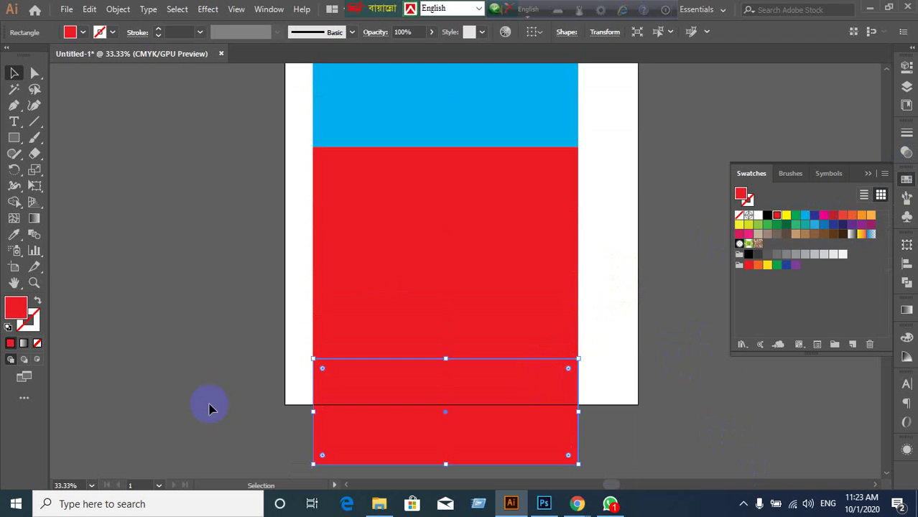
left_click(14, 235)
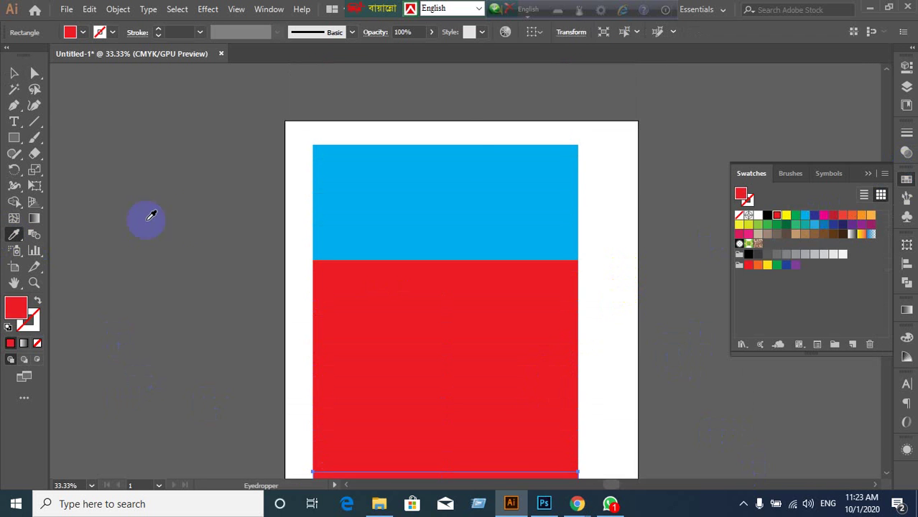
left_click(460, 156)
scroll(389, 266, "down", 5)
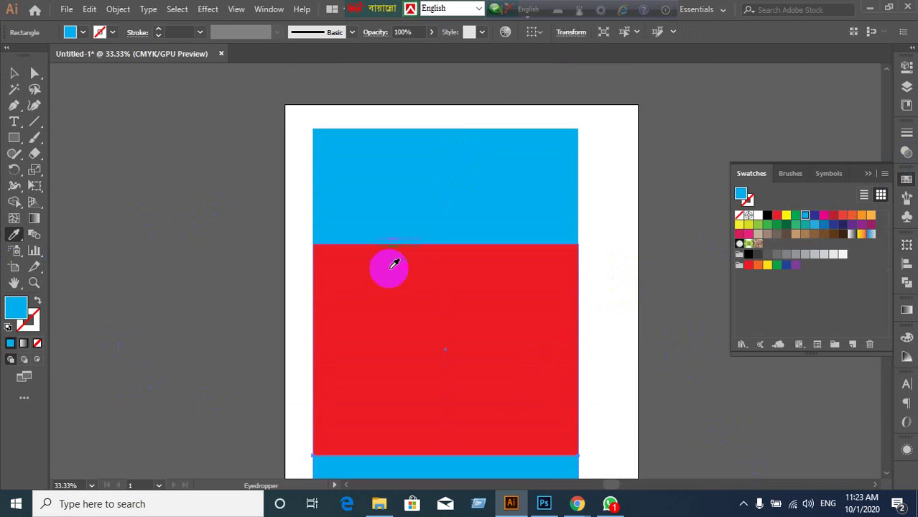
scroll(389, 266, "up", 3)
left_click(14, 73)
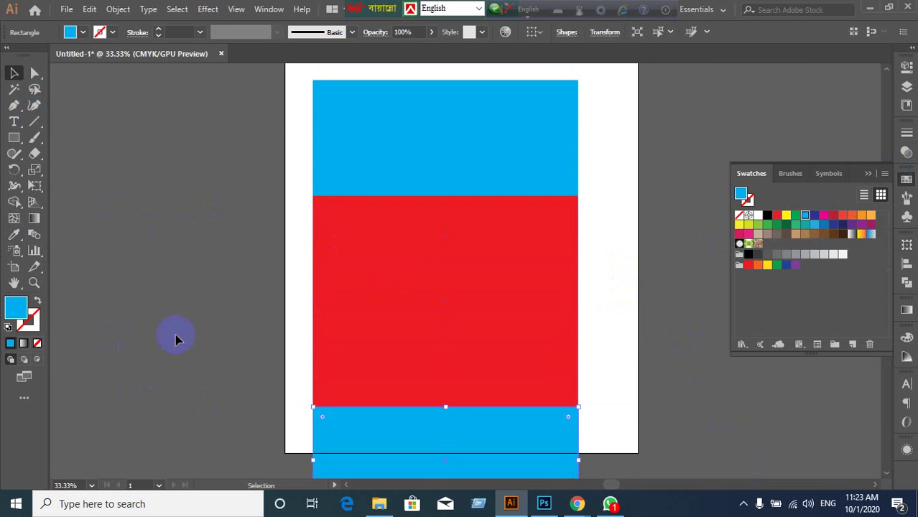
- Place a copy of the middle red rectangle directly to its left, moved -30 cm horizontally and 0 cm vertically
scroll(187, 353, "up", 1)
left_click(529, 328)
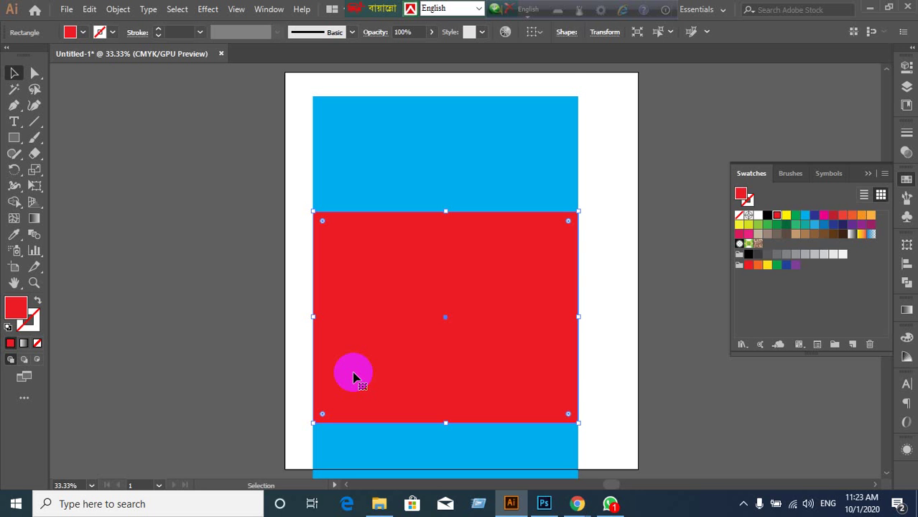
key("Return")
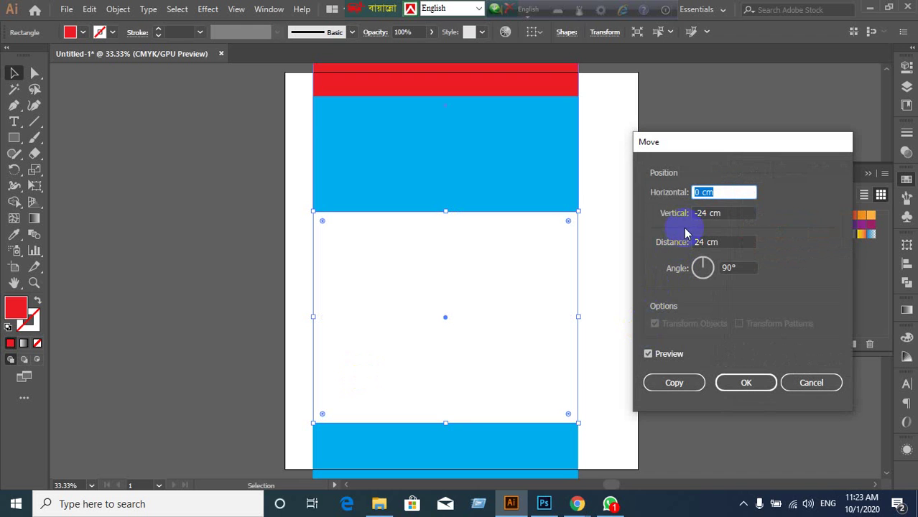
left_click(739, 212)
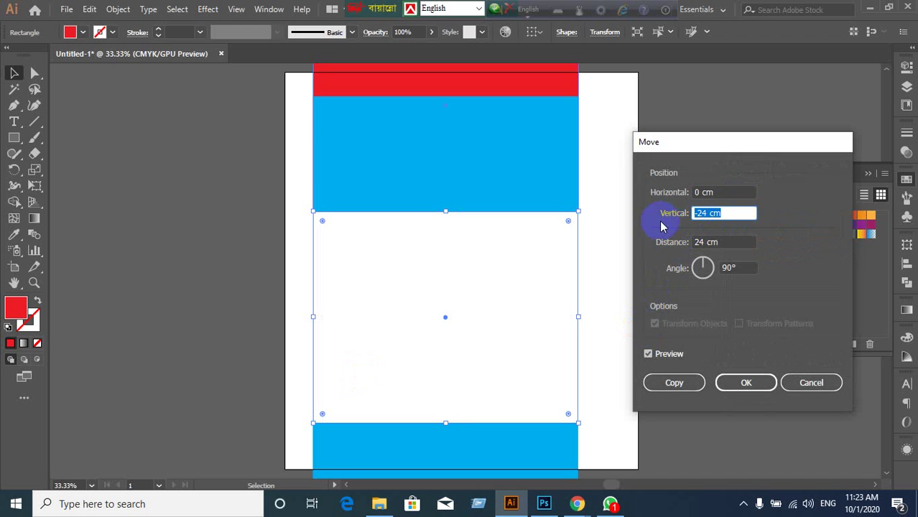
type("0,")
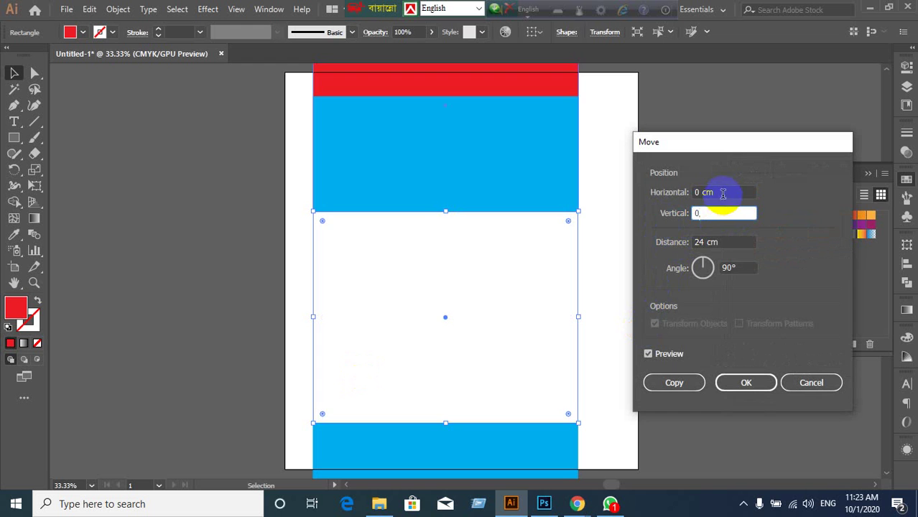
left_click(693, 193)
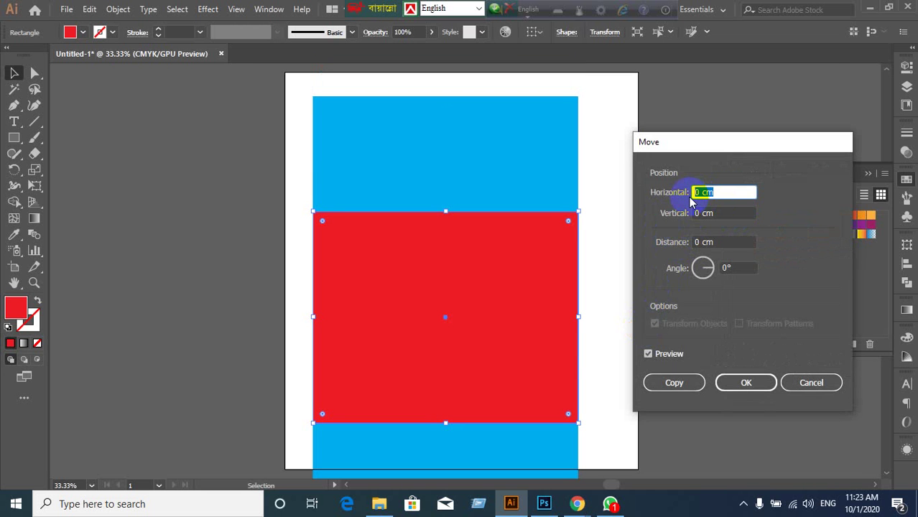
type("-30,")
left_click(674, 382)
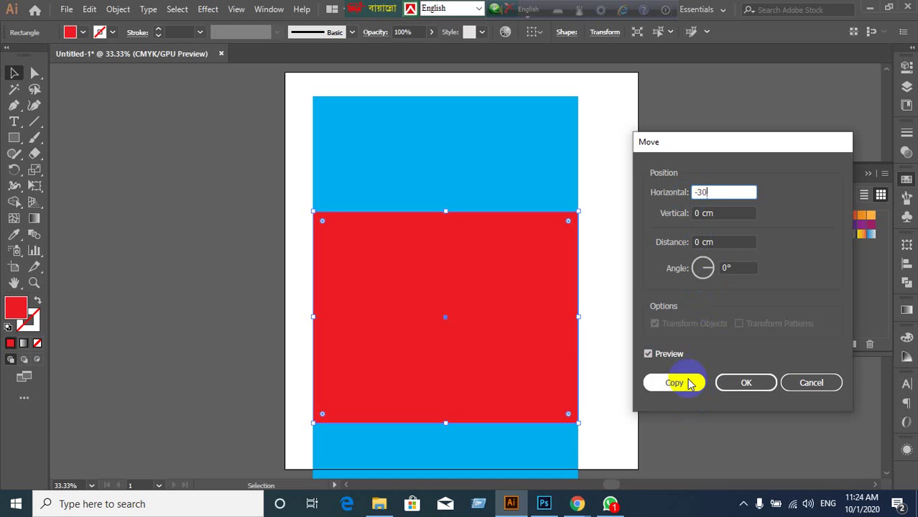
- Place a copy of the middle red rectangle directly to its right, with a horizontal move of 30 cm
left_click(538, 332)
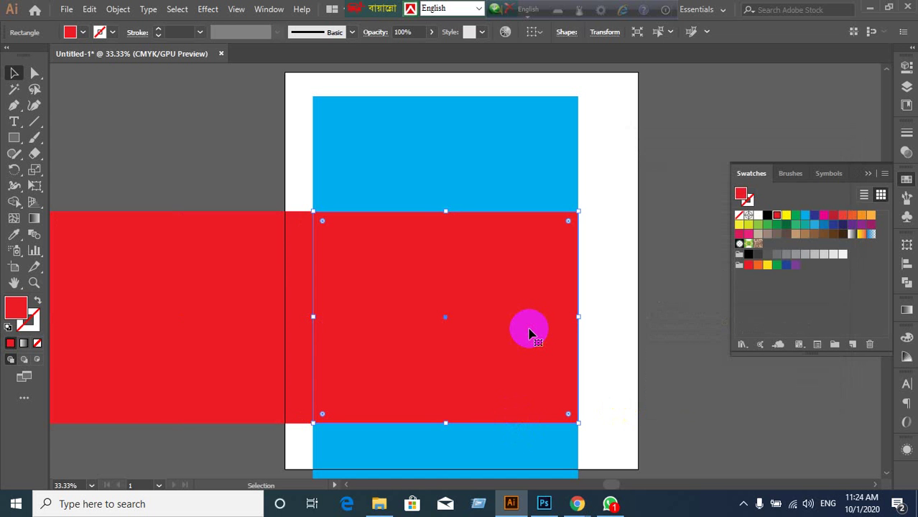
key("Return")
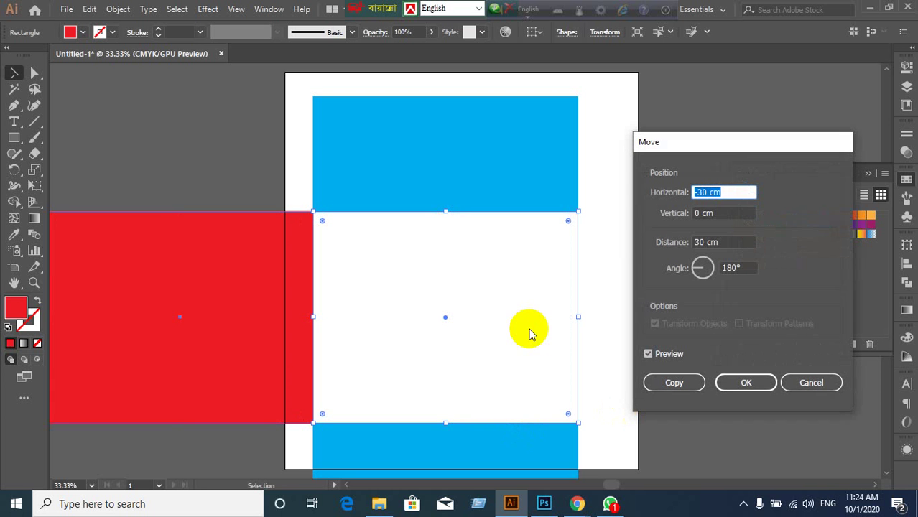
left_click(704, 191)
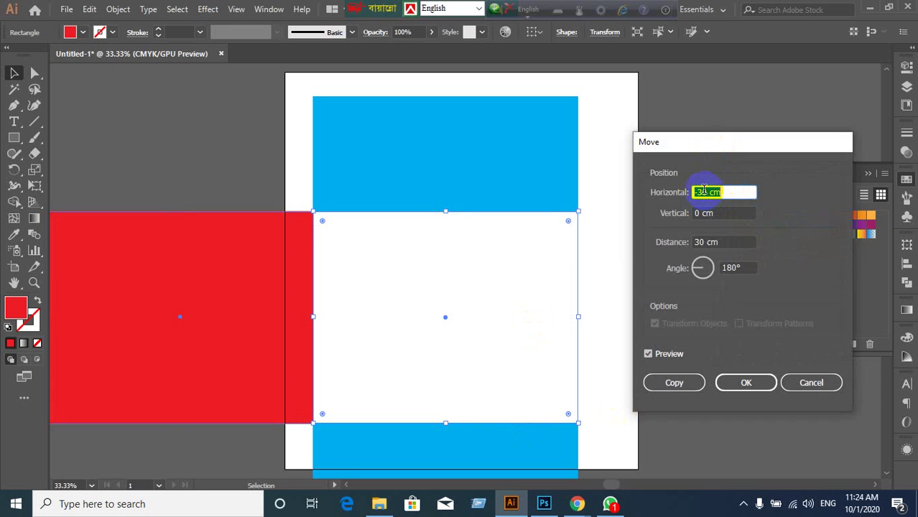
left_click(701, 191)
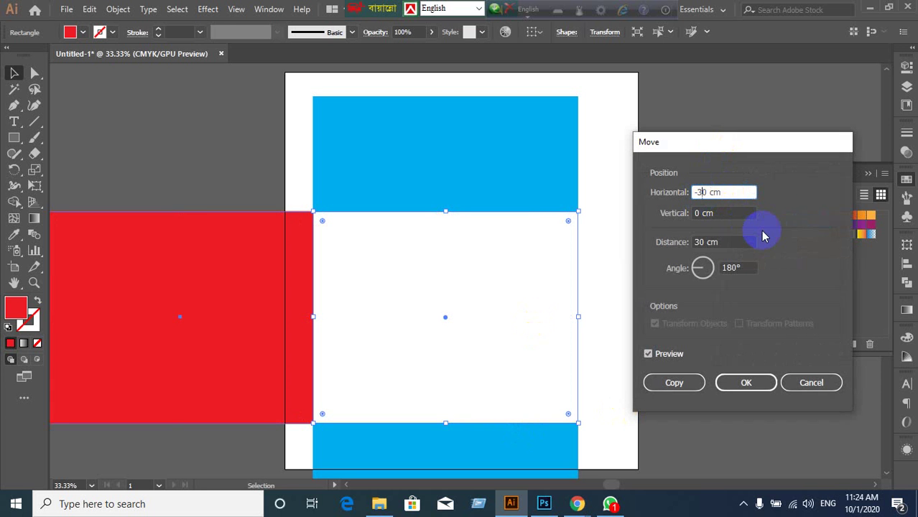
key("Home")
key("Delete")
left_click(675, 382)
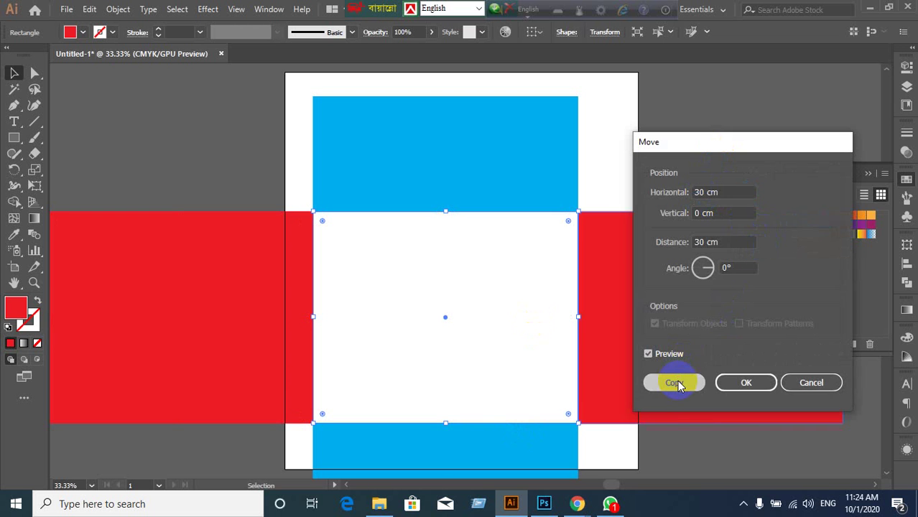
- Set the width of the red panel left of the middle rectangle to 1.75 cm, using its right-middle reference point
left_click(230, 393)
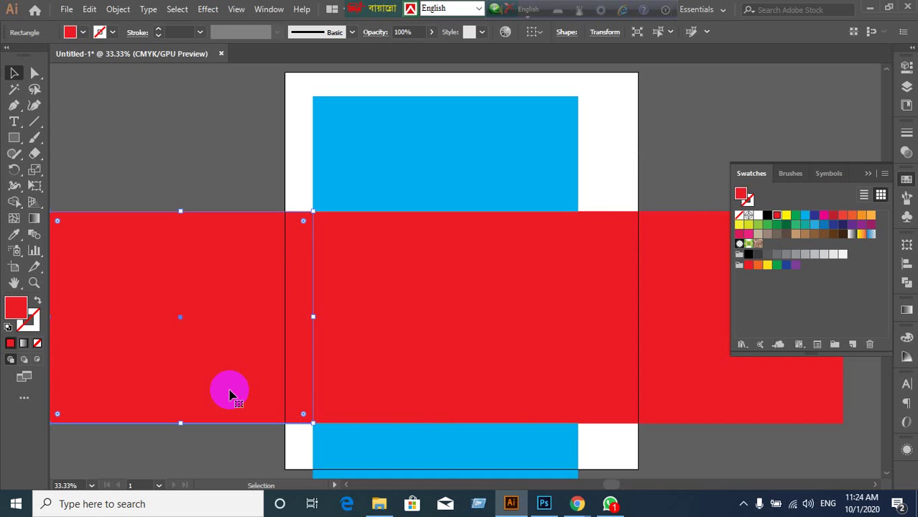
left_click(487, 276, "shift")
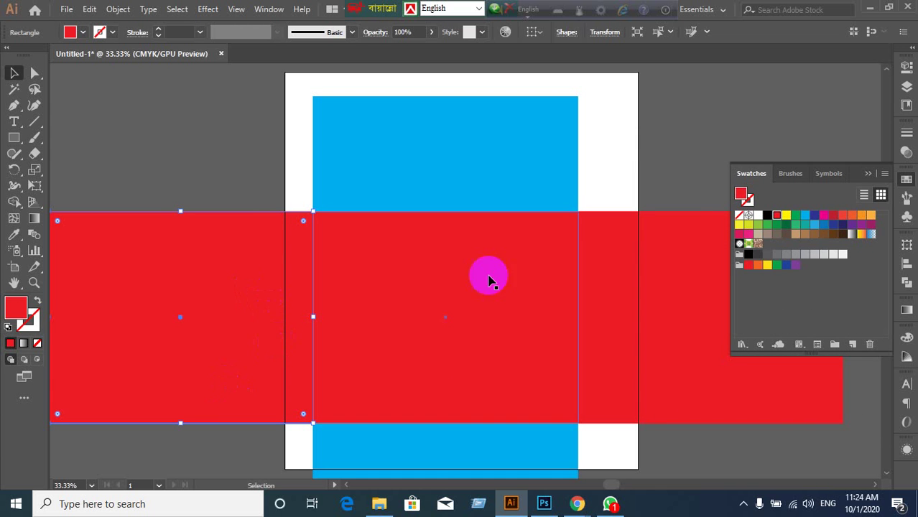
left_click(906, 247)
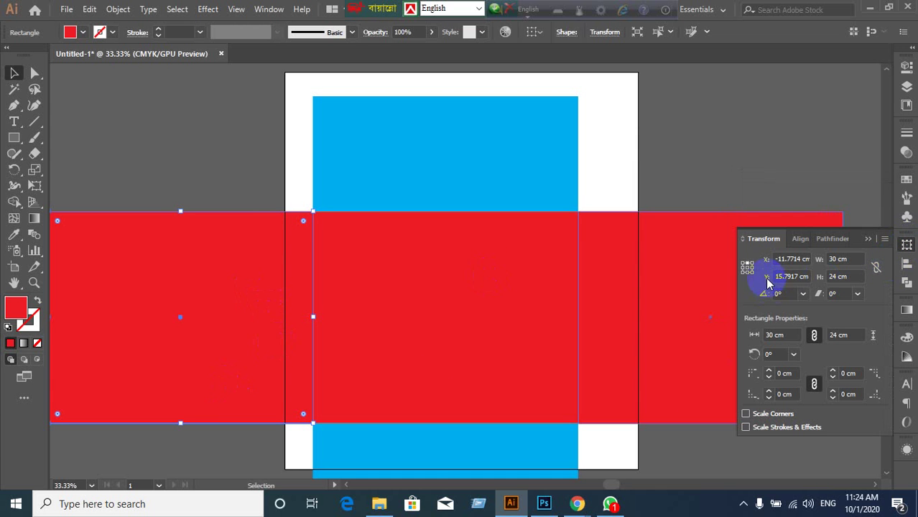
left_click(747, 267)
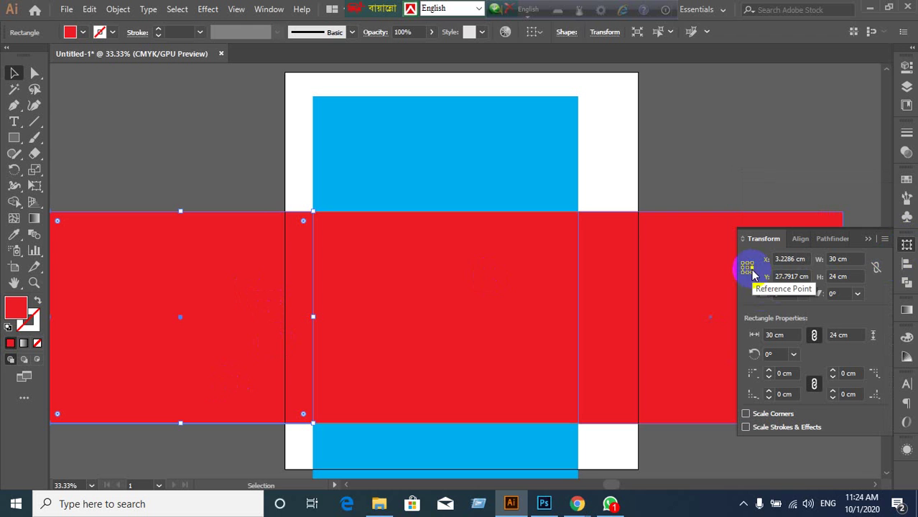
left_click(840, 259)
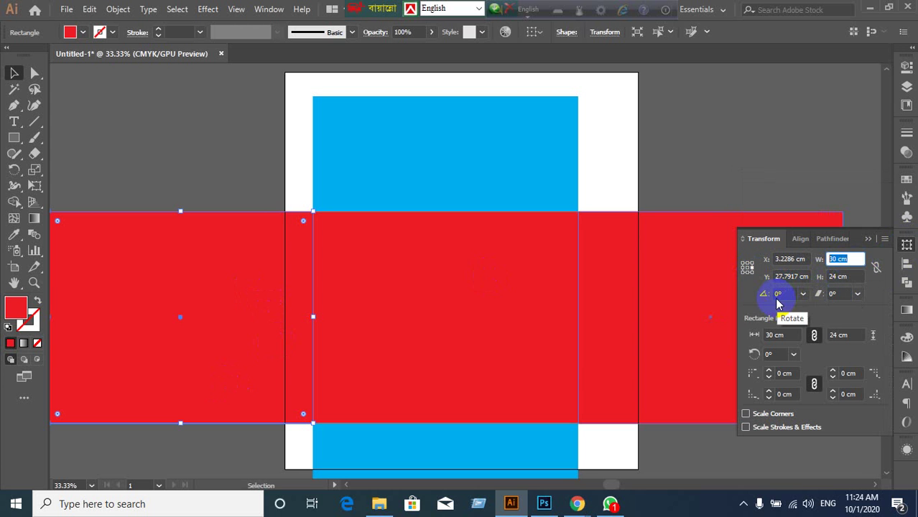
type("1.75")
key("Return")
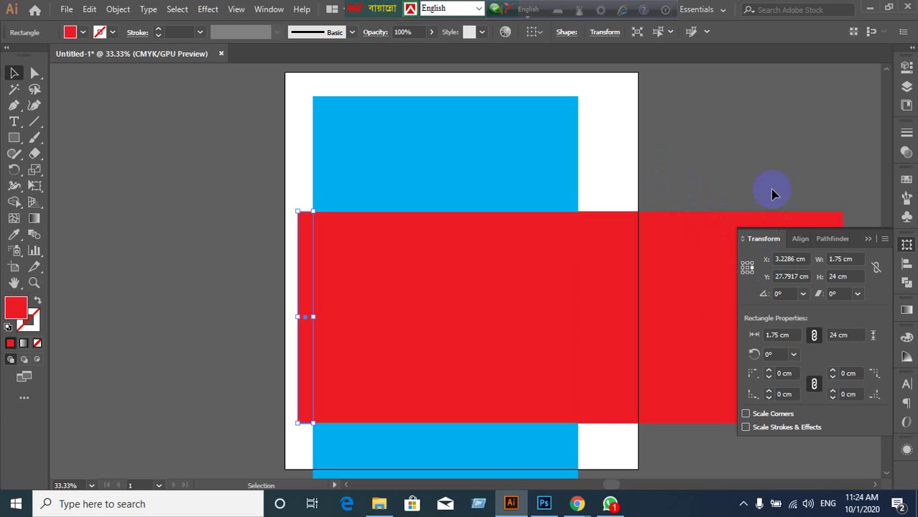
- Set the width of the red panel right of the middle rectangle to 4 cm, using its left-middle reference point
scroll(730, 195, "down", 1)
left_click(709, 264)
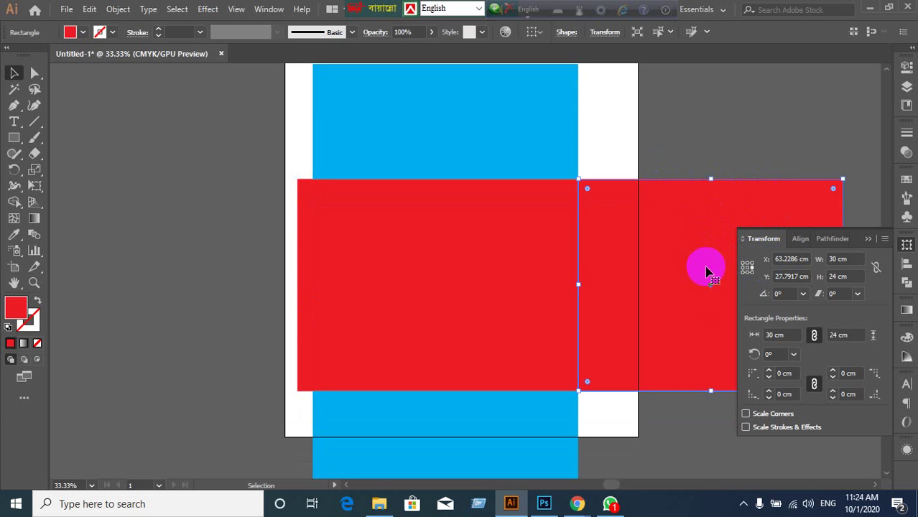
left_click(746, 273)
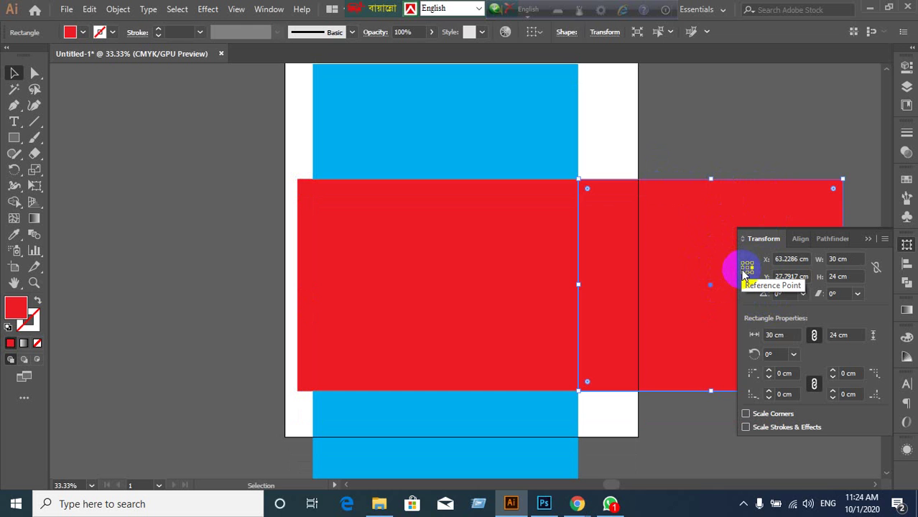
left_click(839, 259)
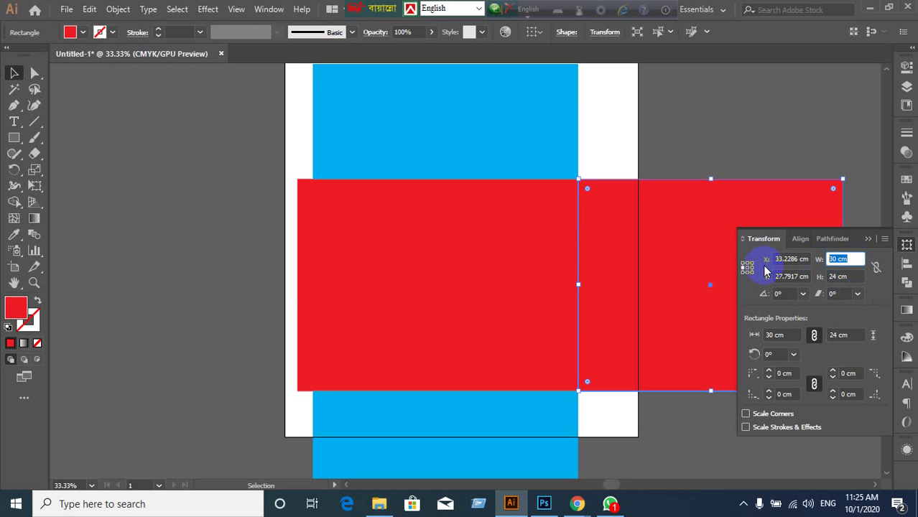
type("4")
key("Return")
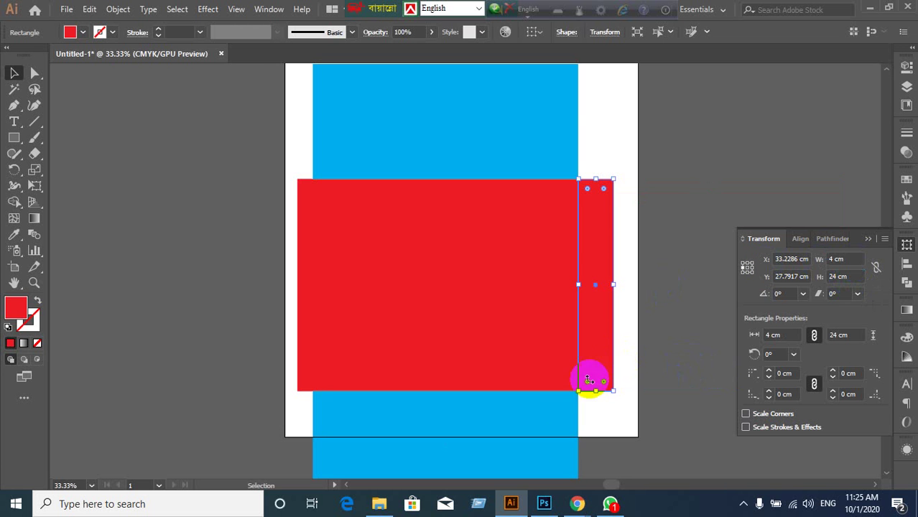
left_click(135, 181)
left_click(380, 247)
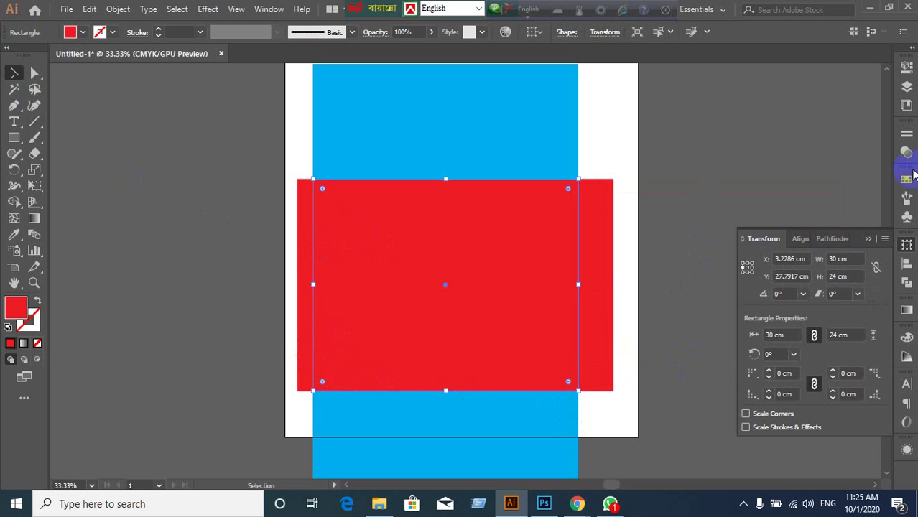
left_click(907, 181)
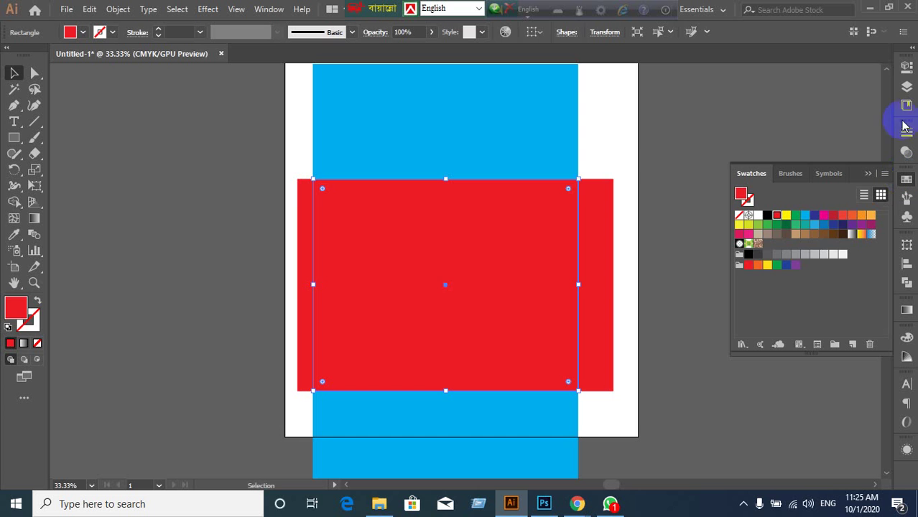
left_click(237, 275)
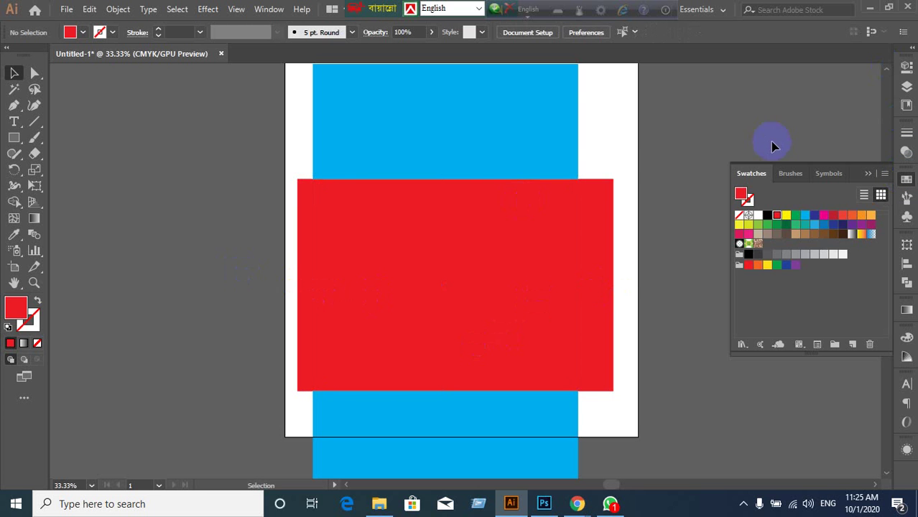
left_click(607, 295)
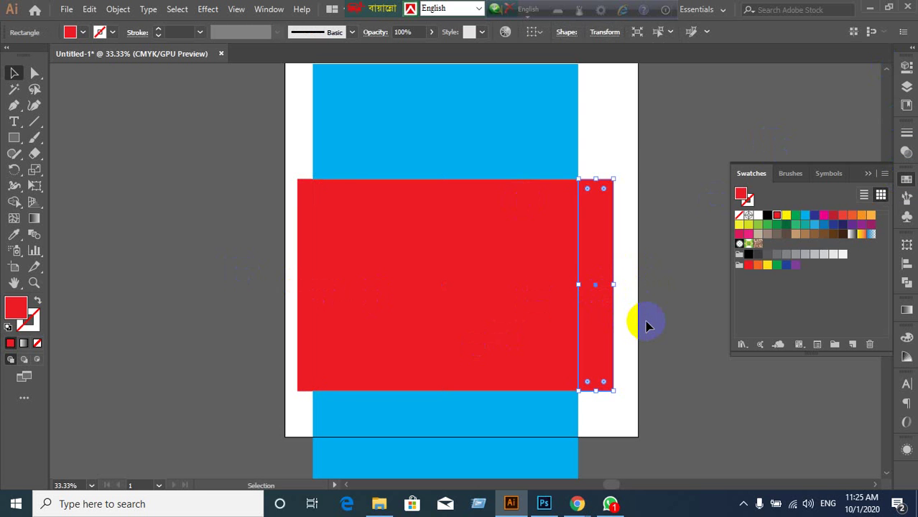
scroll(645, 326, "down", 1)
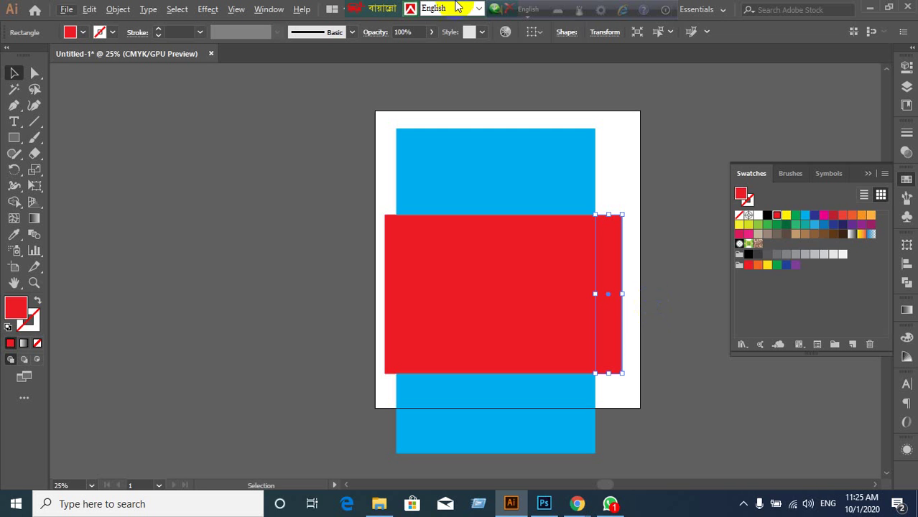
left_click(317, 427)
left_click(495, 291)
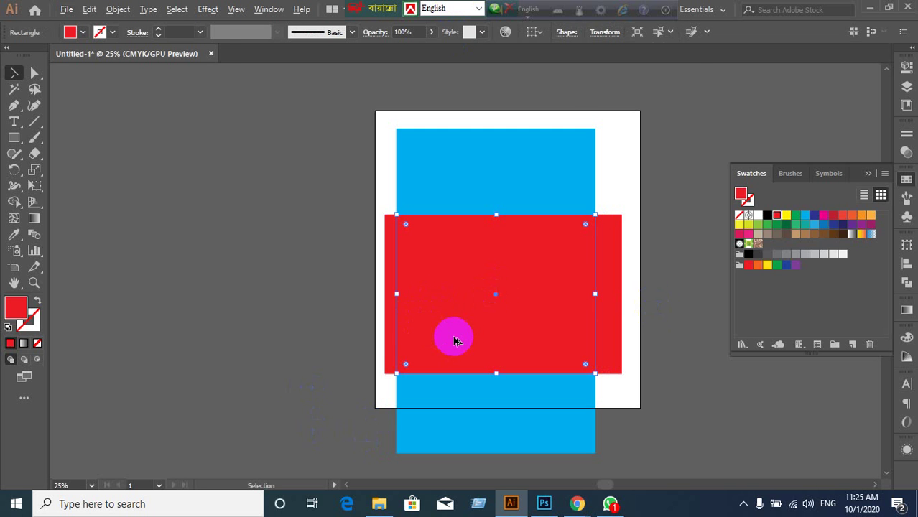
scroll(453, 334, "up", 1, "alt")
scroll(452, 334, "down", 1, "alt")
left_click_drag(506, 342, 453, 313)
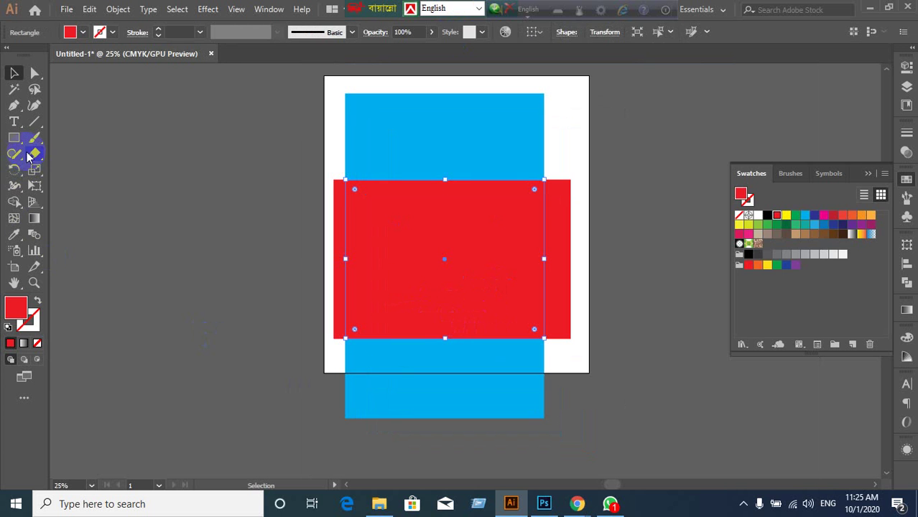
left_click(161, 223)
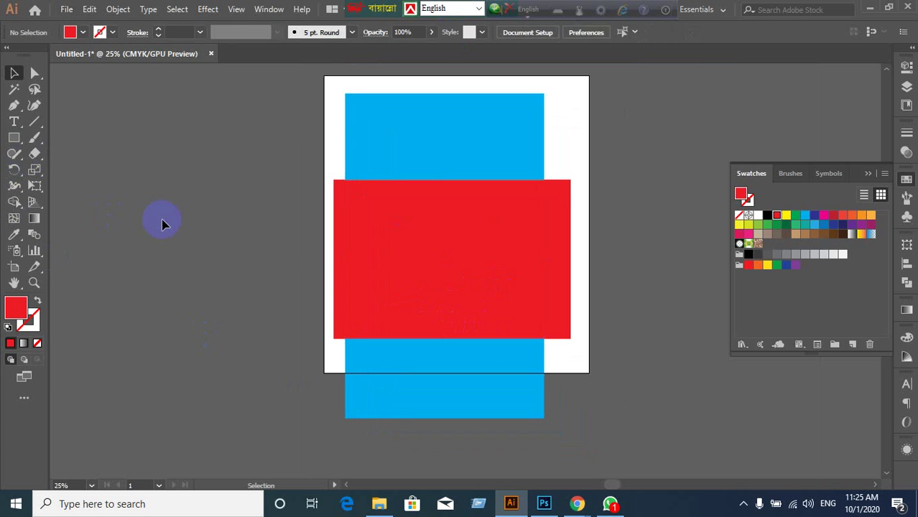
- Draw a small red square on the empty canvas to the left of the artboard
left_click(15, 141)
scroll(254, 219, "down", 5)
scroll(337, 256, "up", 3)
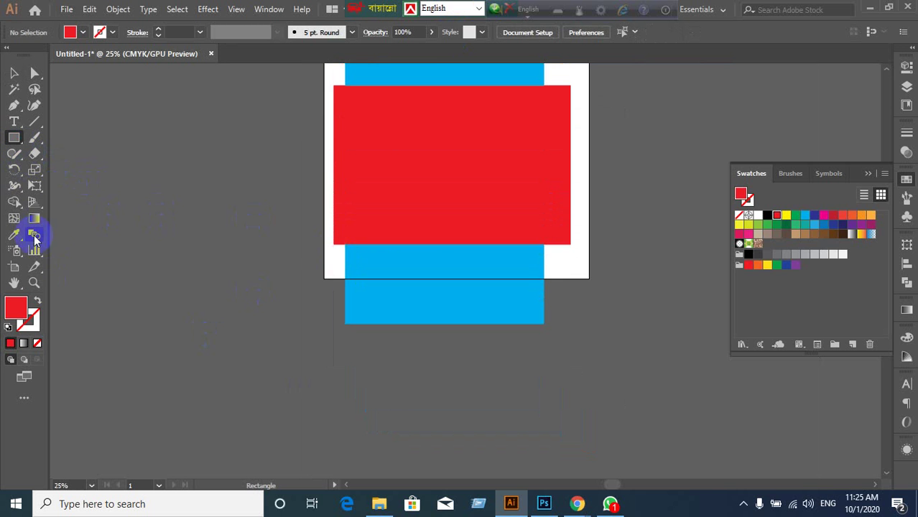
left_click_drag(92, 168, 150, 188)
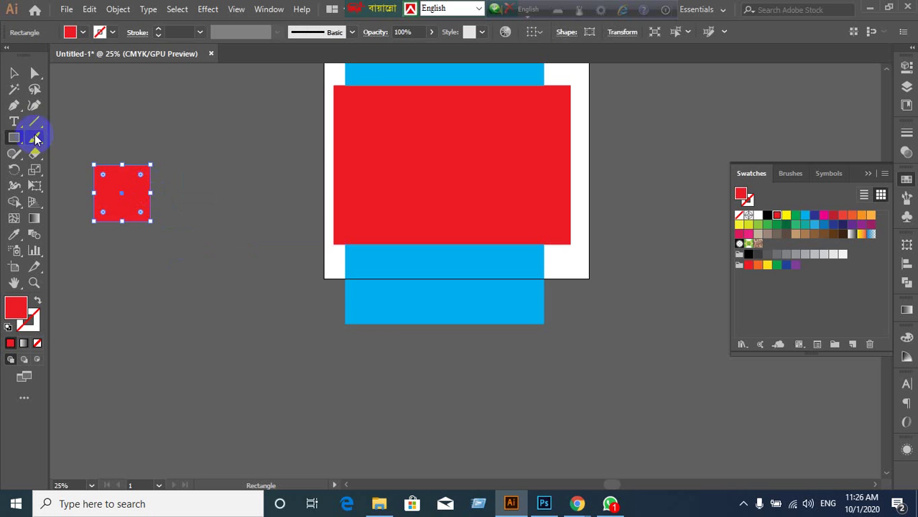
left_click(13, 73)
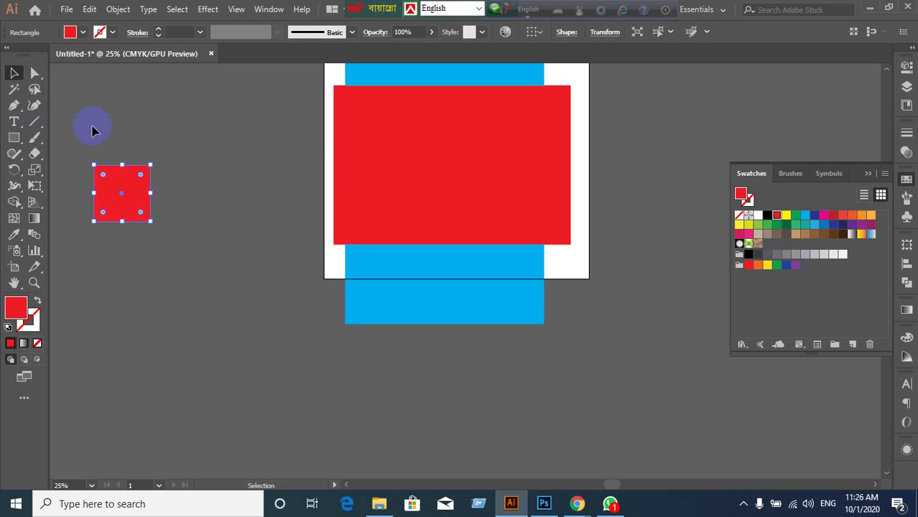
- Set the general units preference to Pixels and the keyboard increment to 10 px
key("a")
key("ctrl+k")
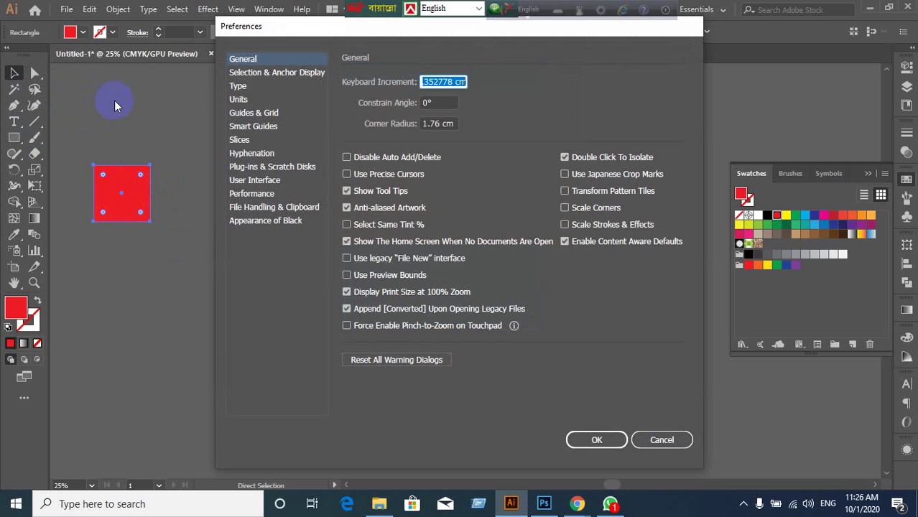
left_click(238, 99)
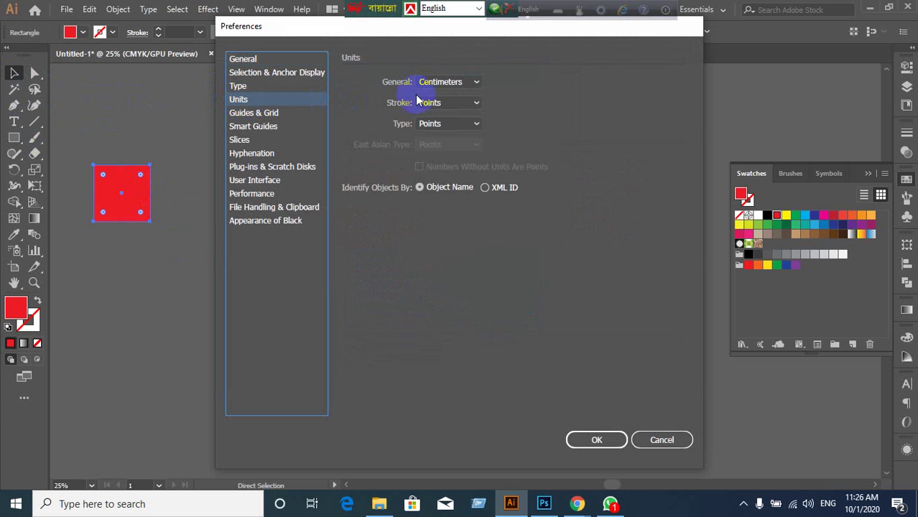
left_click(469, 81)
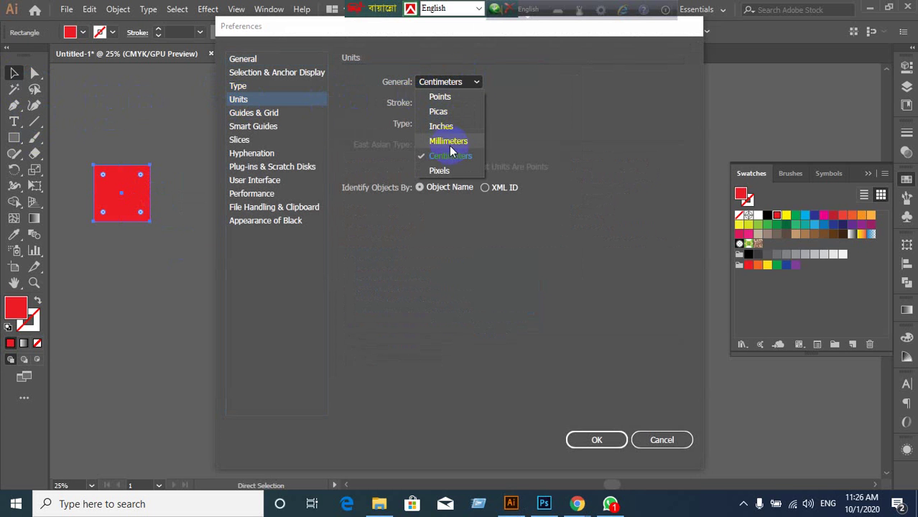
left_click(448, 169)
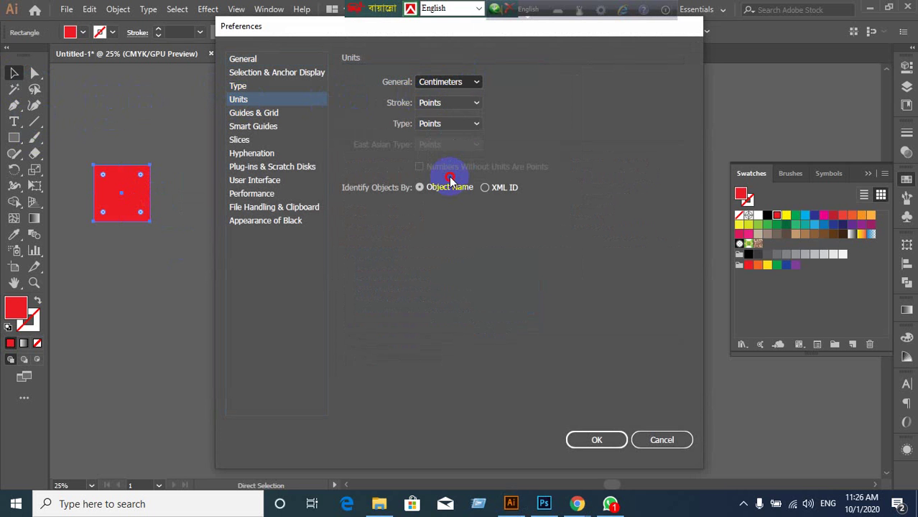
left_click(237, 60)
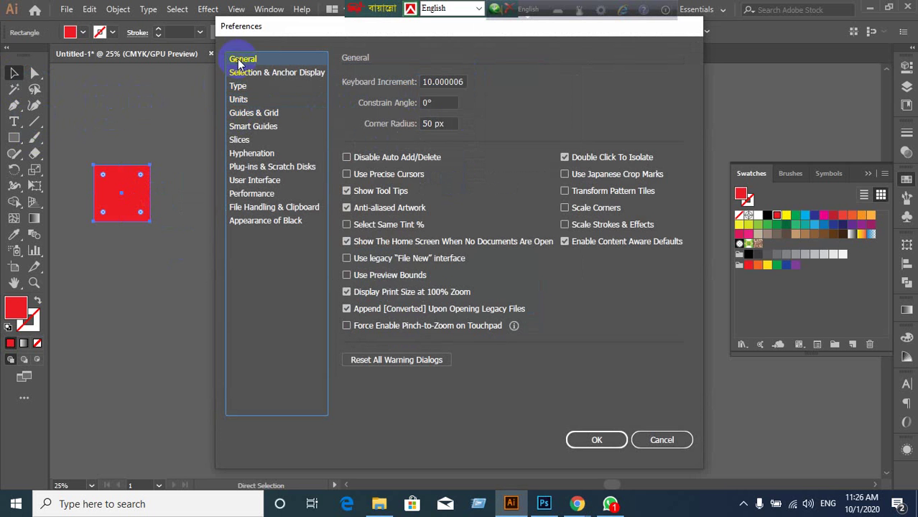
left_click(458, 82)
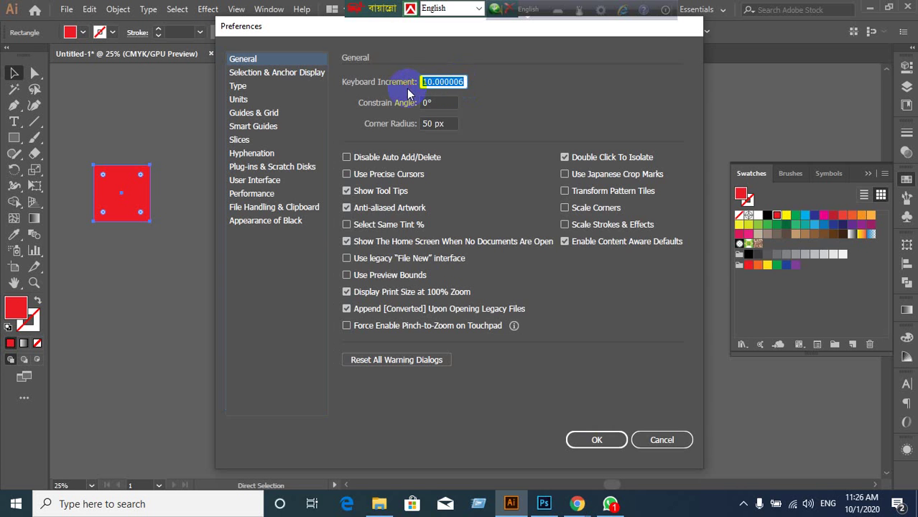
type("10 px")
key("Return")
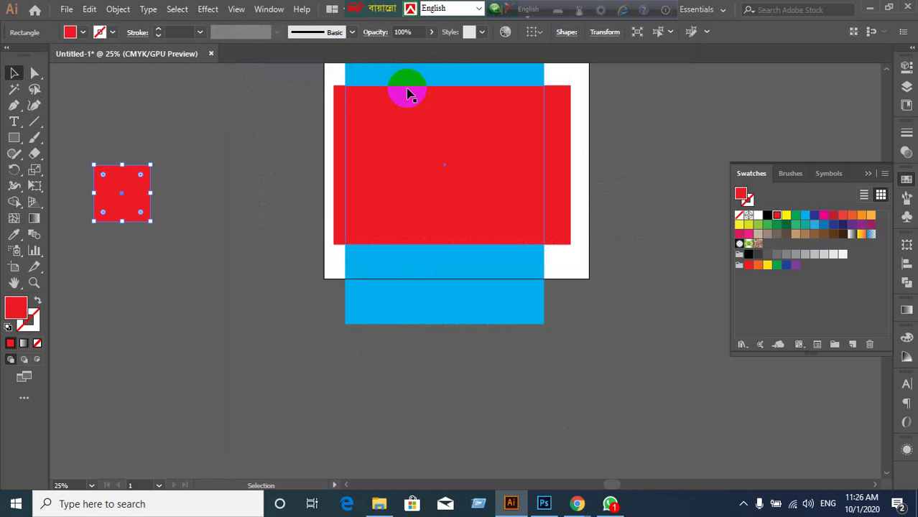
- Nudge the small red square to the right and back to the left in keyboard increments of 10 px
key("Right")
key("Right")
key("Right")
key("Right")
key("Right")
key("Right")
key("Right")
key("Right")
key("Right")
key("Right")
key("Right")
key("Right")
key("Right")
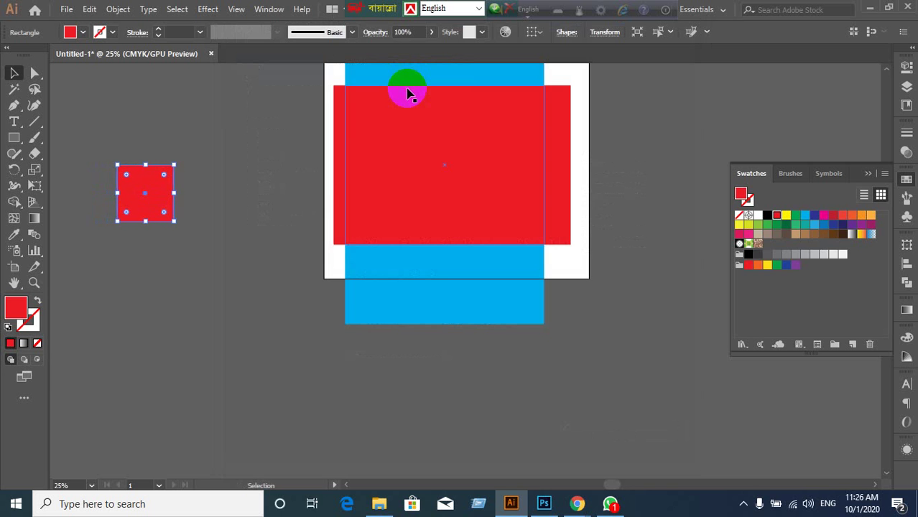
key("Right")
key("Right")
key("Right")
key("Right")
key("Left")
key("Left")
key("Left")
key("Left")
key("Left")
key("Left")
key("Left")
key("Left")
key("Left")
key("Left")
key("Left")
key("Left")
key("Left")
key("Left")
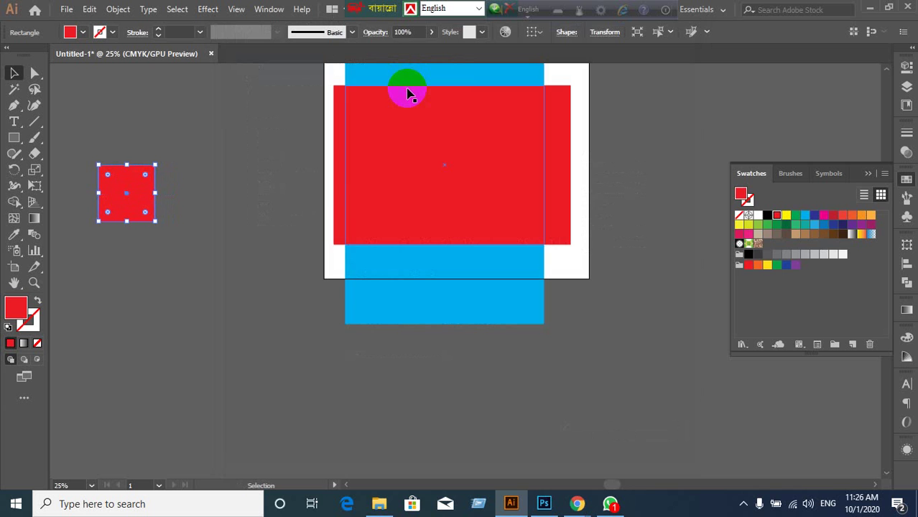
key("Left")
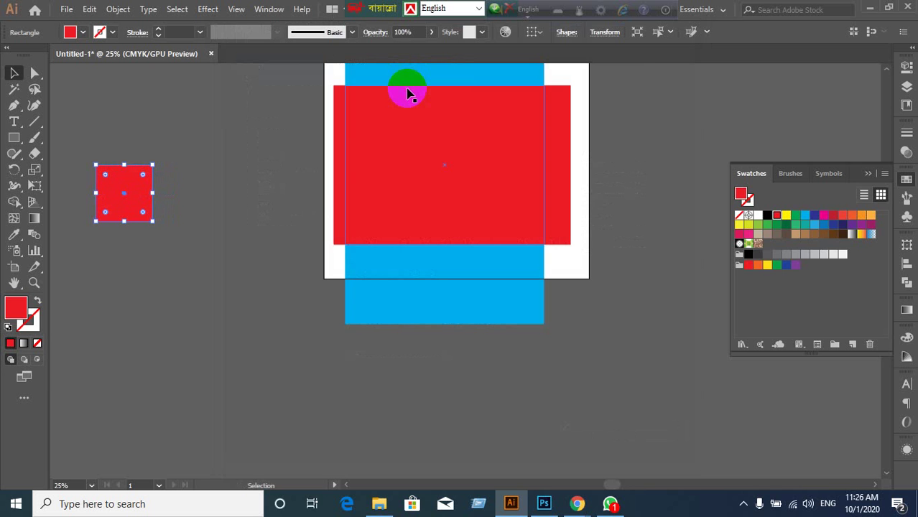
- Nudge the small red square upwards and back down in keyboard increments of 10 px
key("Up")
key("Up")
key("Up")
key("Up")
key("Up")
key("Up")
key("Up")
key("Up")
key("Up")
key("Up")
key("Up")
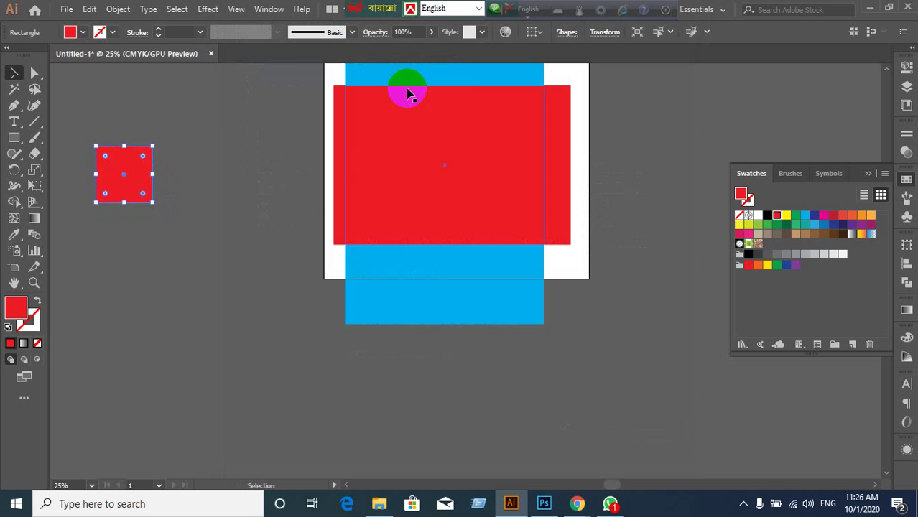
key("Up")
key("Up")
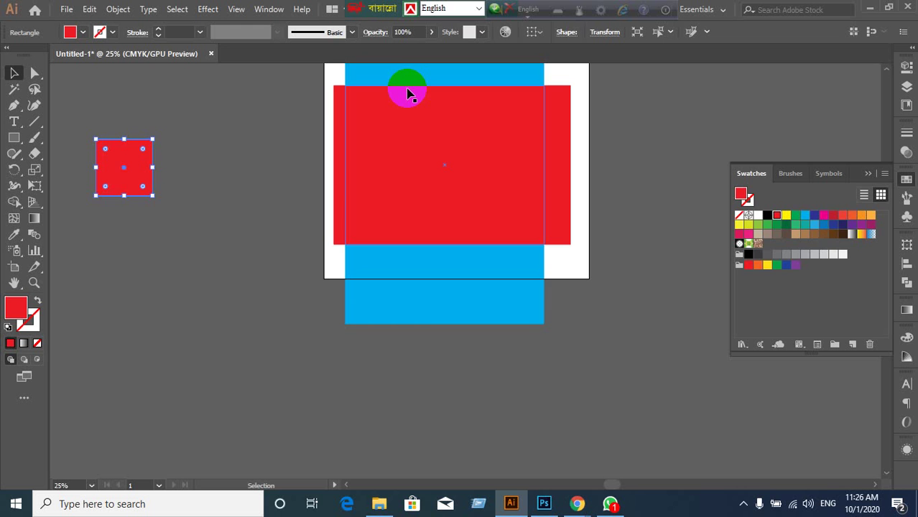
key("Down")
key("Down")
key("Down")
key("Down")
key("Down")
key("Down")
key("Down")
key("Down")
key("Down")
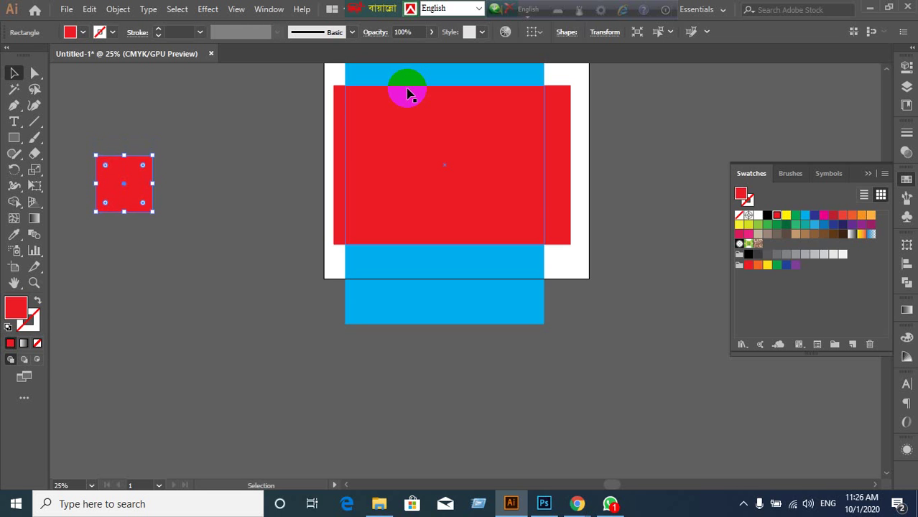
key("Down")
key("Down")
key("Down")
key("Down")
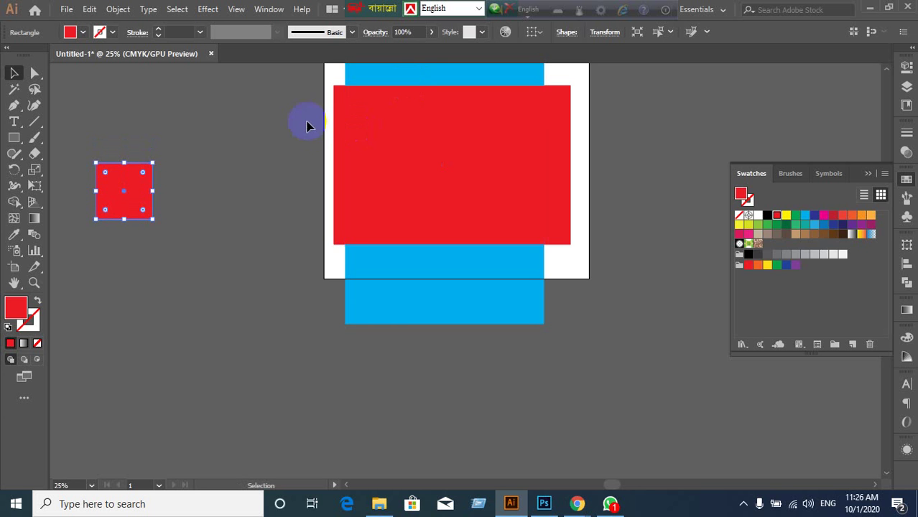
- Set the keyboard increment preference to 100 px
scroll(312, 123, "up", 3)
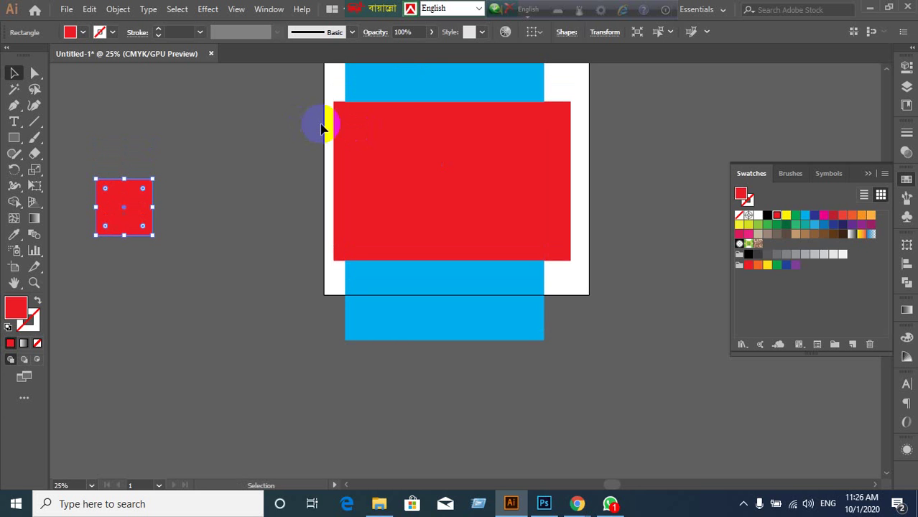
left_click(75, 128)
left_click(140, 285)
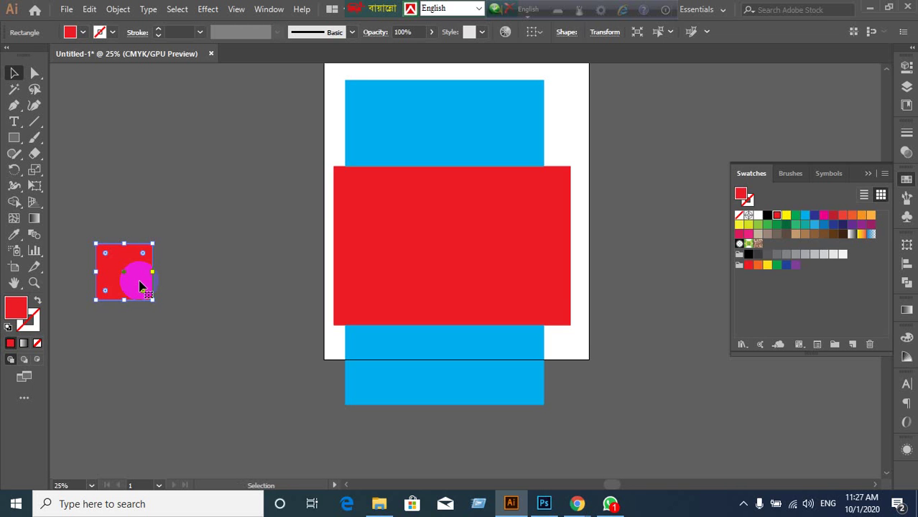
key("ctrl+k")
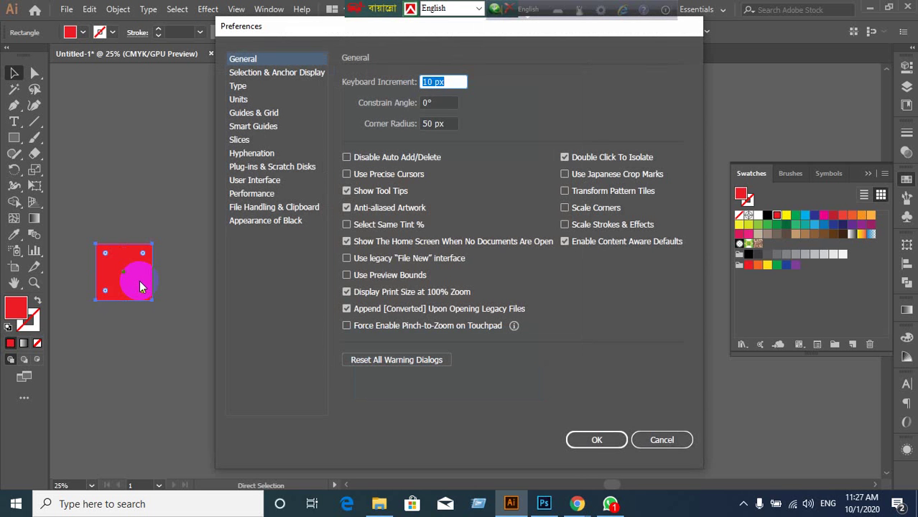
type("100")
left_click(602, 442)
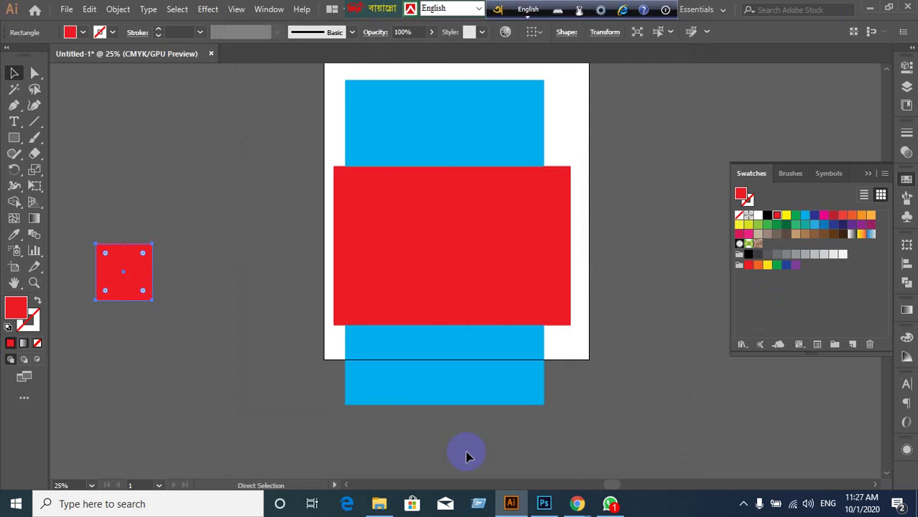
key("v")
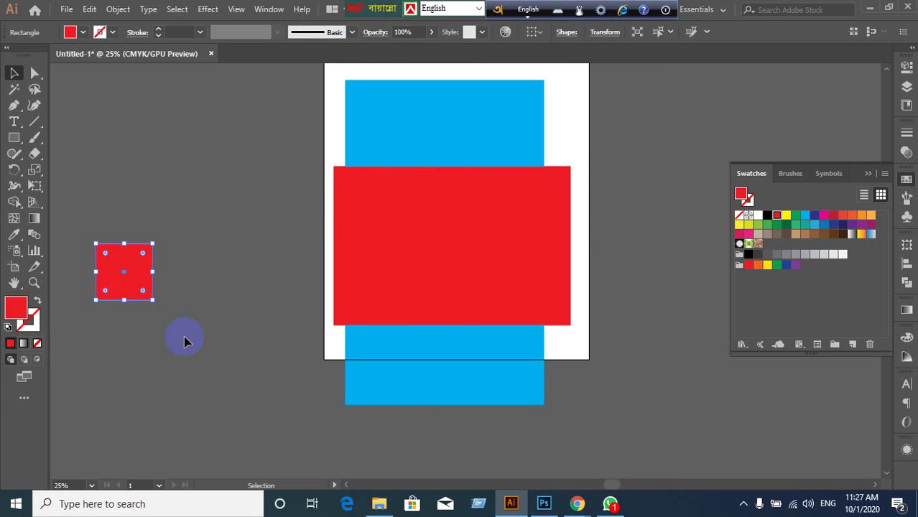
- Nudge the small red square to the right seven times and back to the left seven times in 100 px increments
key("Right")
key("Right")
key("Right")
key("Right")
key("Right")
key("Right")
key("Right")
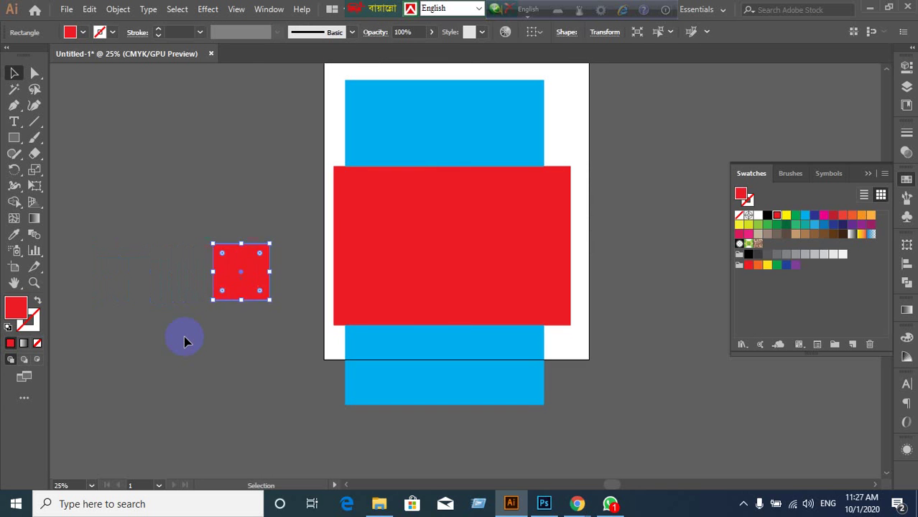
key("Left")
key("Left")
key("Left")
key("Left")
key("Left")
key("Left")
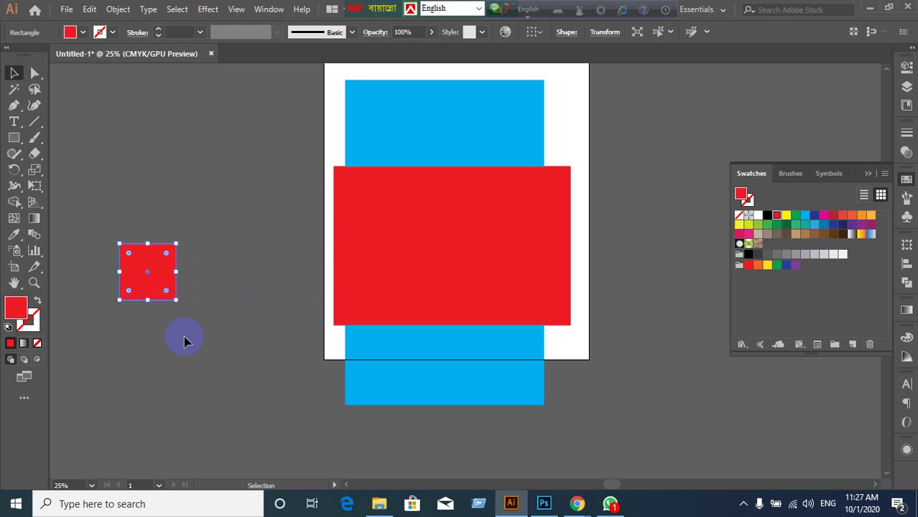
key("Left")
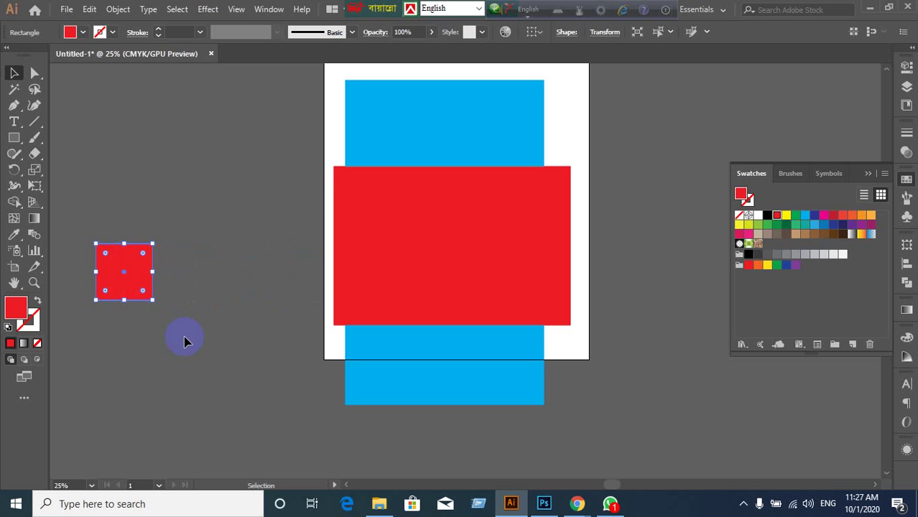
- Nudge the small red square upwards six times and downwards eight times in 100 px increments
key("Up")
key("Up")
key("Up")
key("Up")
key("Up")
key("Up")
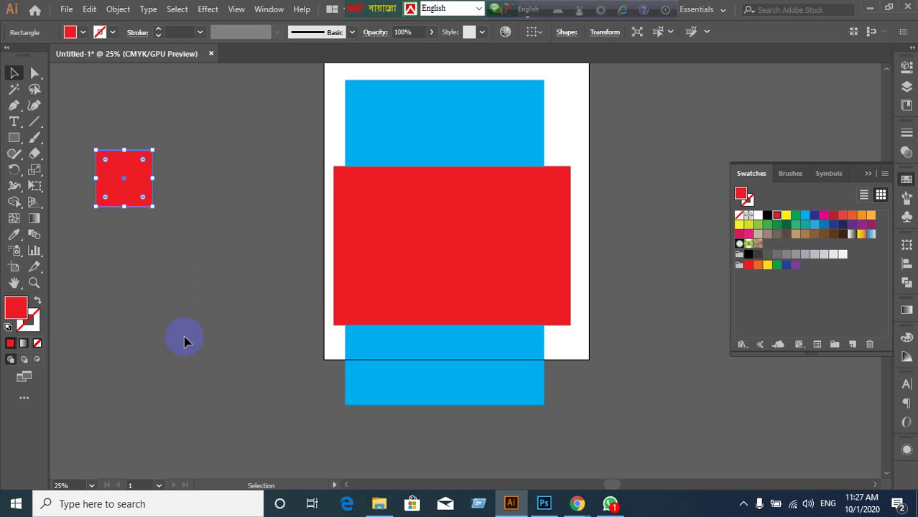
key("Down")
key("Down")
key("Down")
key("Down")
key("Down")
key("Down")
key("Down")
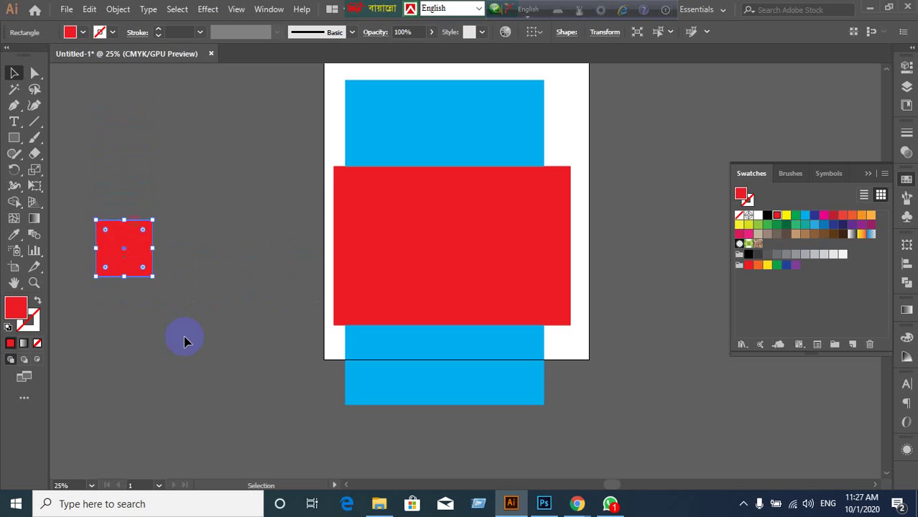
key("Down")
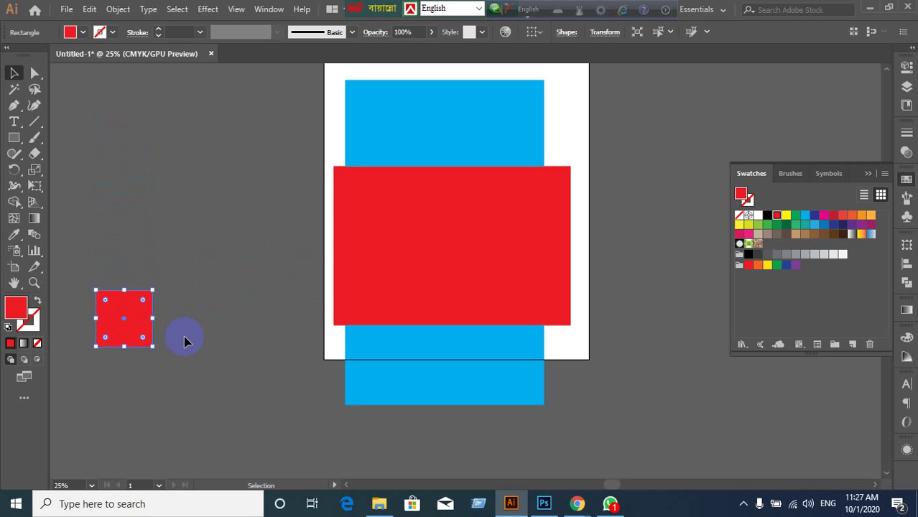
- Delete the small red square beside the artboard
left_click(181, 339)
left_click_drag(103, 248, 179, 368)
key("Delete")
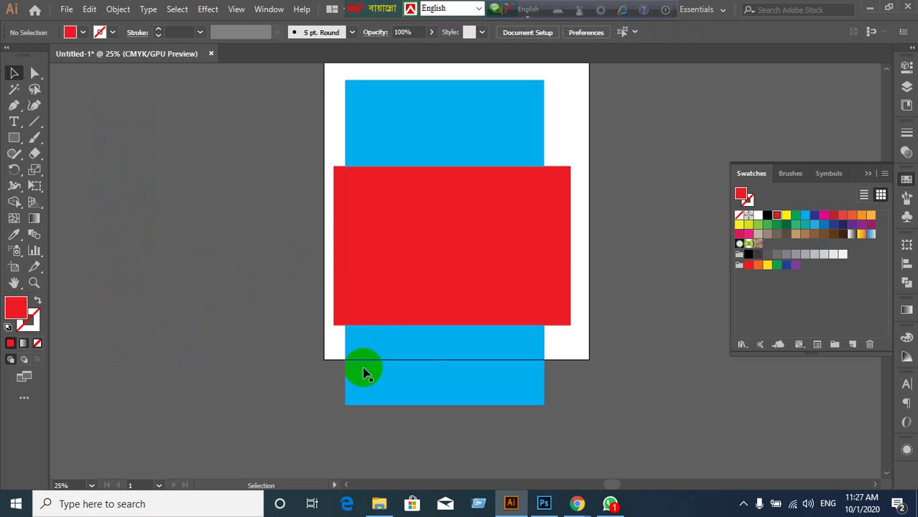
left_click(557, 252)
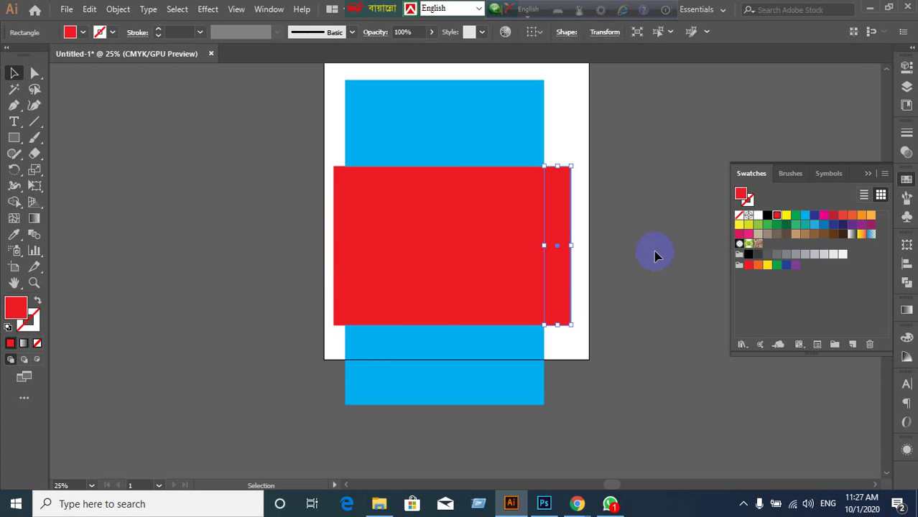
left_click(383, 262)
left_click(100, 288)
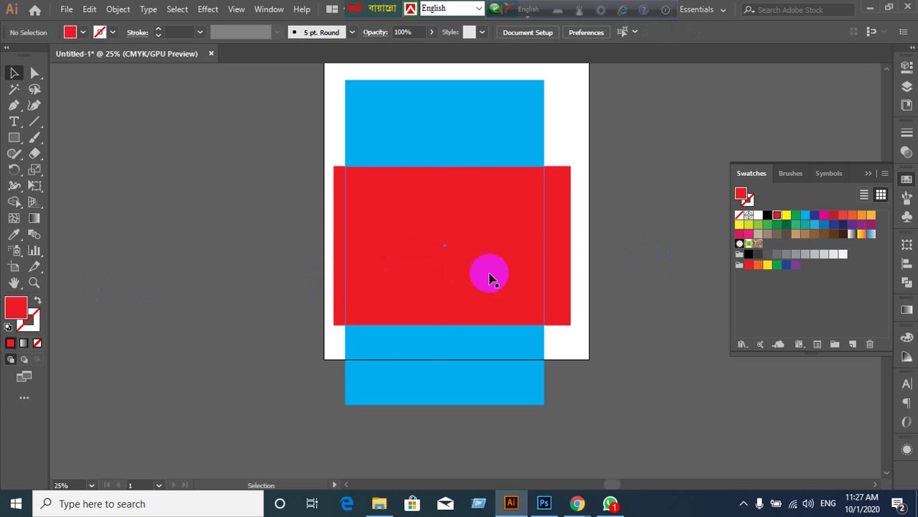
left_click(339, 288)
left_click(260, 239)
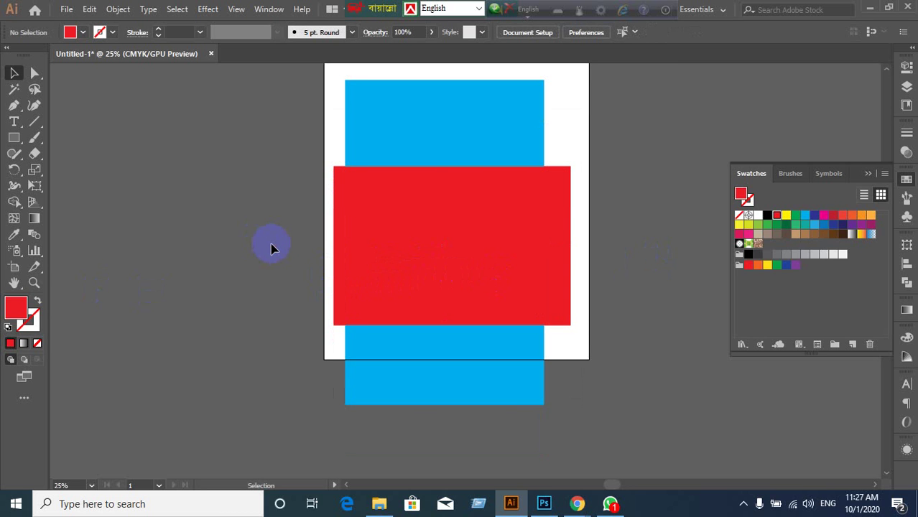
- Show the rulers and place a horizontal guide along the top edge of the large red panel
key("a")
key("ctrl+r")
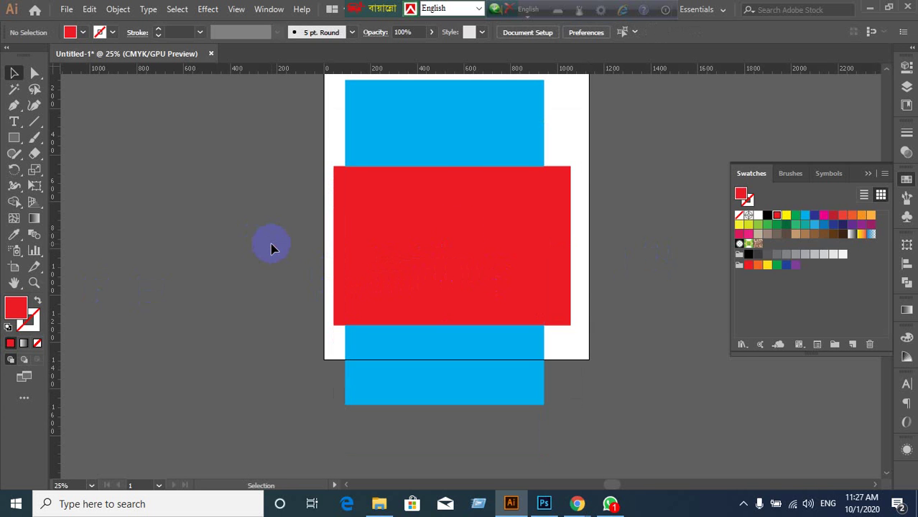
left_click(527, 230)
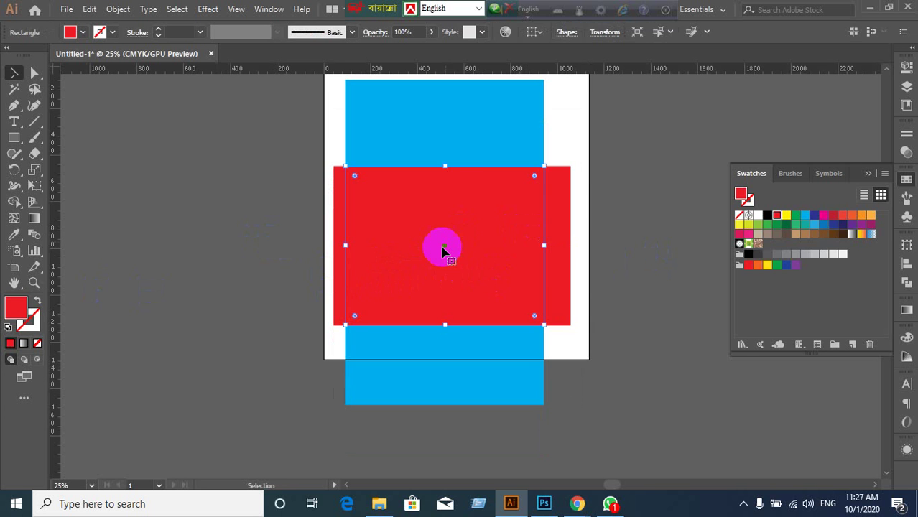
left_click_drag(454, 69, 343, 169)
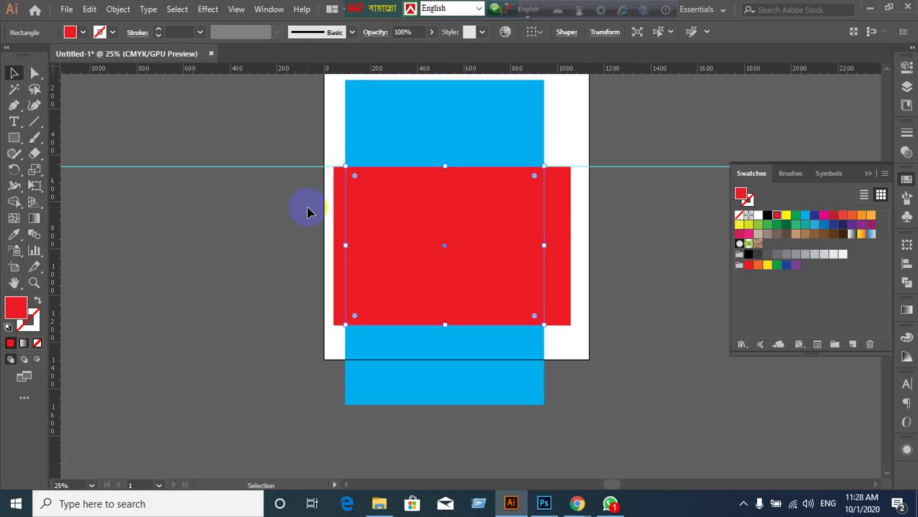
- Set the keyboard increment preference back to 10 px
key("ctrl+k")
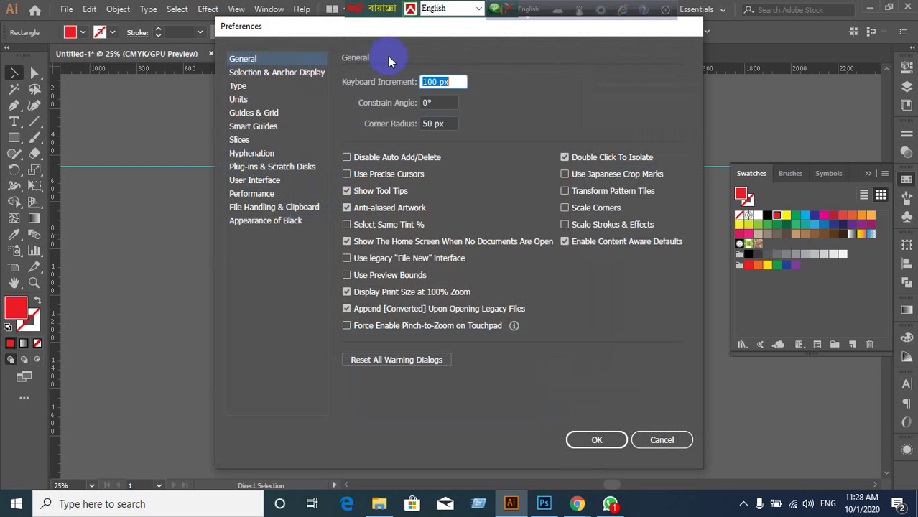
left_click(460, 82)
left_click_drag(461, 82, 390, 81)
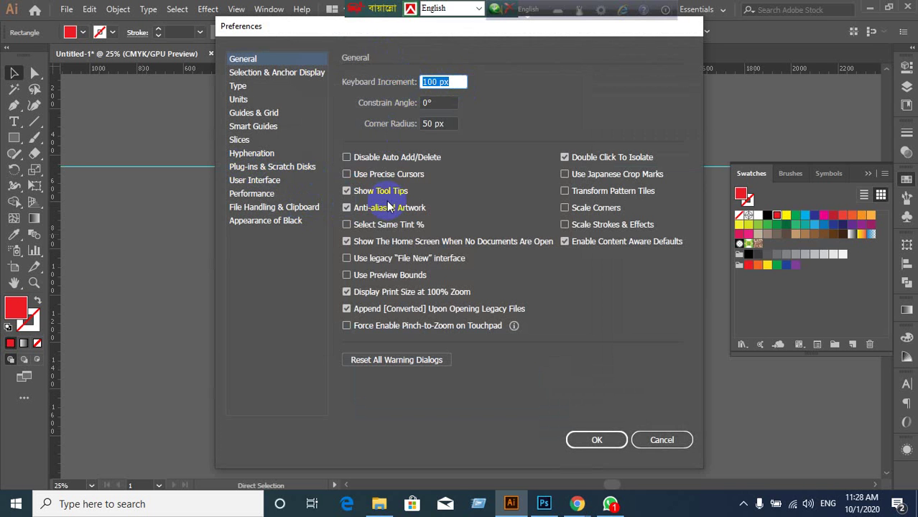
type("10")
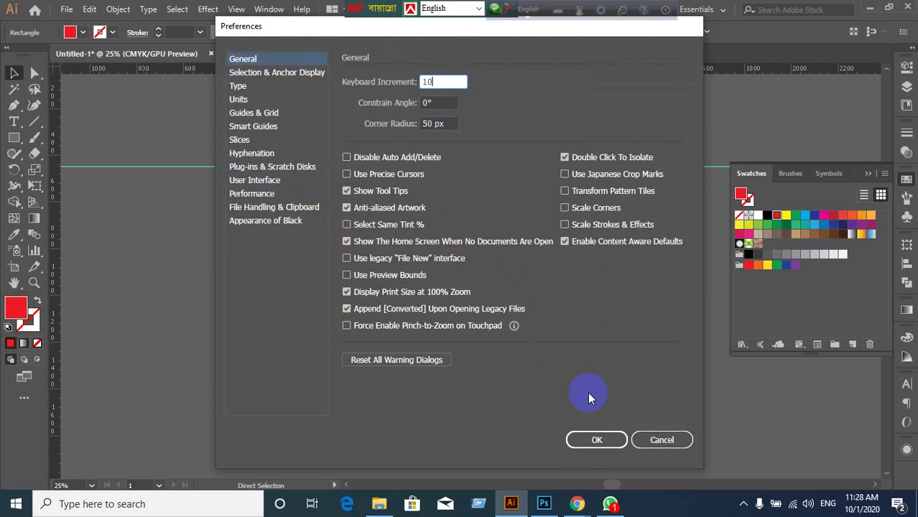
left_click(595, 438)
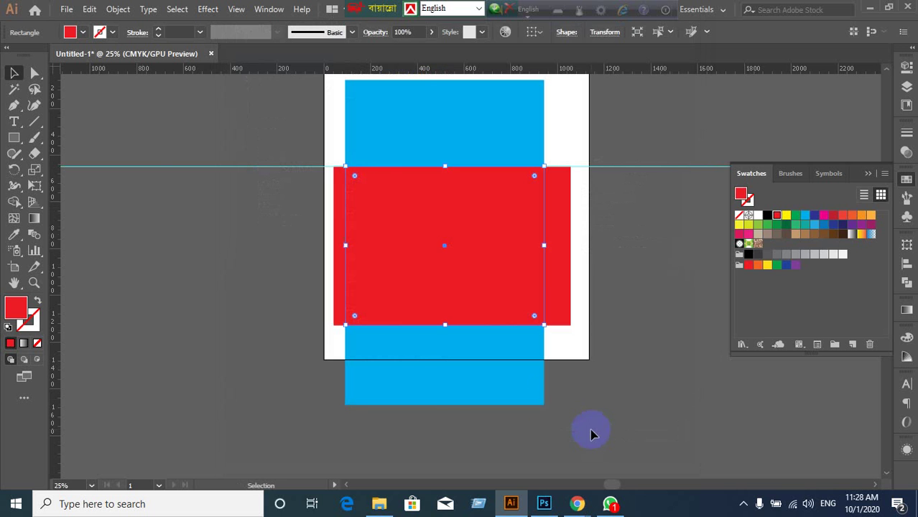
- Unlock the guides and select the horizontal guide at the red panel's top edge
left_click(254, 285)
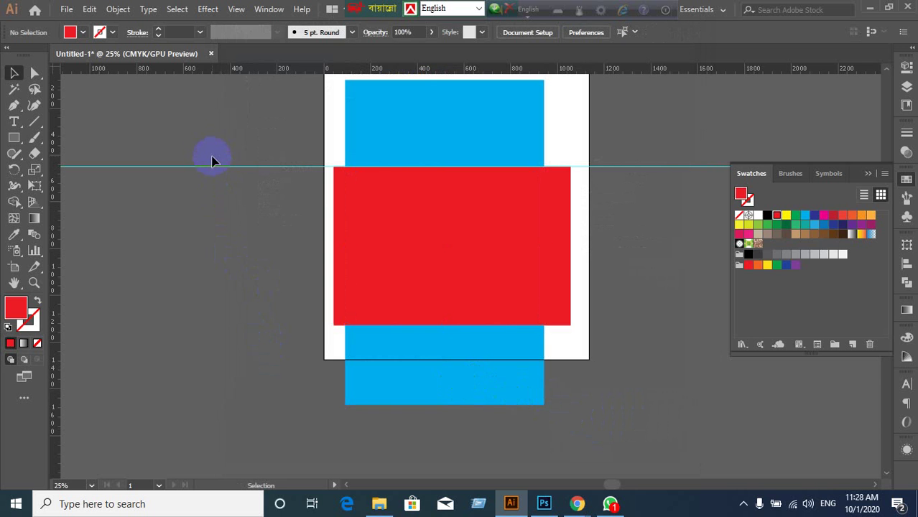
right_click(215, 368)
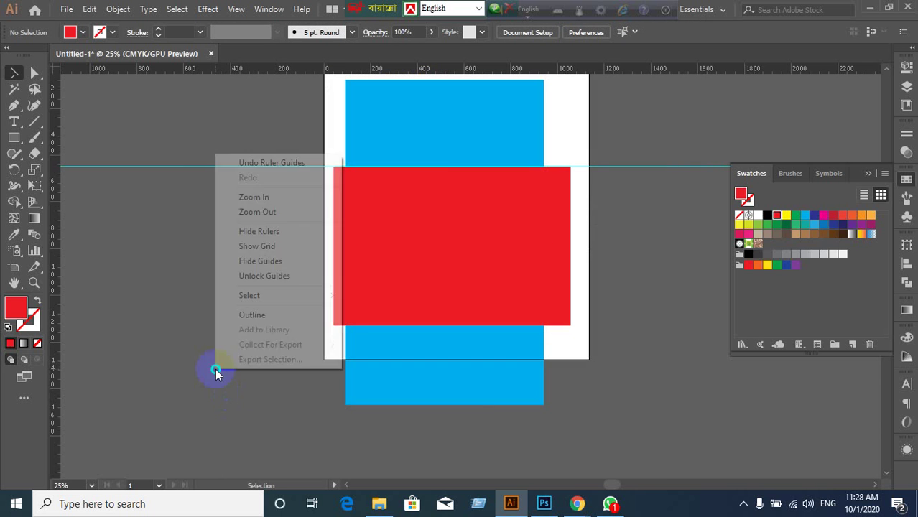
left_click(263, 276)
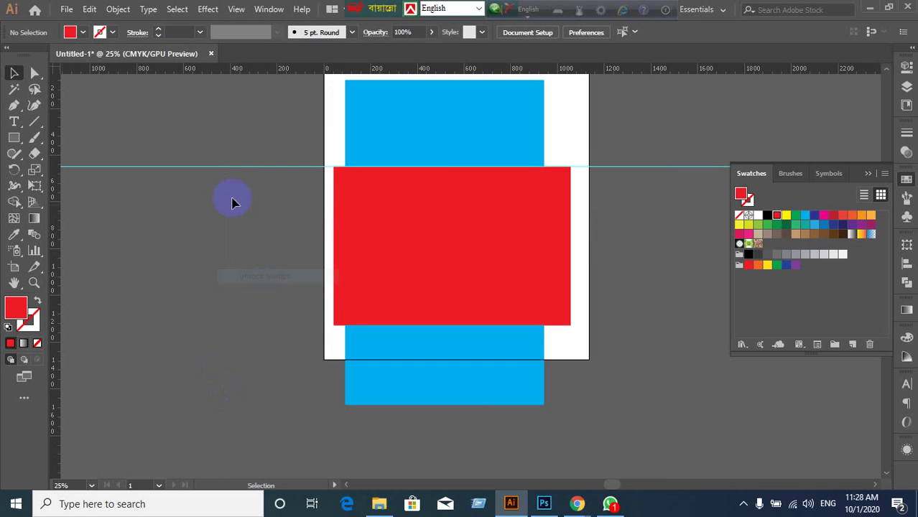
left_click_drag(225, 144, 251, 280)
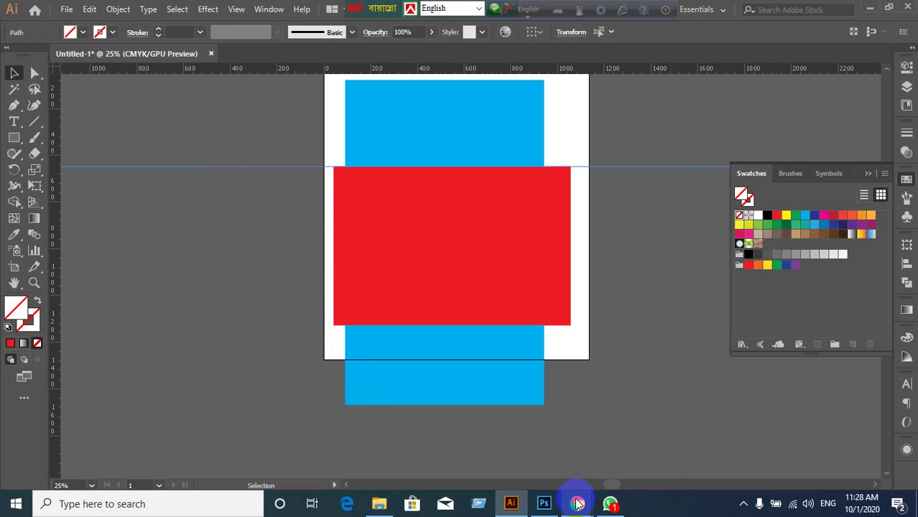
- Return to the Illustrator document and nudge the selected guide upwards by three increments of 10 px
left_click(511, 431)
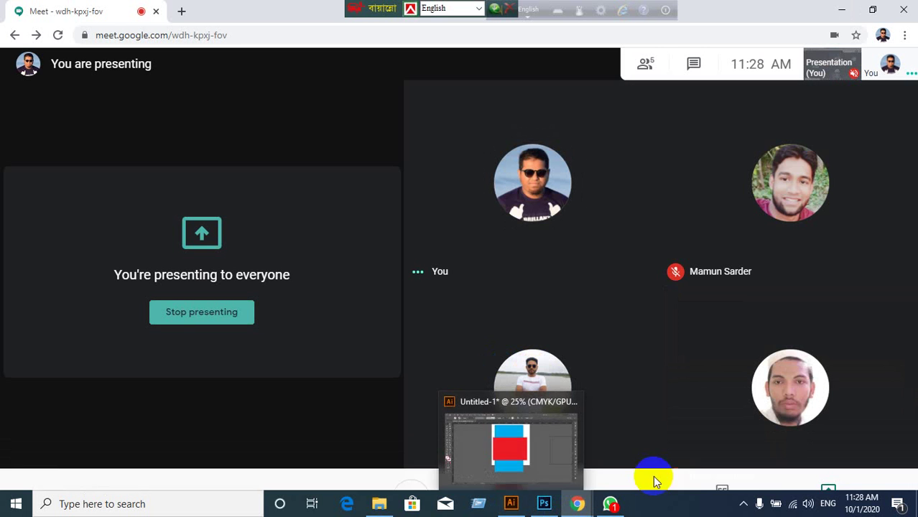
left_click(511, 442)
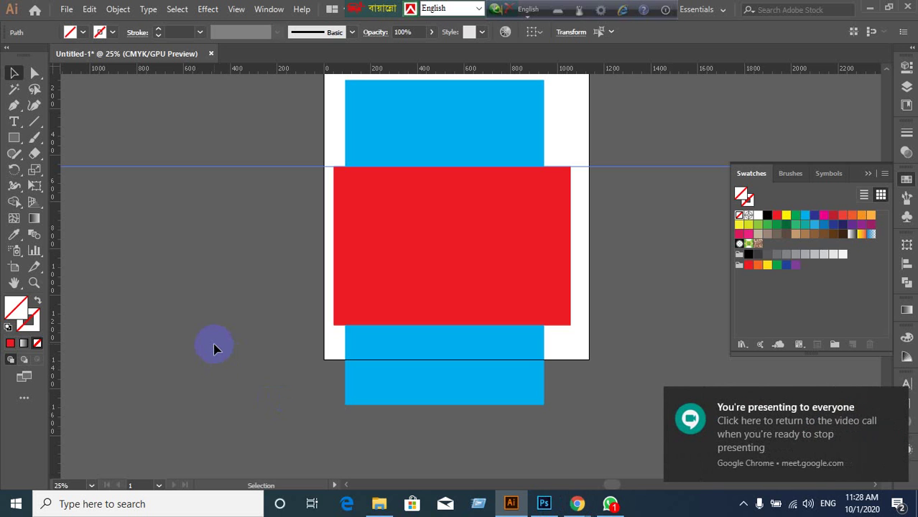
key("shift+Up")
key("shift+Up")
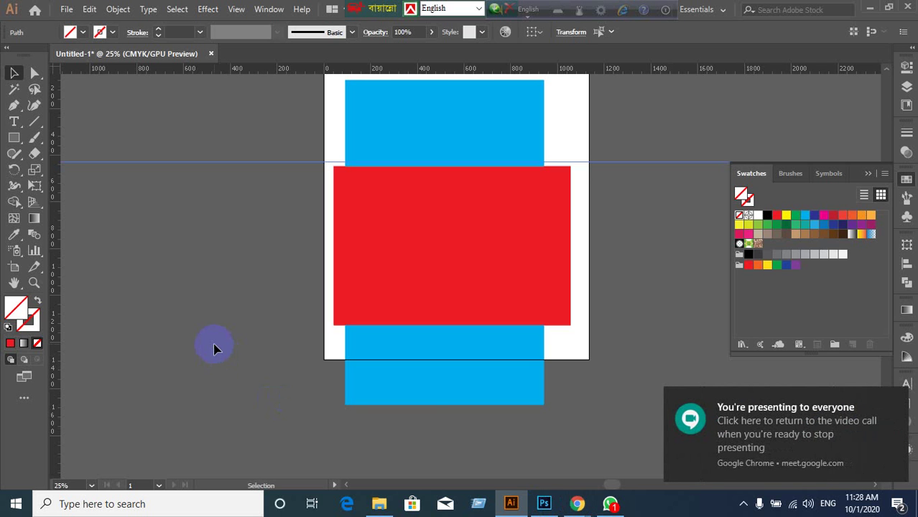
key("shift+Up")
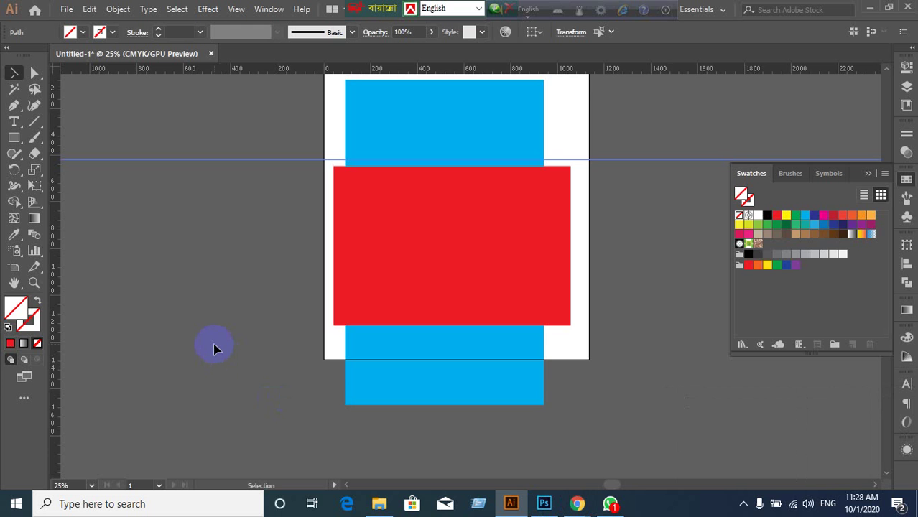
- Deselect the guide and select the cyan panel above the large red panels
scroll(214, 349, "up", 2)
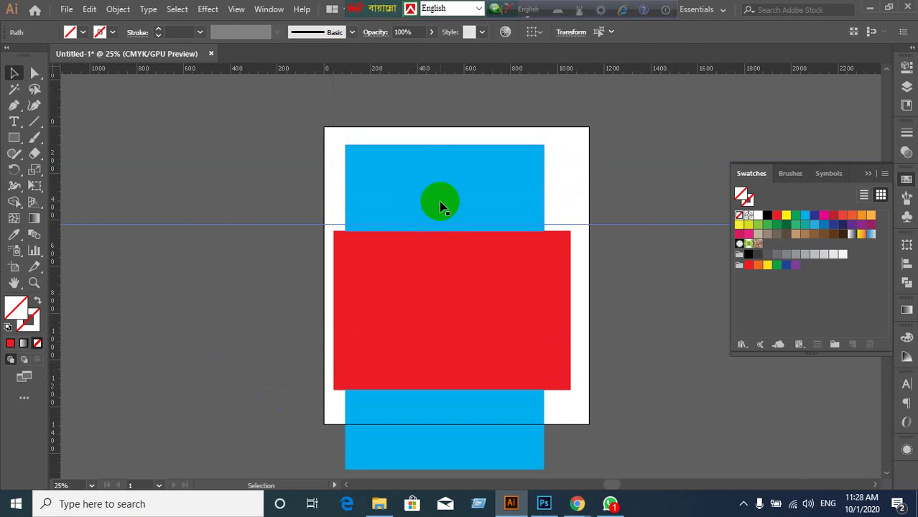
left_click(441, 199)
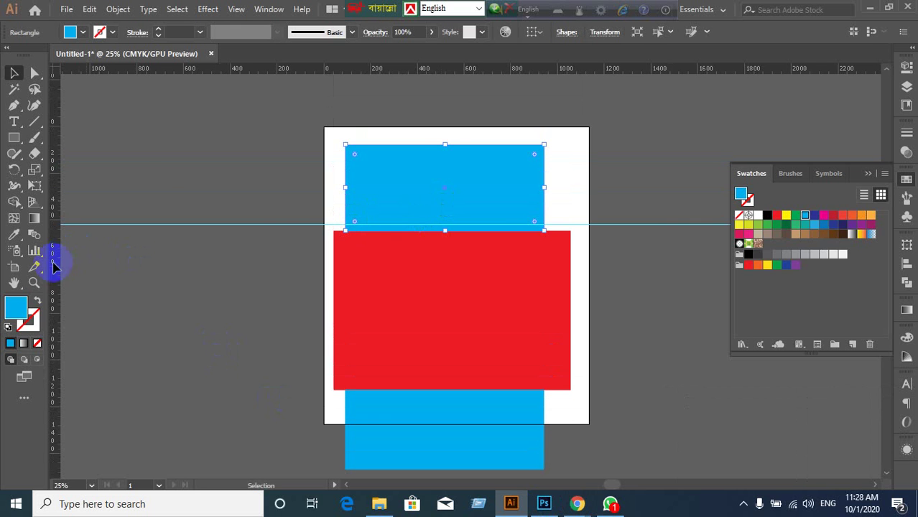
scroll(242, 377, "down", 1)
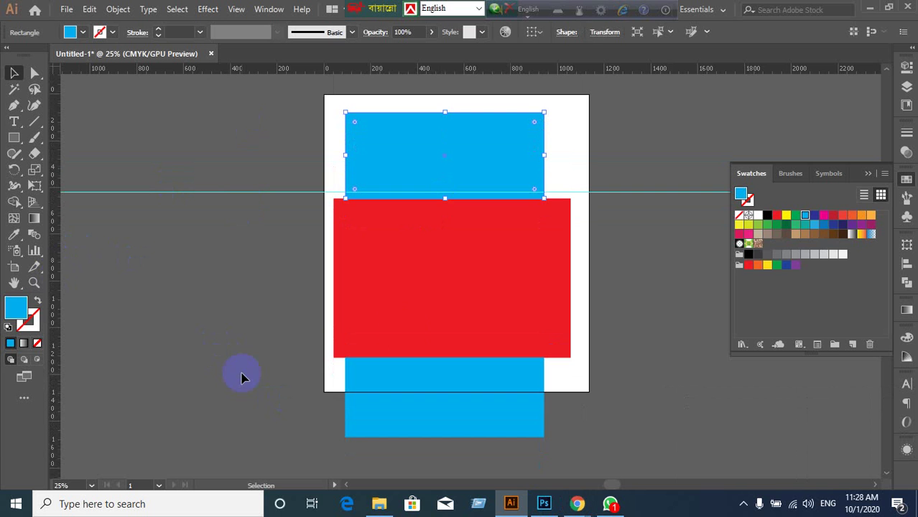
left_click(343, 307)
left_click(314, 318)
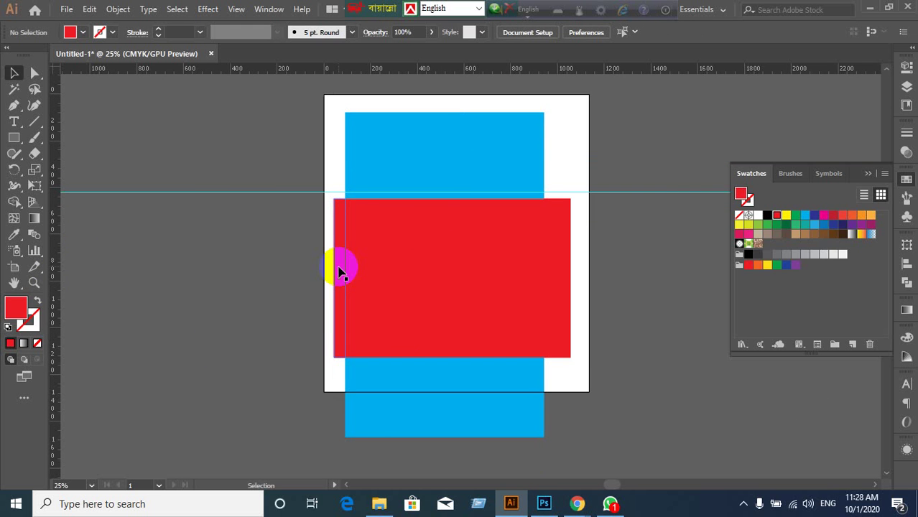
left_click(420, 148)
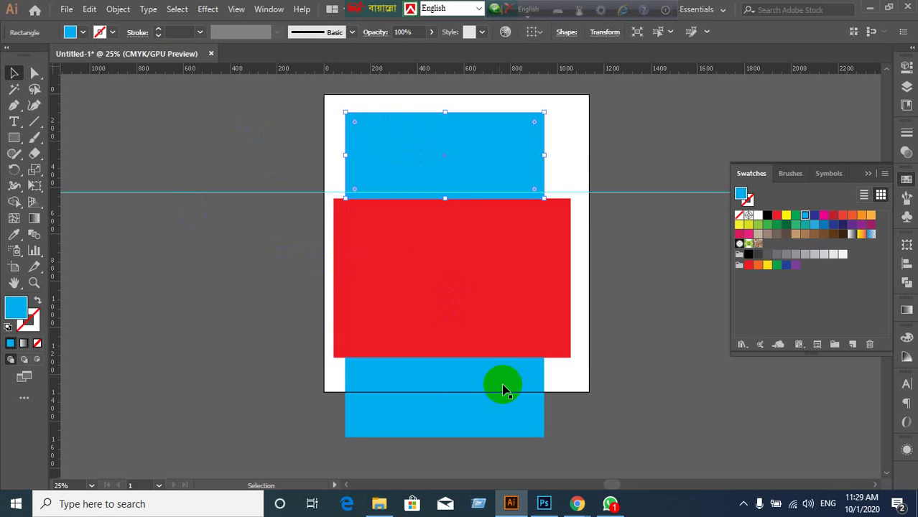
left_click(340, 330)
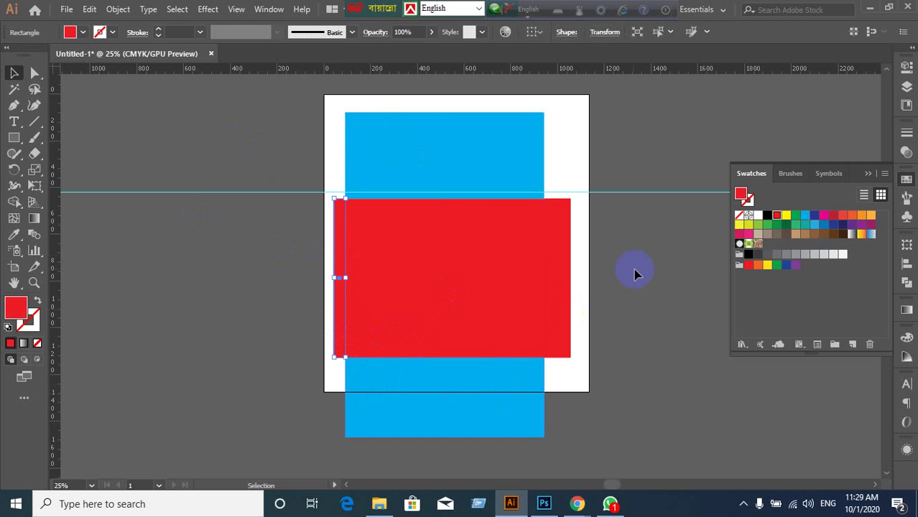
key("p")
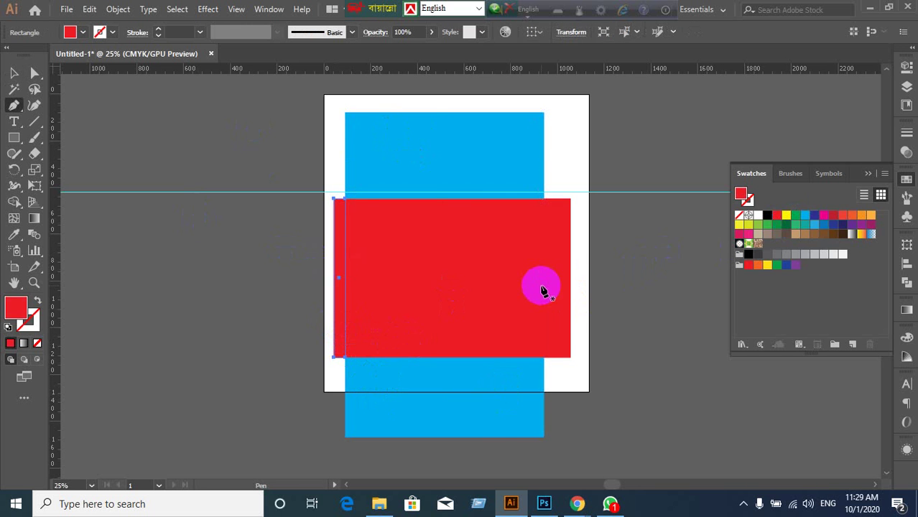
left_click(551, 284)
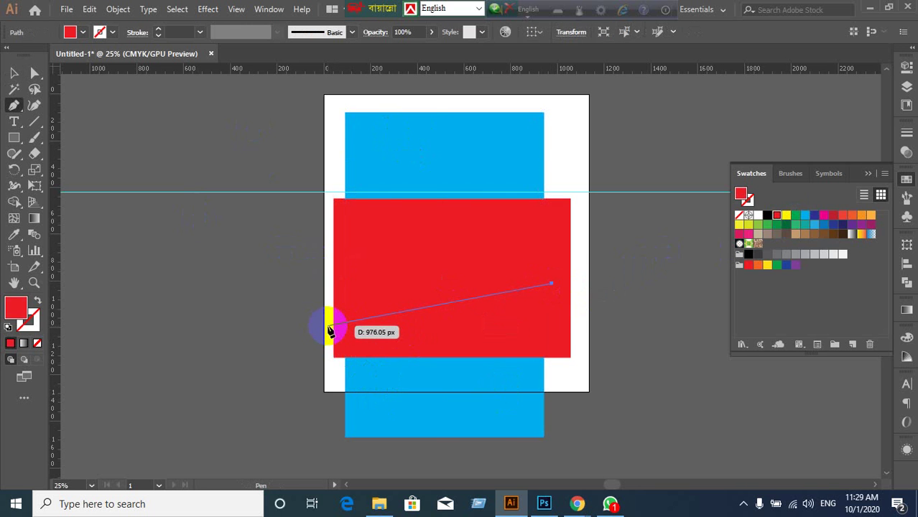
left_click(329, 330, "ctrl")
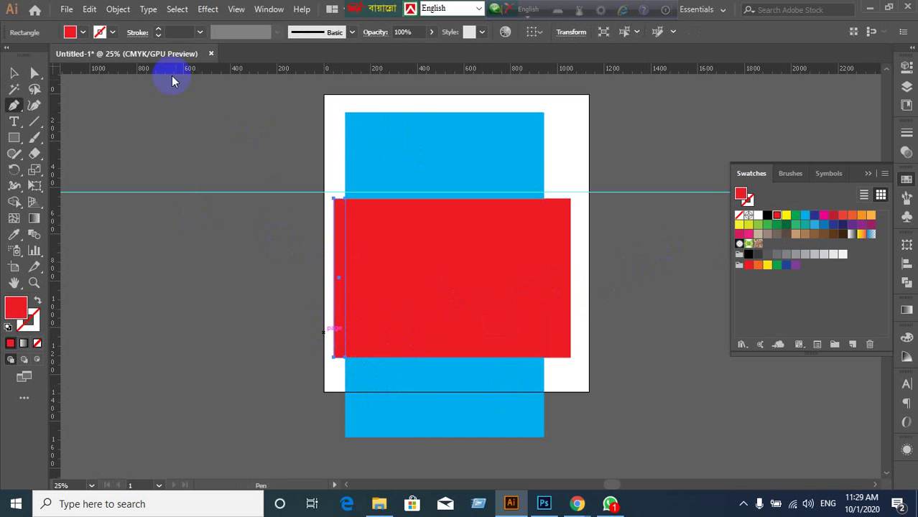
left_click(14, 73)
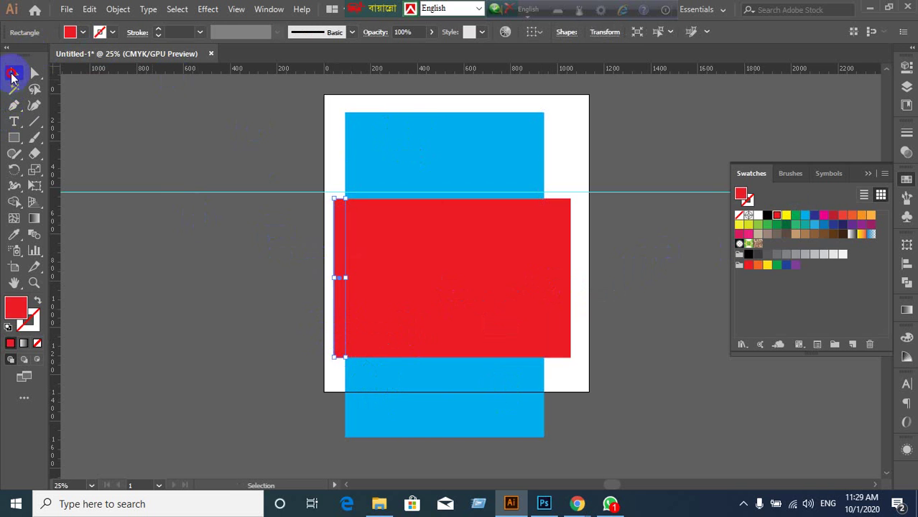
- Fill the narrow strips on the left and right sides of the large red panel with yellow
left_click(365, 242)
left_click(343, 246)
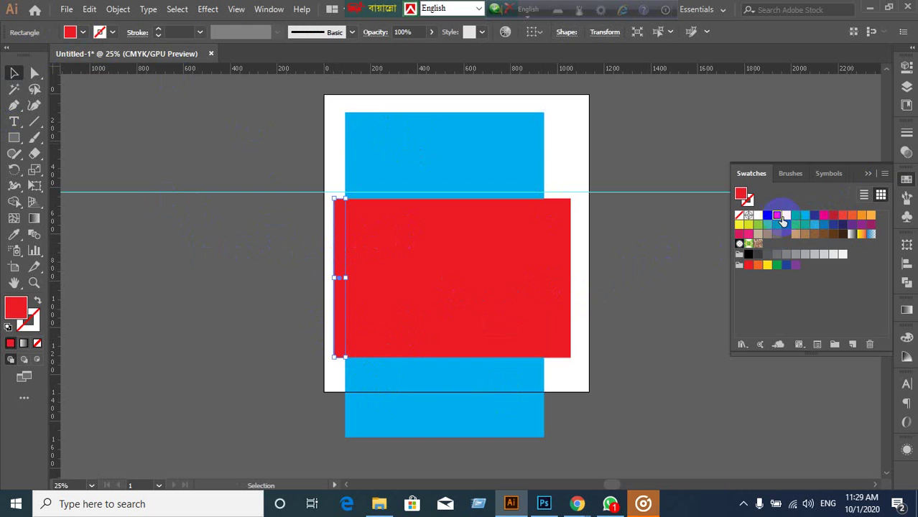
left_click(739, 225)
left_click(553, 297)
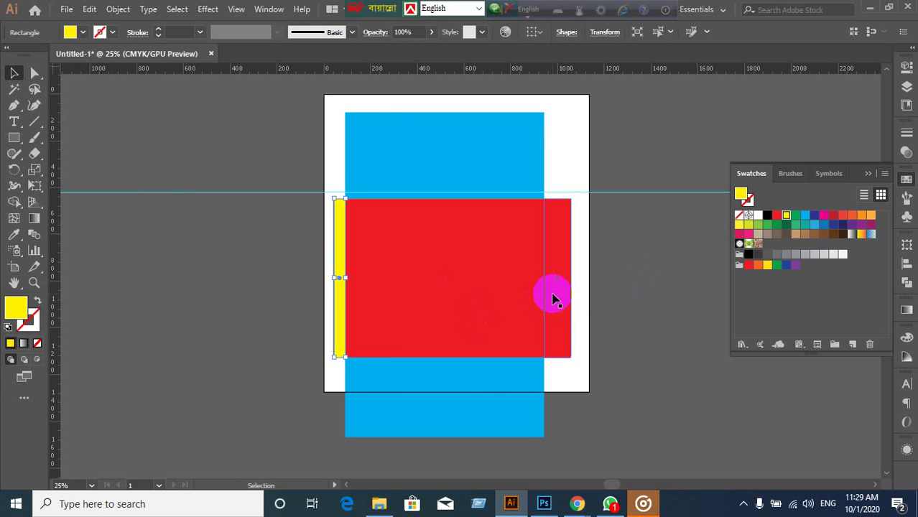
left_click(786, 215)
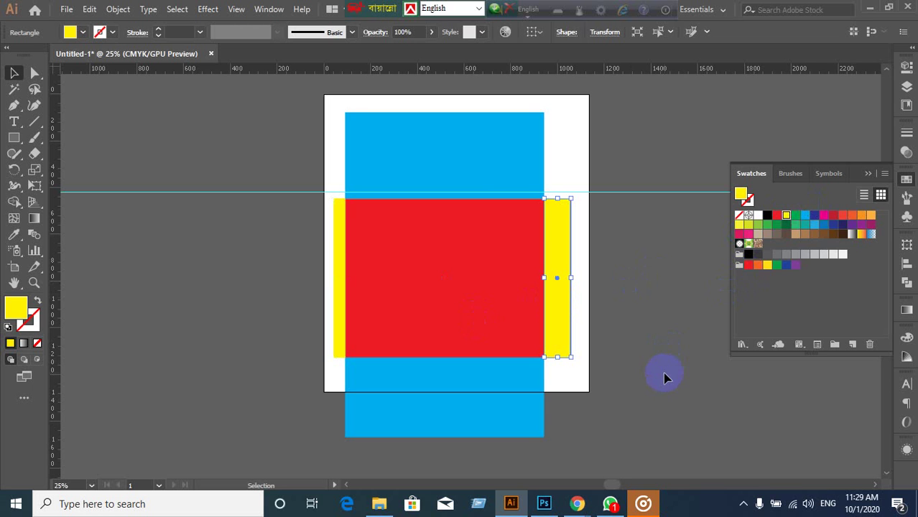
- Minimize the Illustrator and browser windows and close the music player
left_click(867, 8)
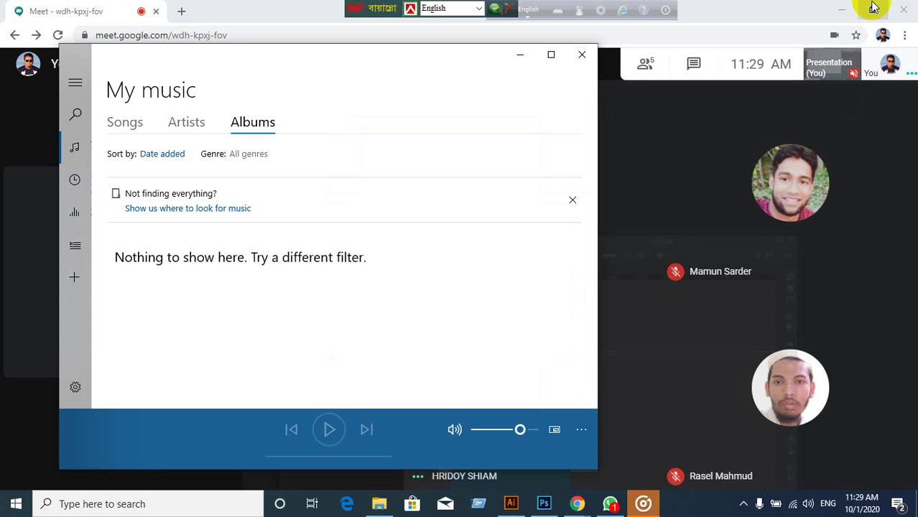
left_click(842, 8)
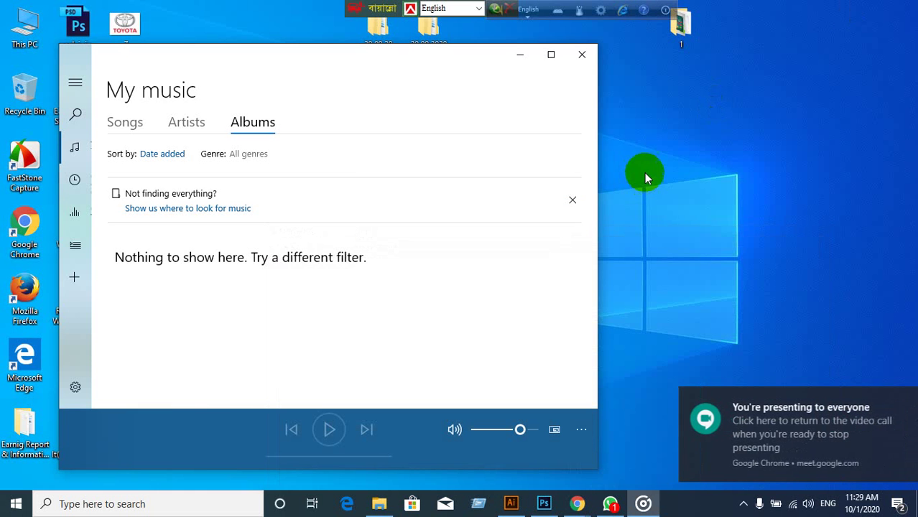
left_click(582, 55)
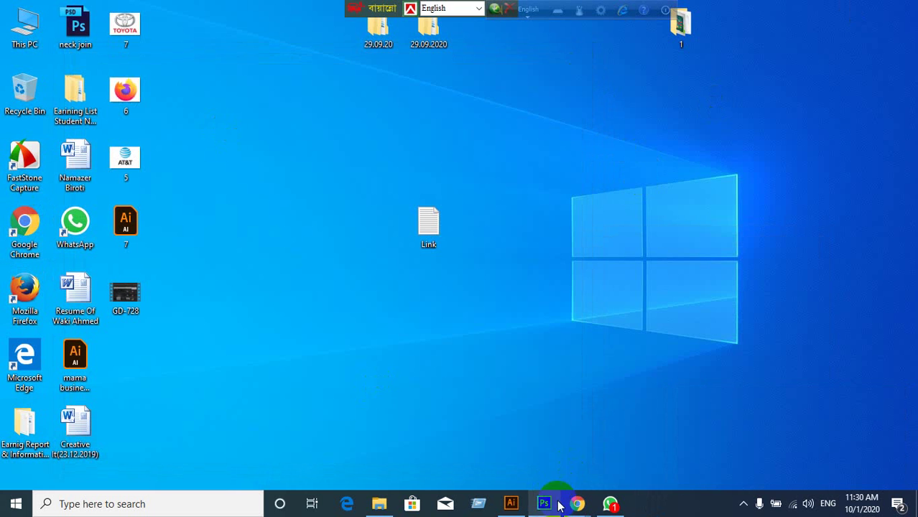
- Check the Google Meet call in Chrome and switch back to the Illustrator document
mouse_move(575, 497)
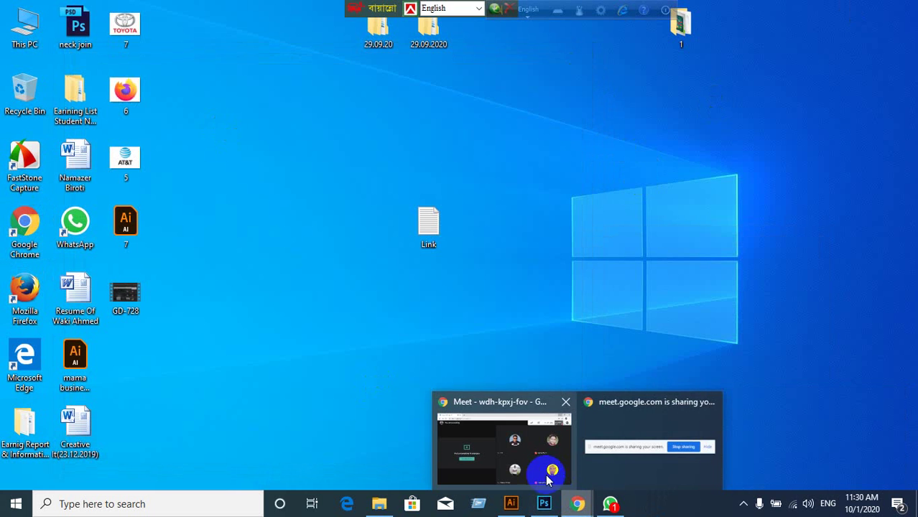
left_click(474, 431)
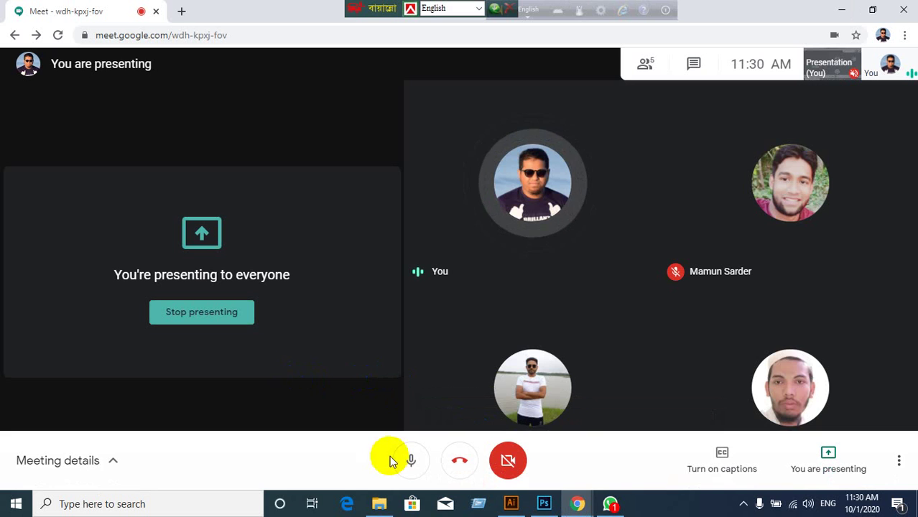
left_click(509, 503)
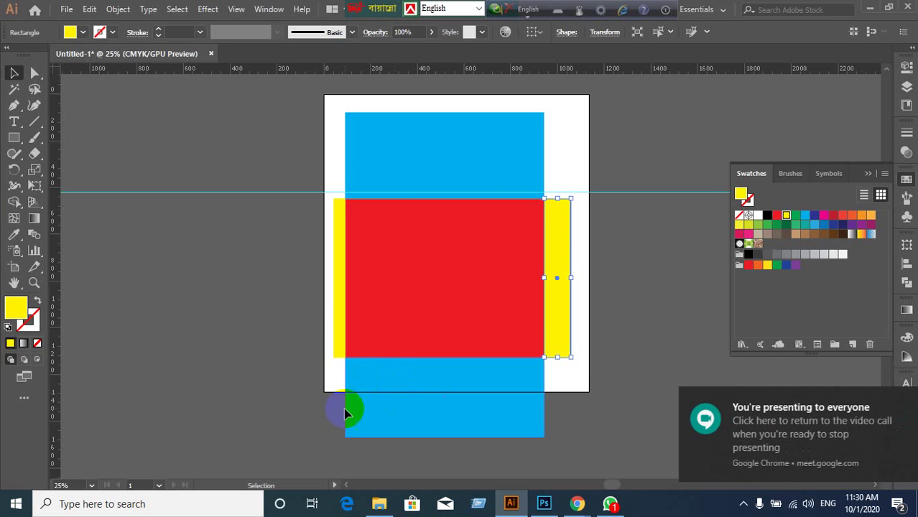
- Add anchor points to the upper cyan panel where the horizontal guide crosses its left and right edges
scroll(426, 263, "up", 2)
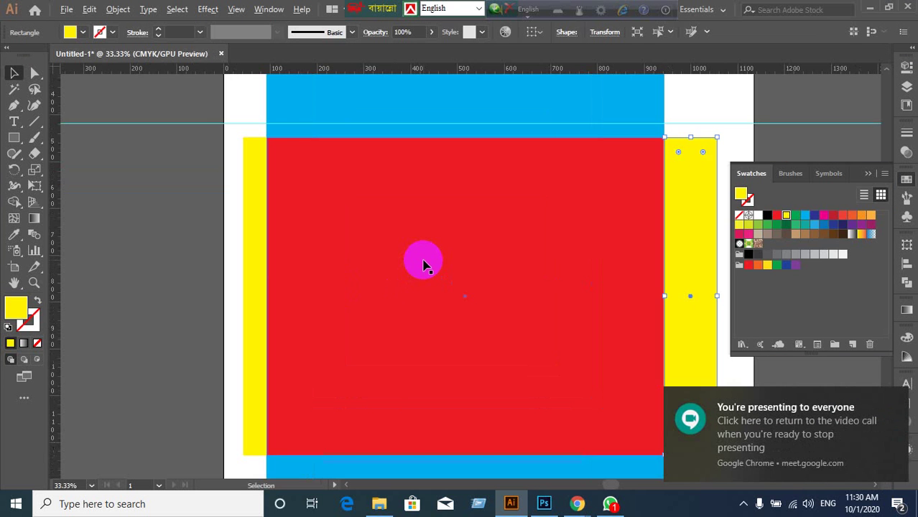
left_click(109, 235)
left_click_drag(484, 174, 470, 310)
left_click(350, 154)
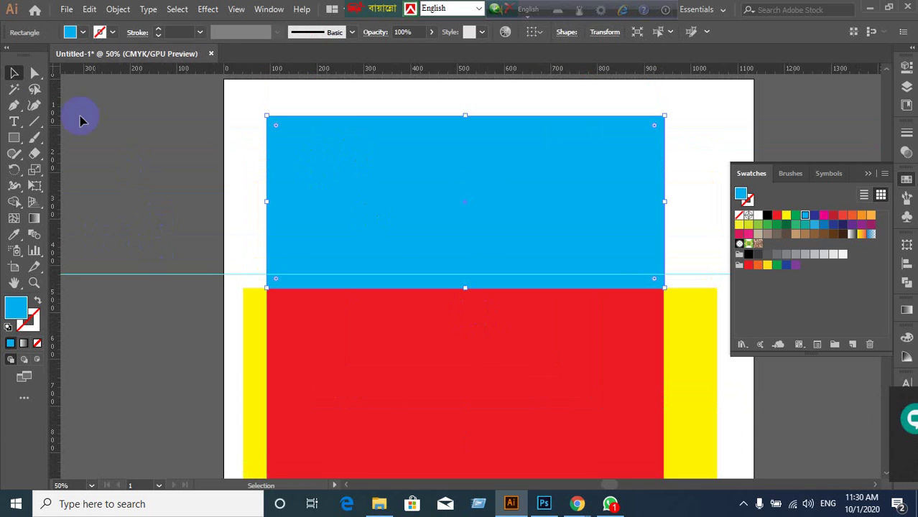
left_click_drag(12, 110, 50, 119)
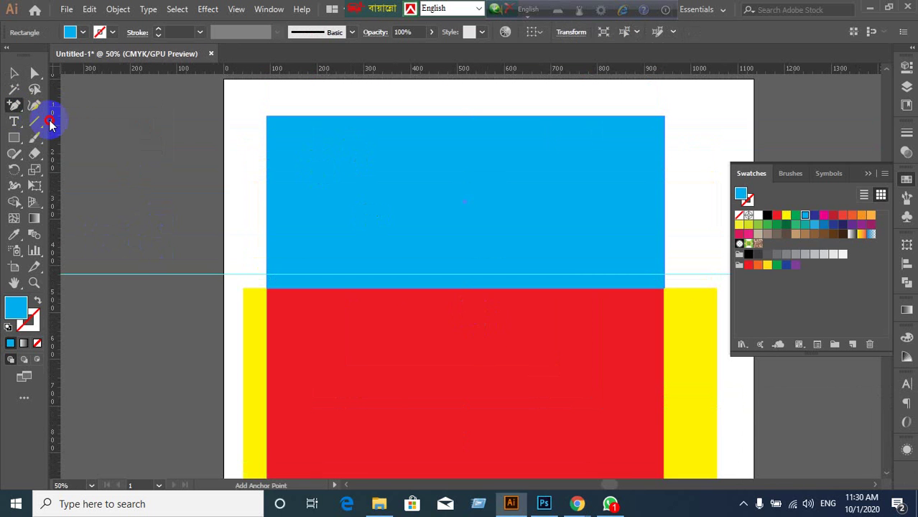
left_click(318, 287)
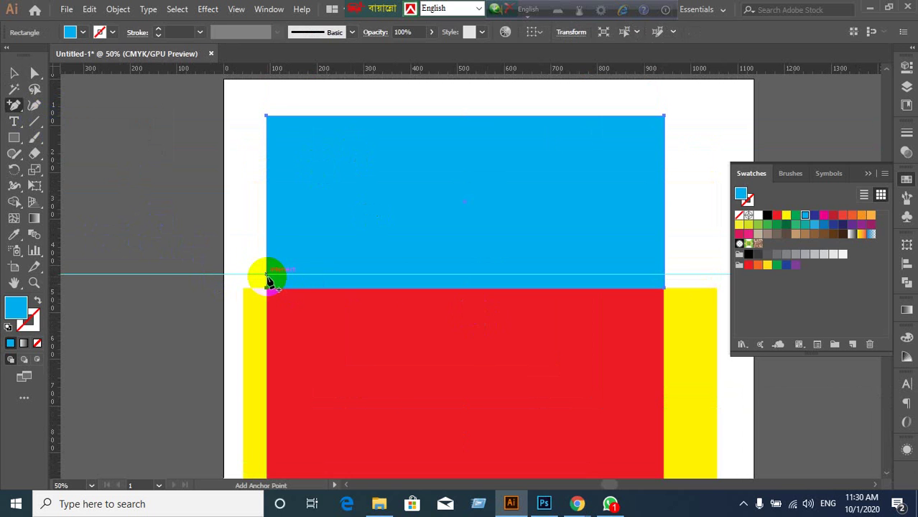
left_click(267, 275)
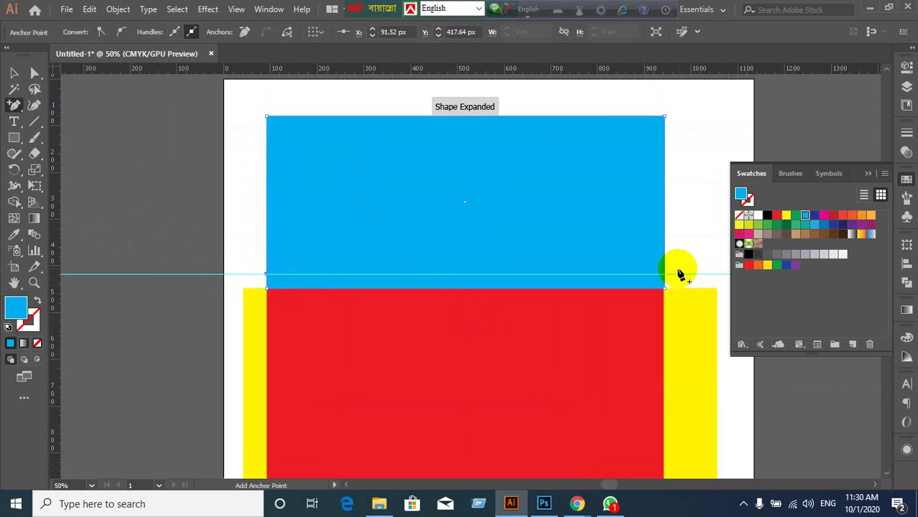
left_click(664, 277)
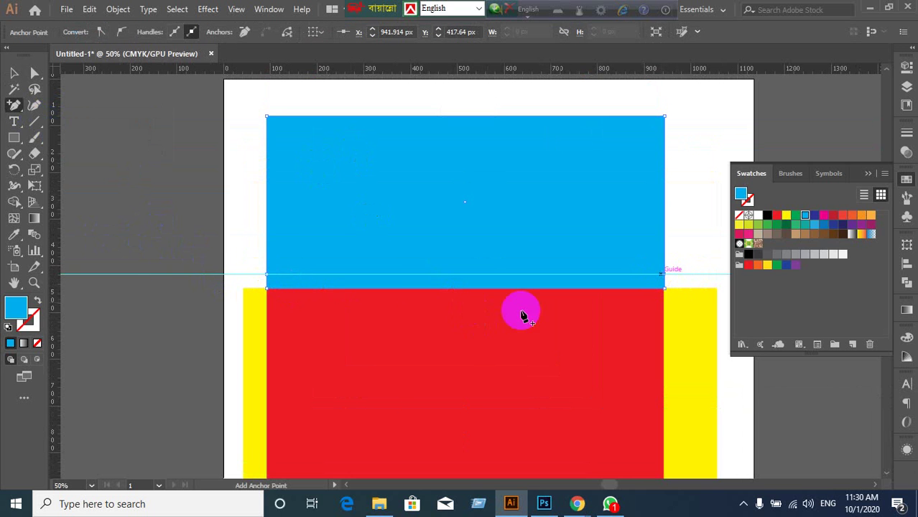
left_click(14, 72)
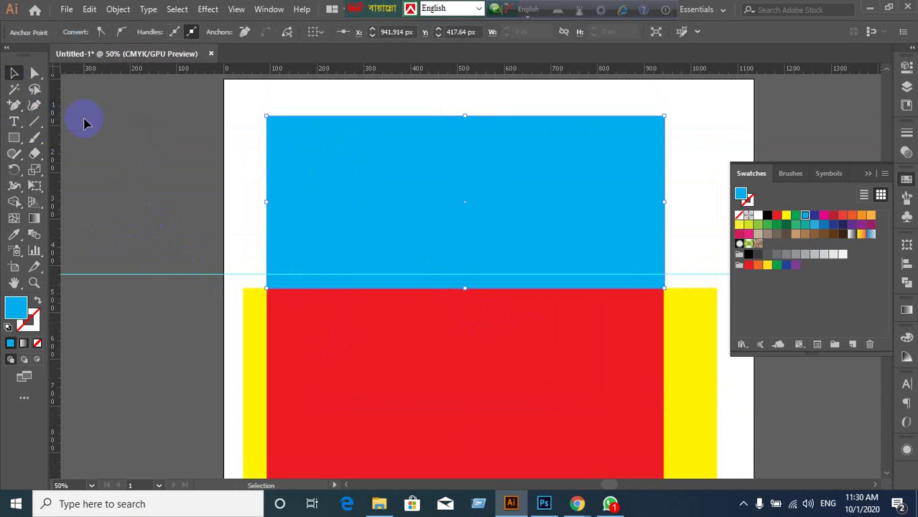
left_click(84, 118)
- Direct-select the upper cyan panel's top-left and left guide-level anchors and nudge them inwards by two increments of 10 px
left_click(40, 76)
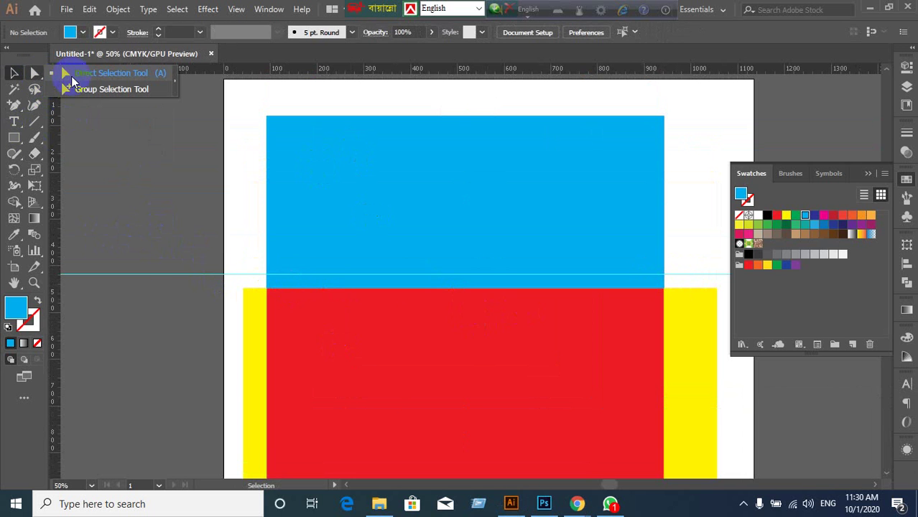
left_click(84, 78)
left_click_drag(250, 107, 275, 271)
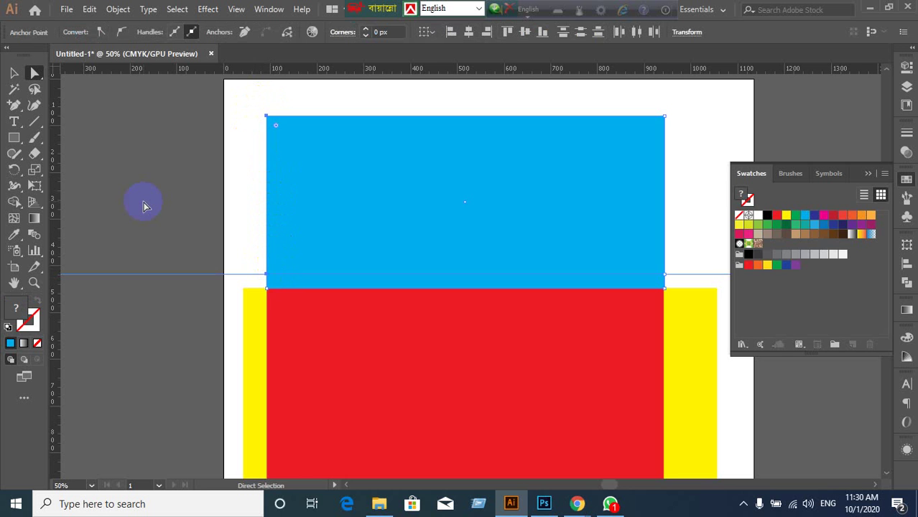
key("shift+Right")
key("shift+Right")
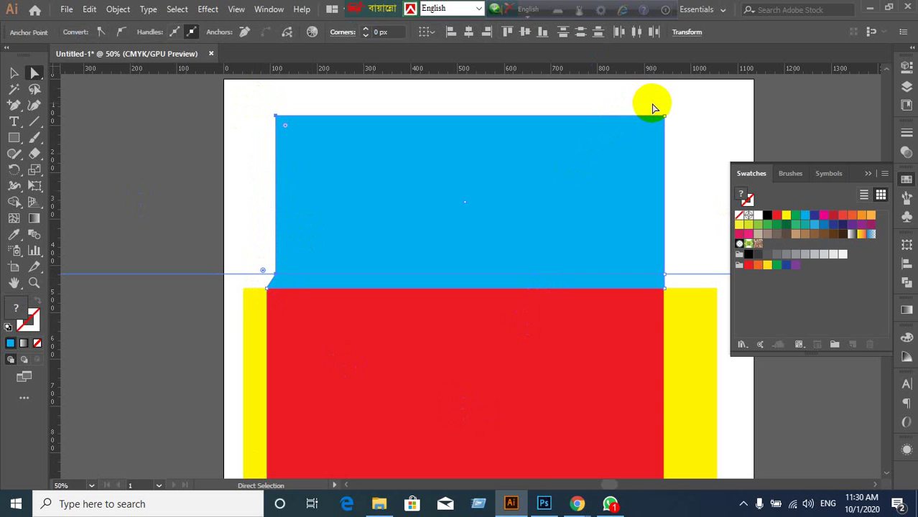
- Nudge the upper cyan panel's top-right and right guide-level anchors inwards by two increments of 10 px
left_click_drag(658, 104, 687, 282)
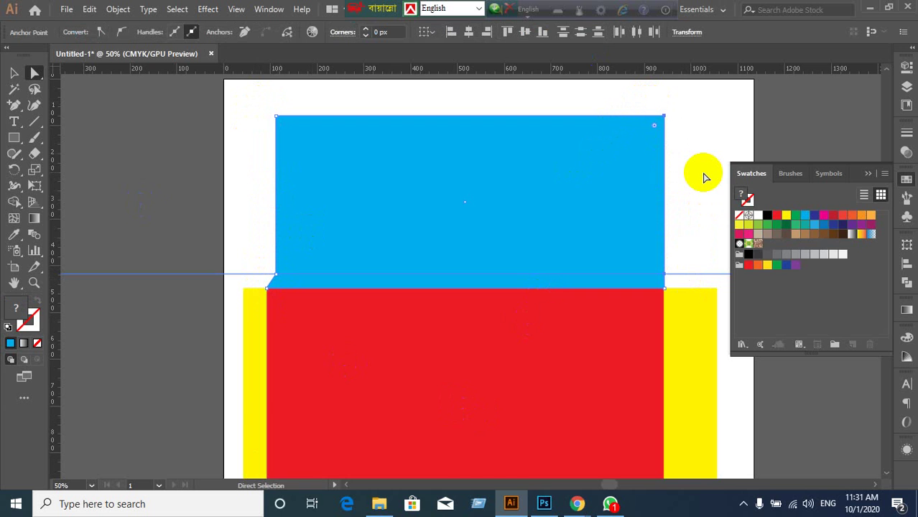
key("shift+Left")
key("shift+Left")
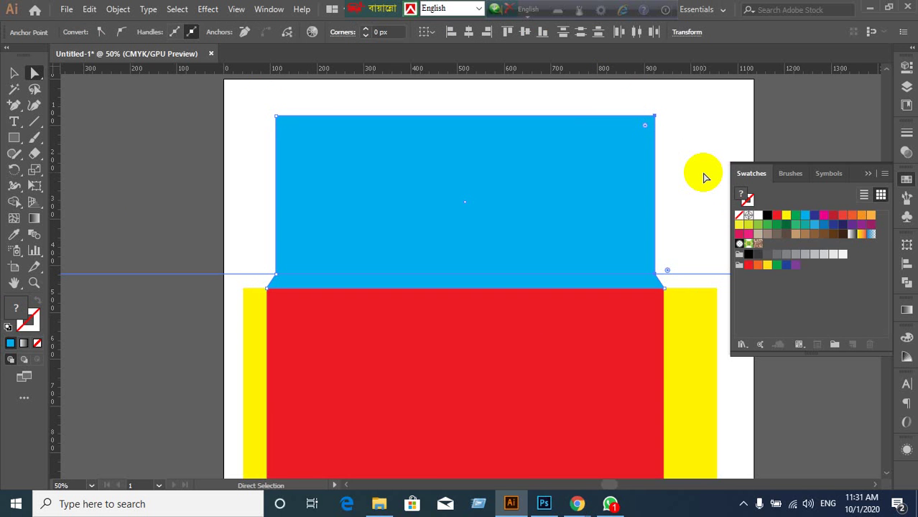
- Place a horizontal guide along the red panel's bottom edge, where it meets the lower cyan panel
scroll(705, 177, "down", 10)
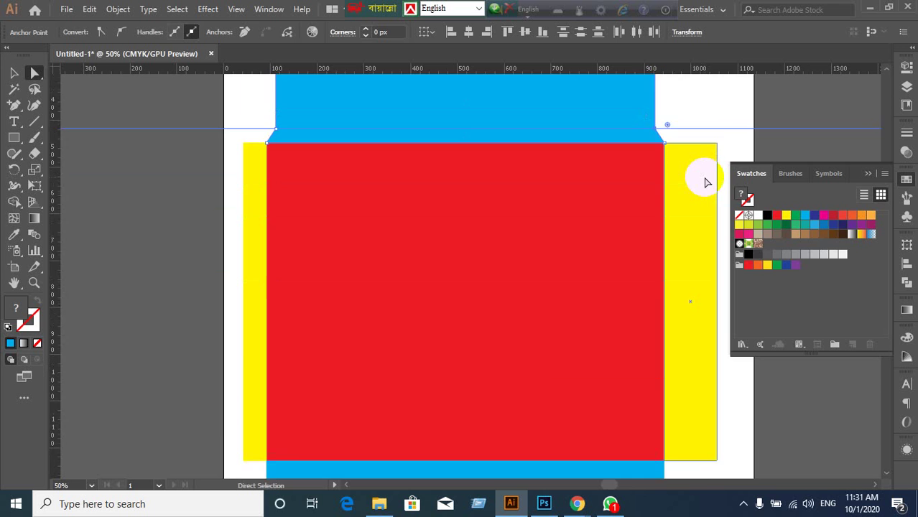
left_click(308, 126)
scroll(309, 126, "up", 1)
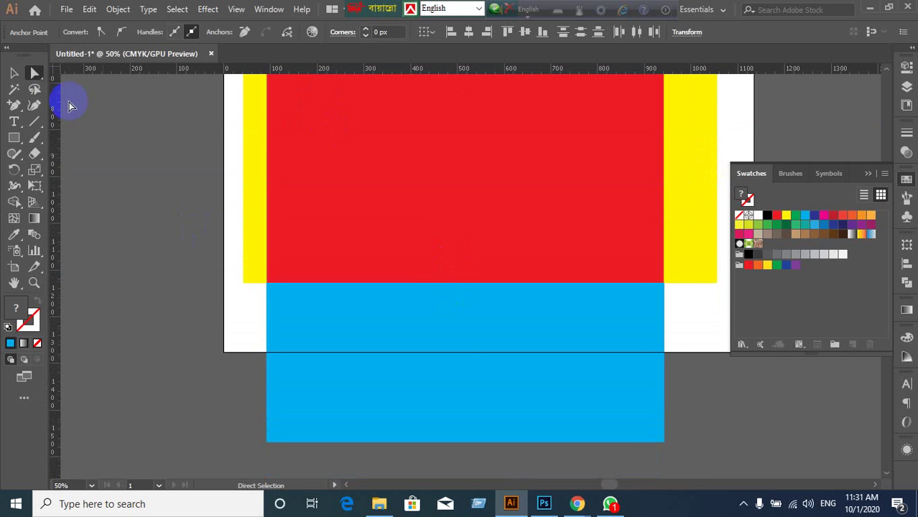
left_click(15, 74)
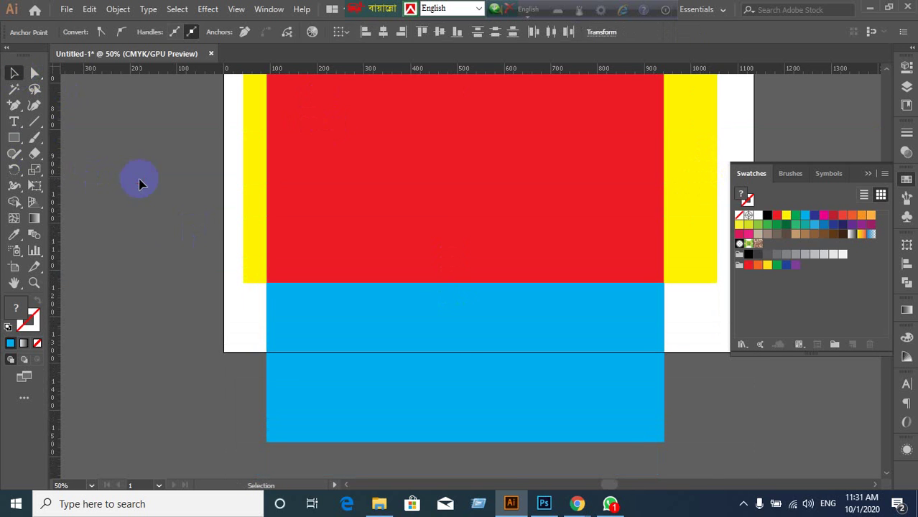
left_click(584, 397)
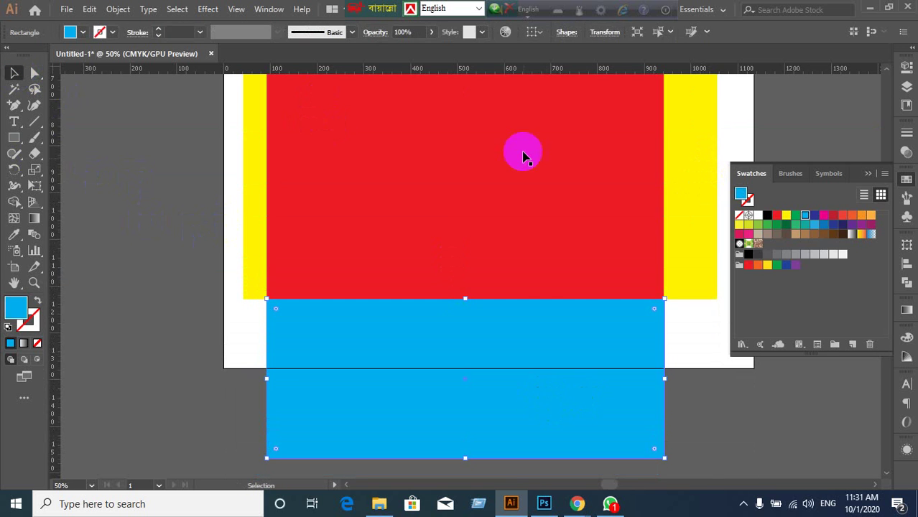
scroll(523, 139, "down", 1)
left_click_drag(448, 72, 269, 252)
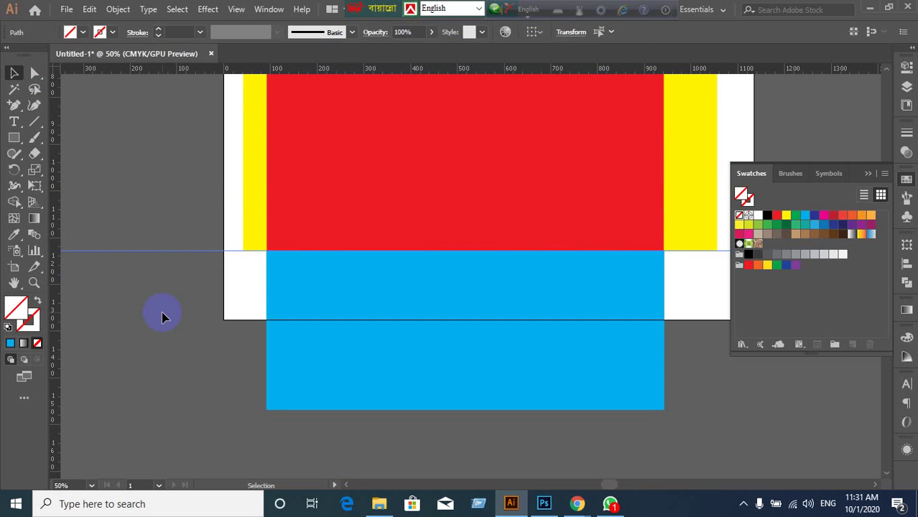
- Nudge the new horizontal guide downwards by three increments of 10 px
key("shift+Down")
key("shift+Down")
key("shift+Down")
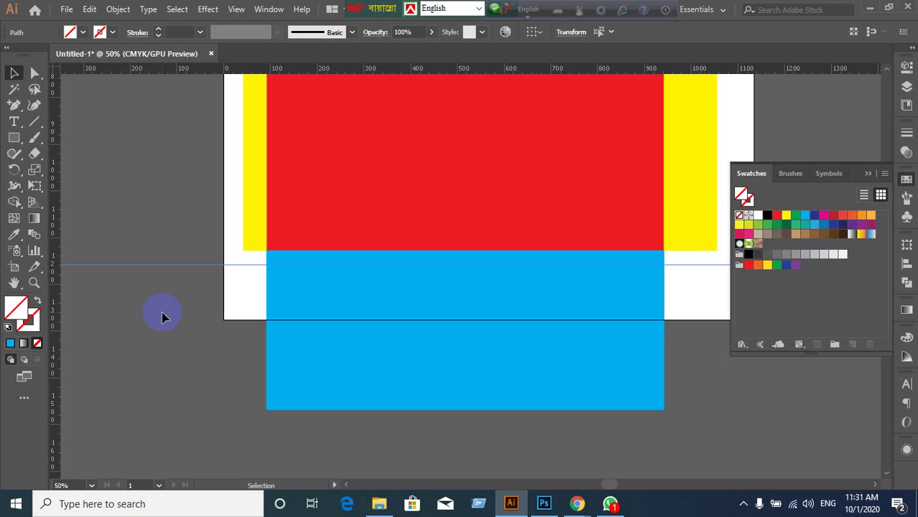
- Add anchor points on the lower cyan panel's left and right edges where the horizontal guide crosses them
left_click(340, 313)
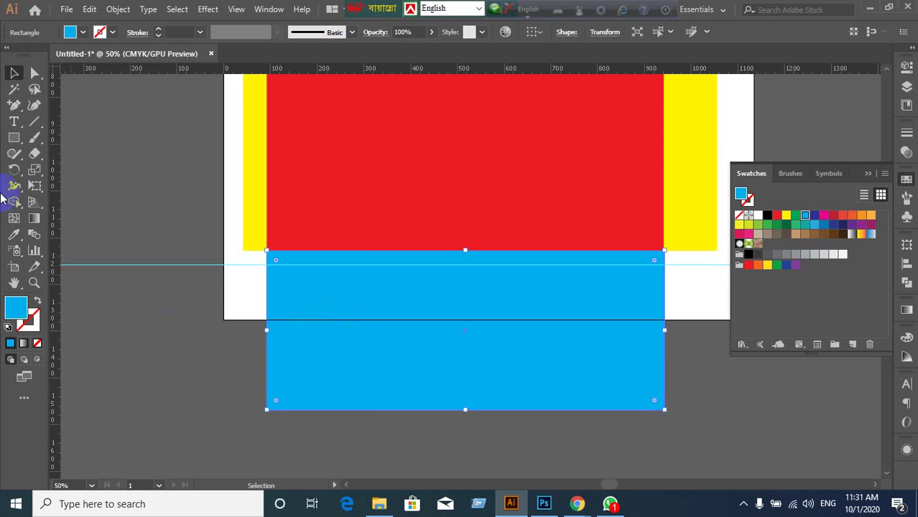
left_click(15, 107)
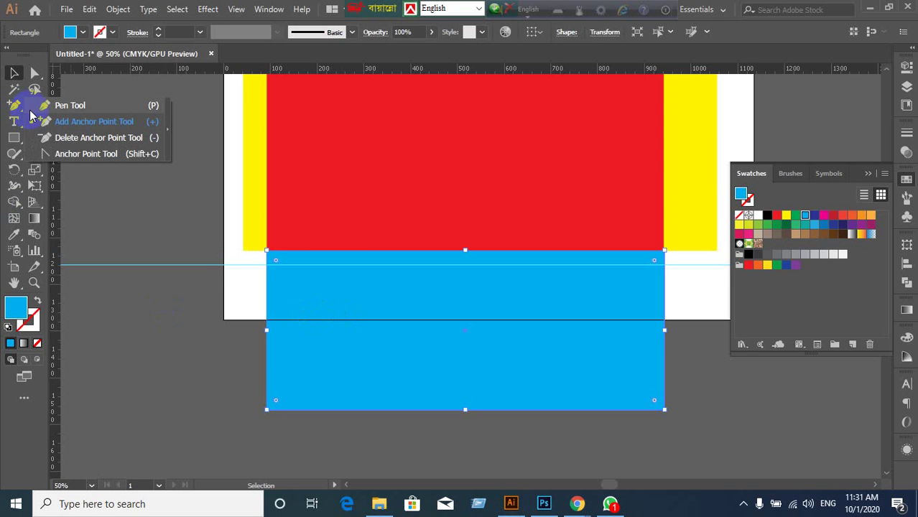
left_click(39, 124)
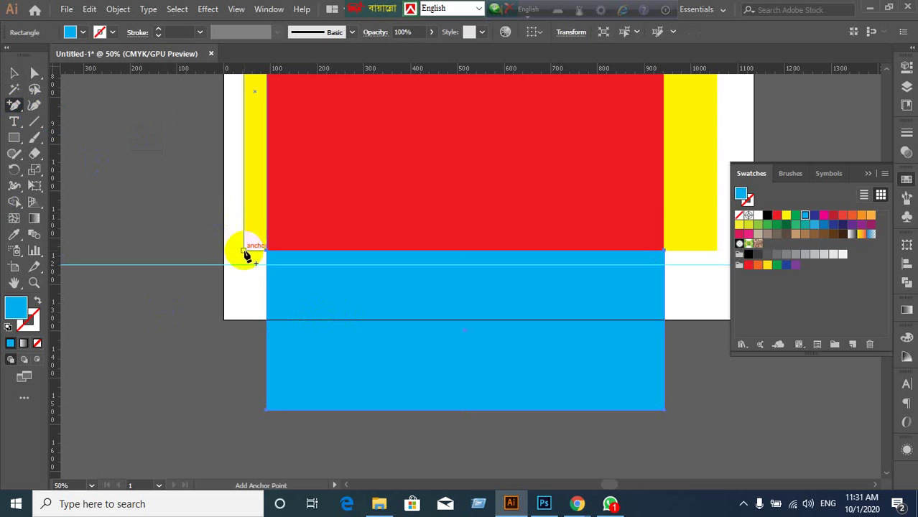
left_click(264, 266)
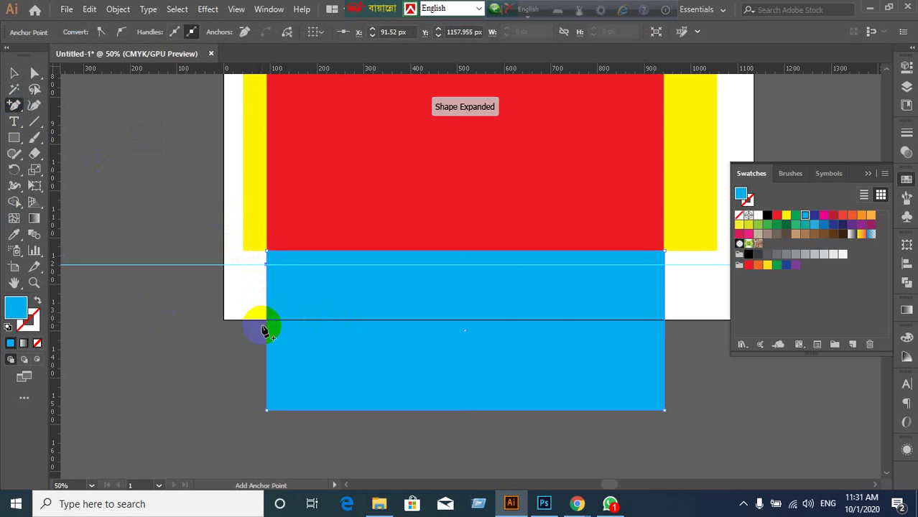
left_click(664, 265)
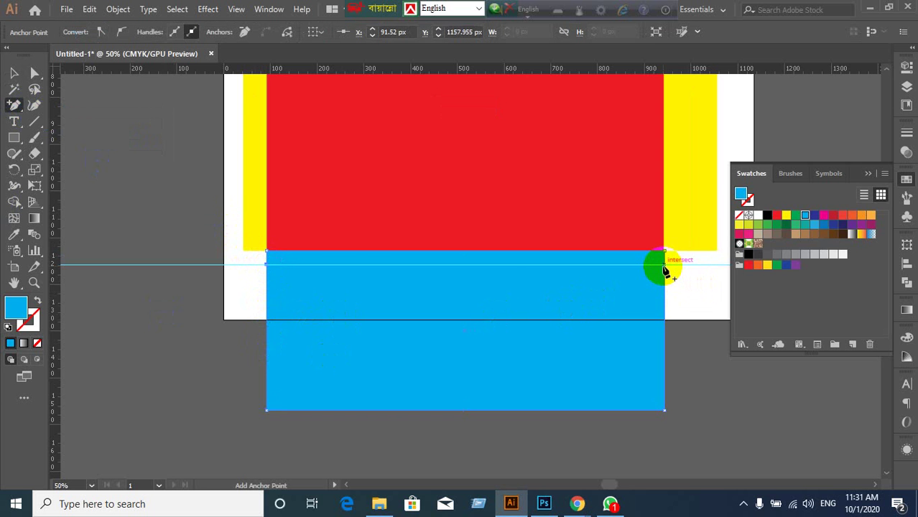
key("backslash")
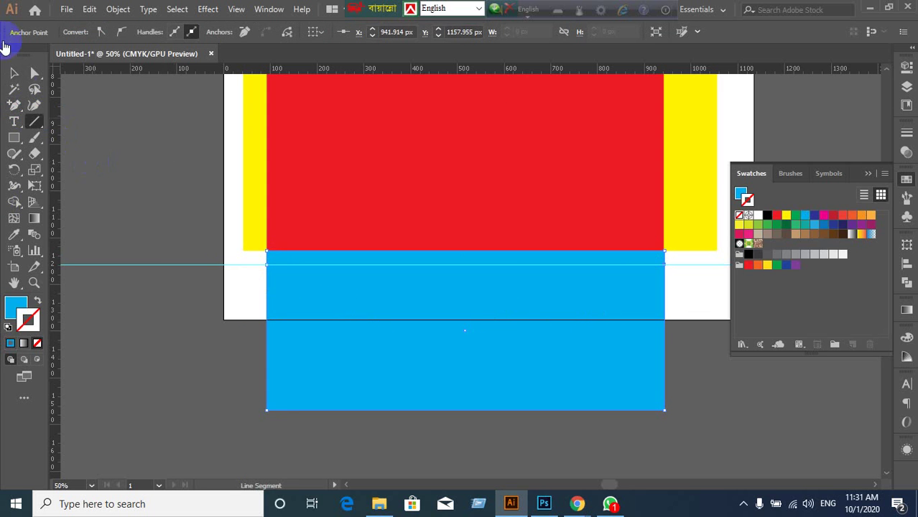
left_click(15, 75)
left_click(85, 95)
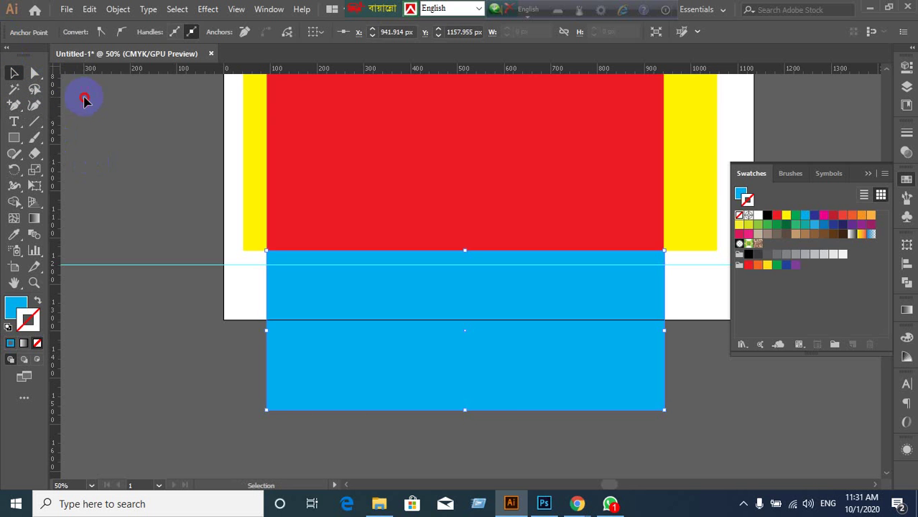
- Direct-select the lower cyan panel's bottom-left and left guide-level anchors and nudge them inwards by two increments of 10 px
left_click(35, 72)
left_click(101, 71)
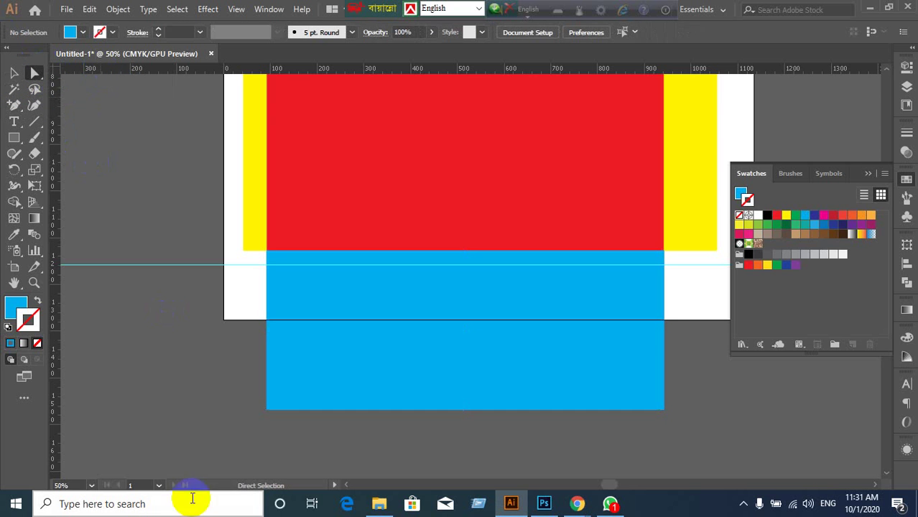
left_click_drag(244, 432, 281, 263)
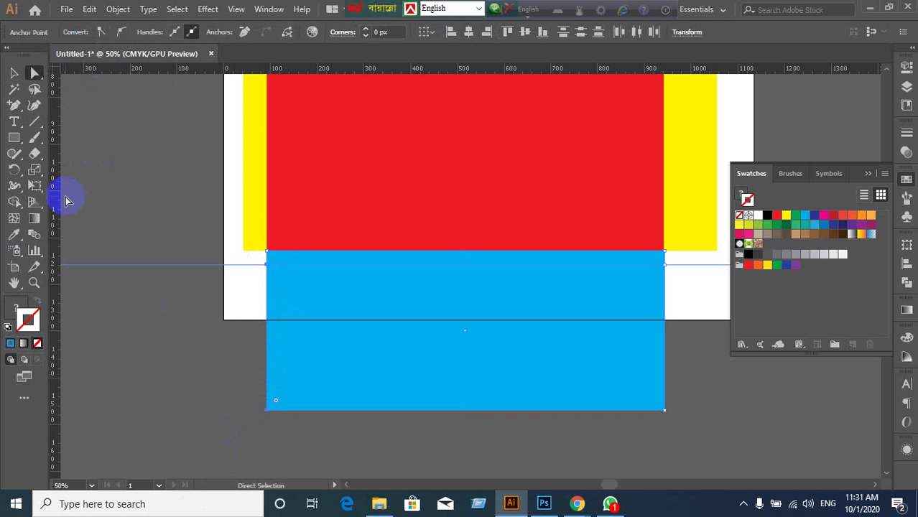
key("shift+Right")
key("shift+Right")
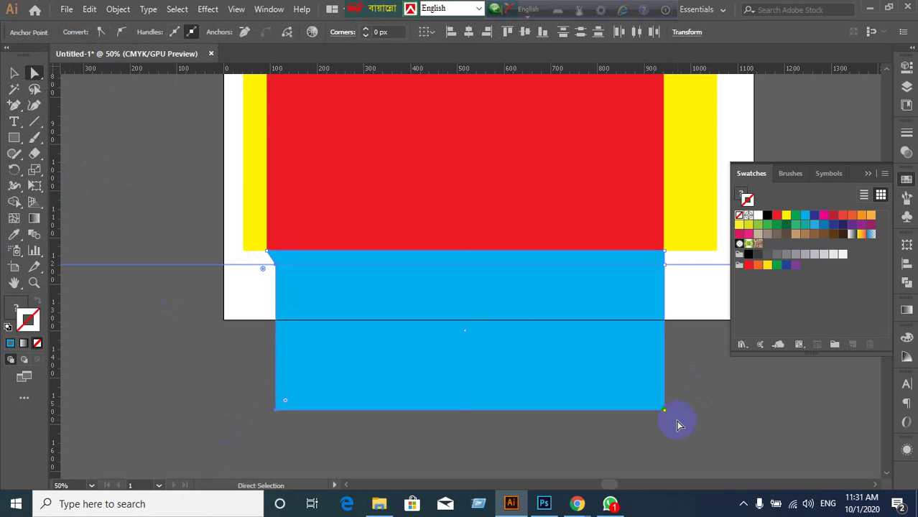
- Nudge the lower cyan panel's bottom-right and right guide-level anchors inwards by two increments of 10 px, checking the keyboard increment preference
left_click_drag(664, 414, 686, 260)
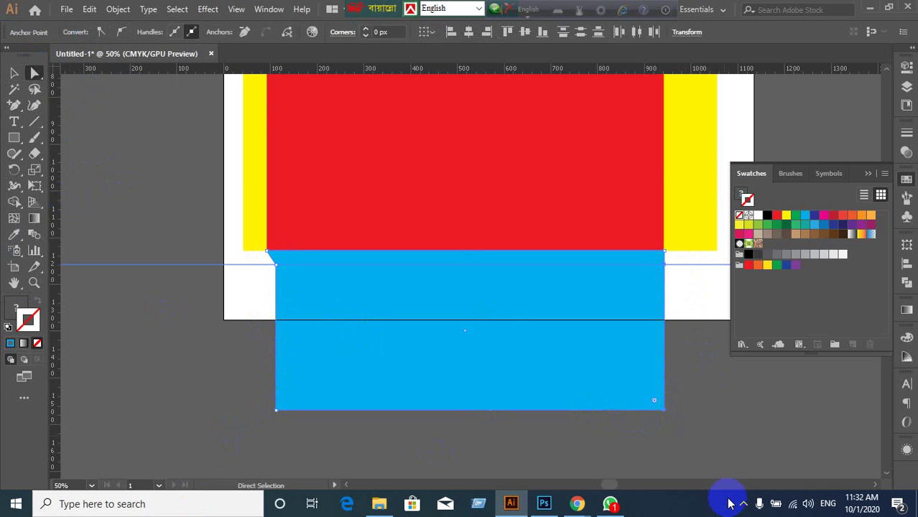
key("ctrl+k")
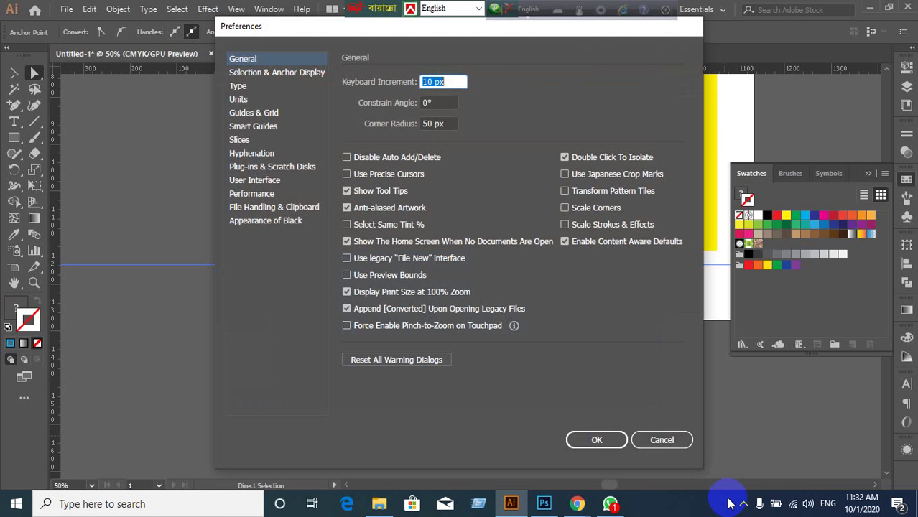
left_click(678, 441)
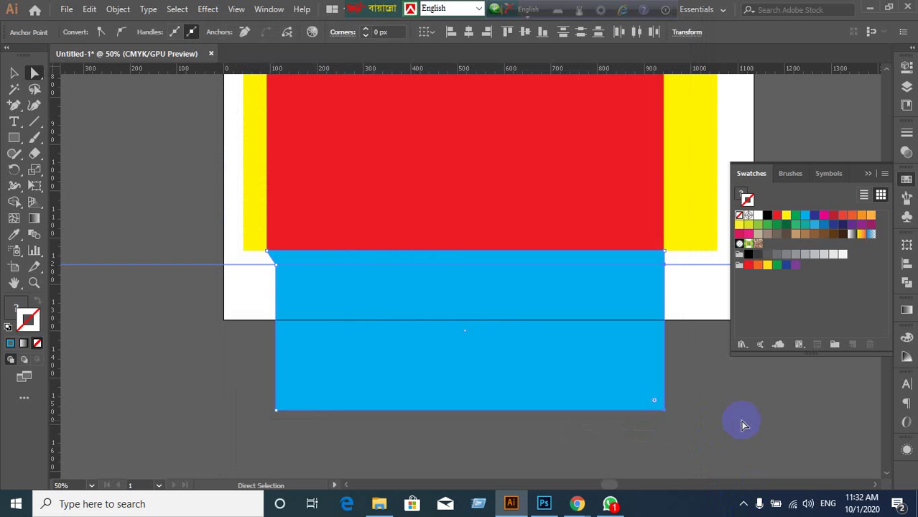
key("Left")
key("Left")
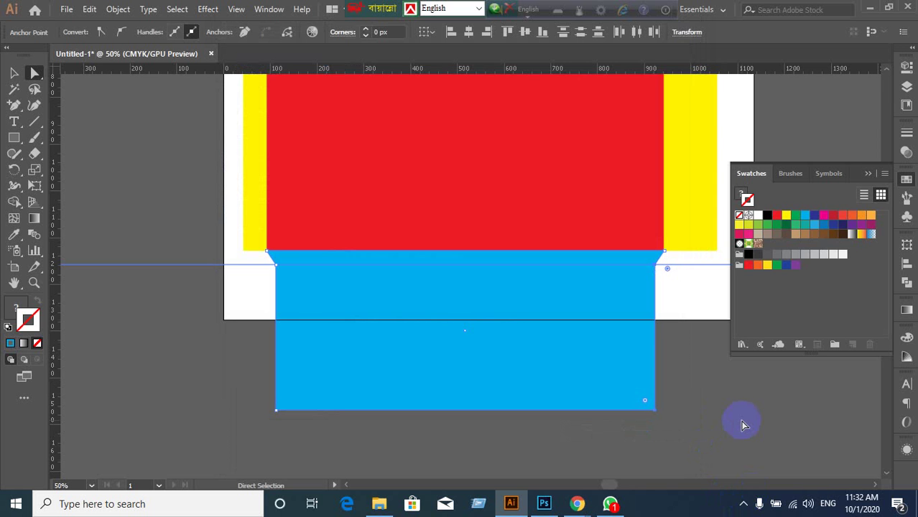
scroll(744, 425, "up", 4)
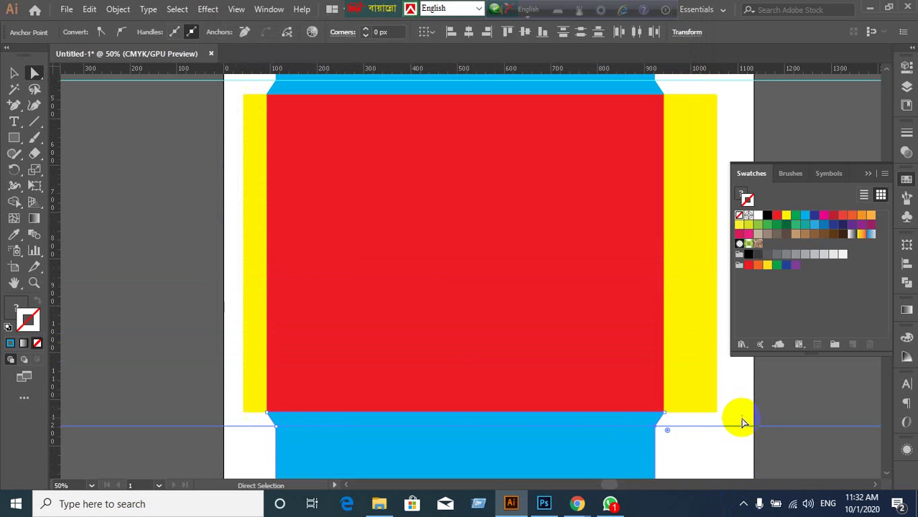
scroll(573, 374, "down", 1)
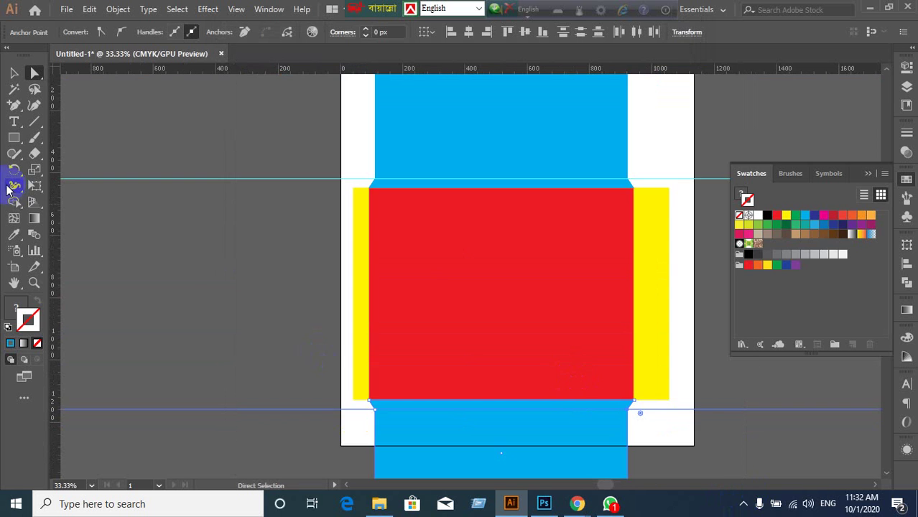
left_click(13, 73)
left_click(311, 365)
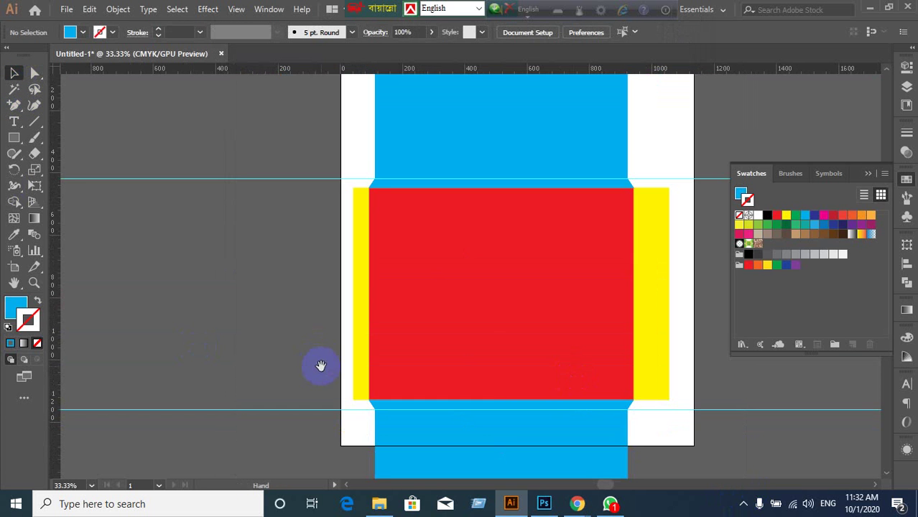
- Direct-select the left yellow panel's top outer anchor and nudge it downwards by 10 px
scroll(314, 359, "down", 2)
left_click_drag(483, 353, 495, 288)
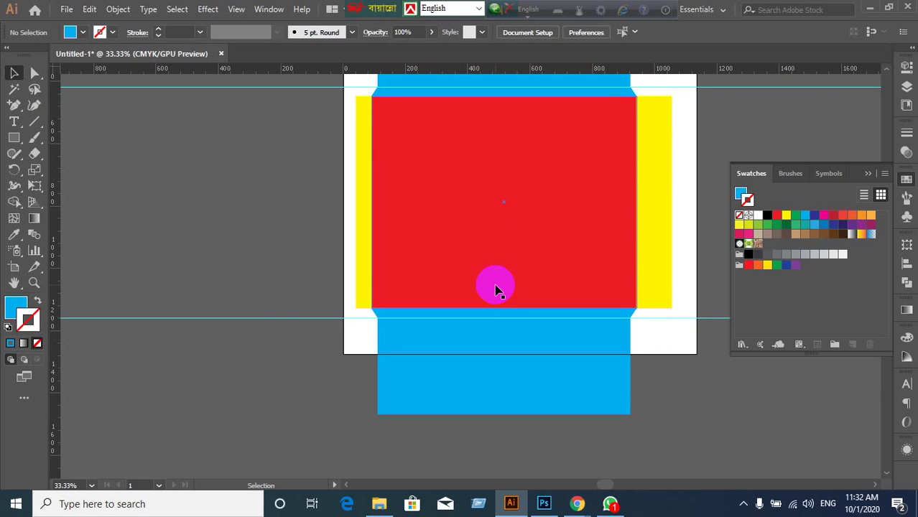
scroll(320, 273, "up", 1)
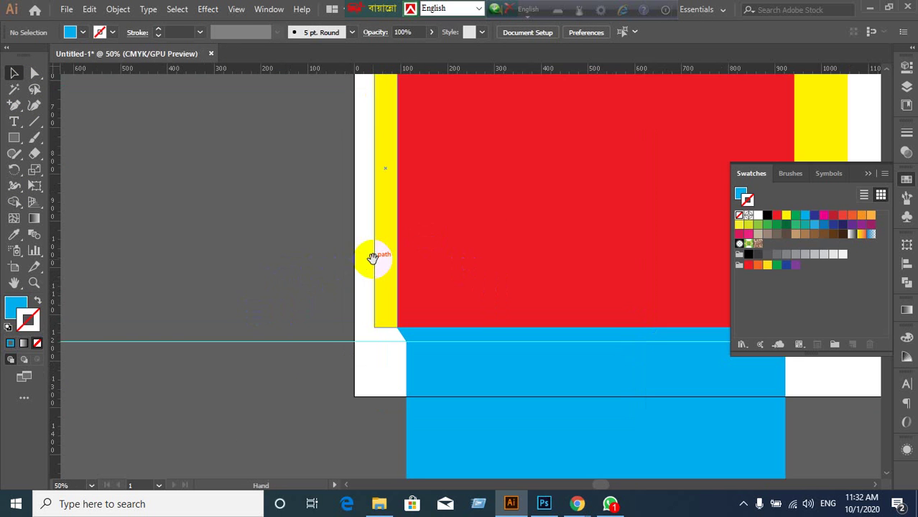
left_click_drag(372, 258, 311, 350)
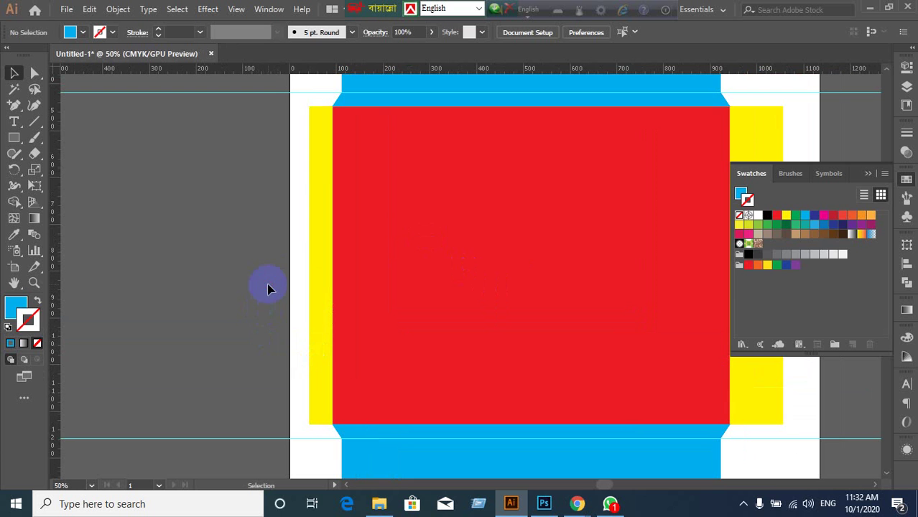
left_click(319, 159)
left_click(222, 208)
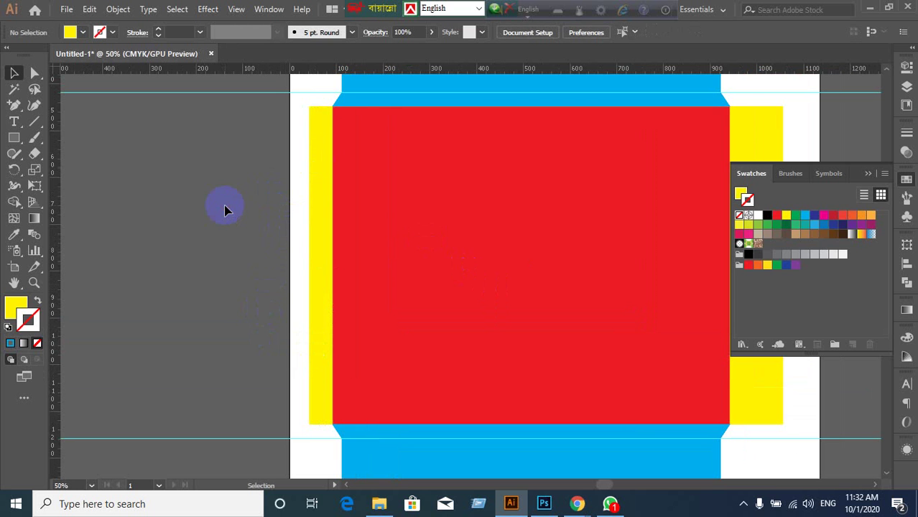
key("a")
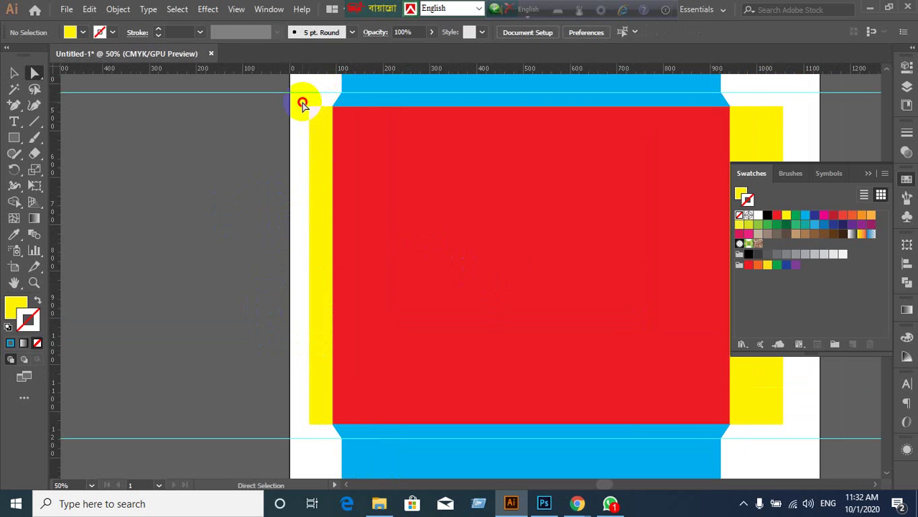
left_click_drag(302, 105, 293, 139)
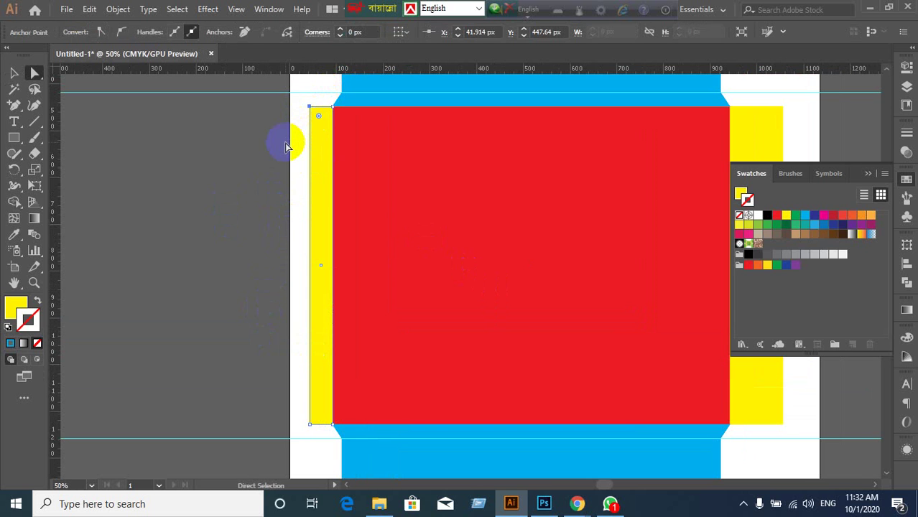
left_click(285, 146)
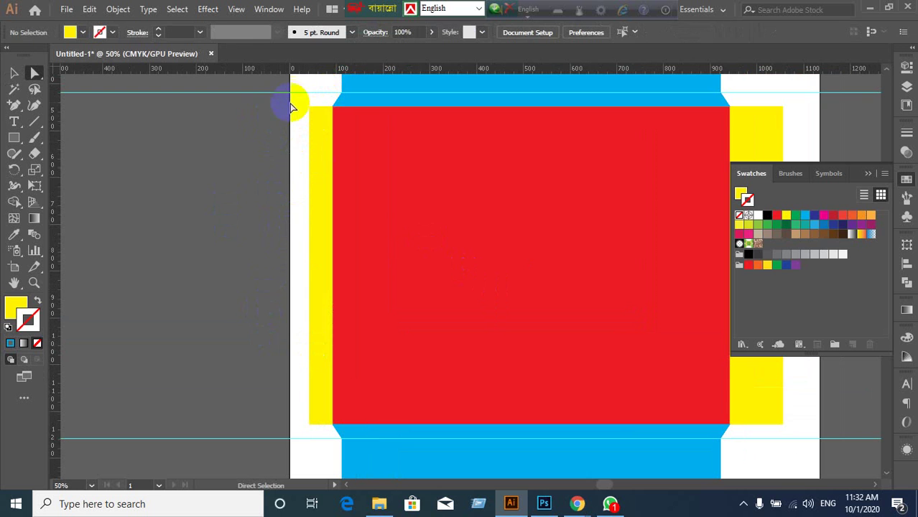
left_click_drag(301, 99, 316, 115)
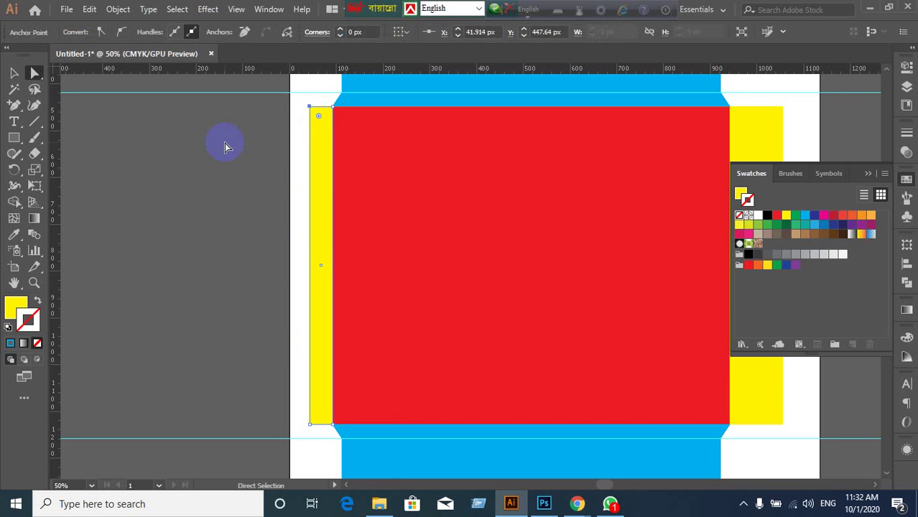
key("shift+Down")
key("shift+Down")
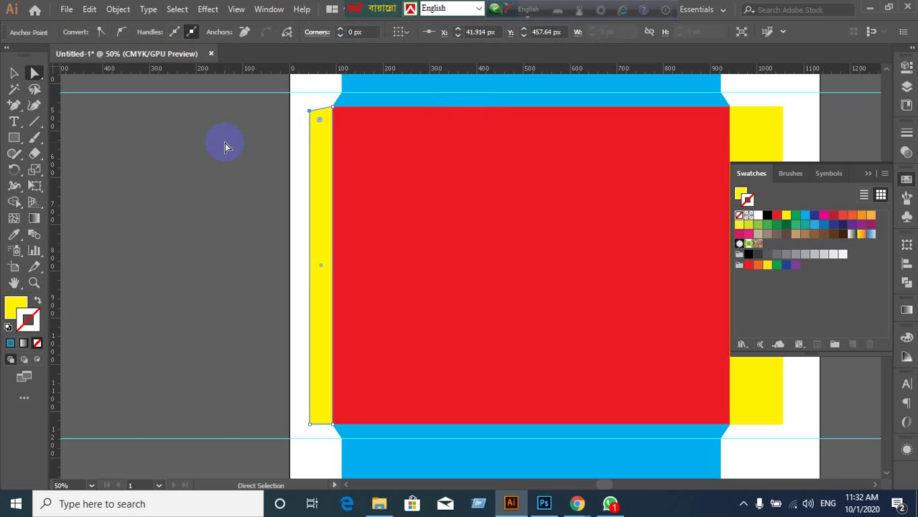
- Move the left yellow panel's bottom outer anchor upwards by 10 px, leaving nothing selected
left_click(309, 423)
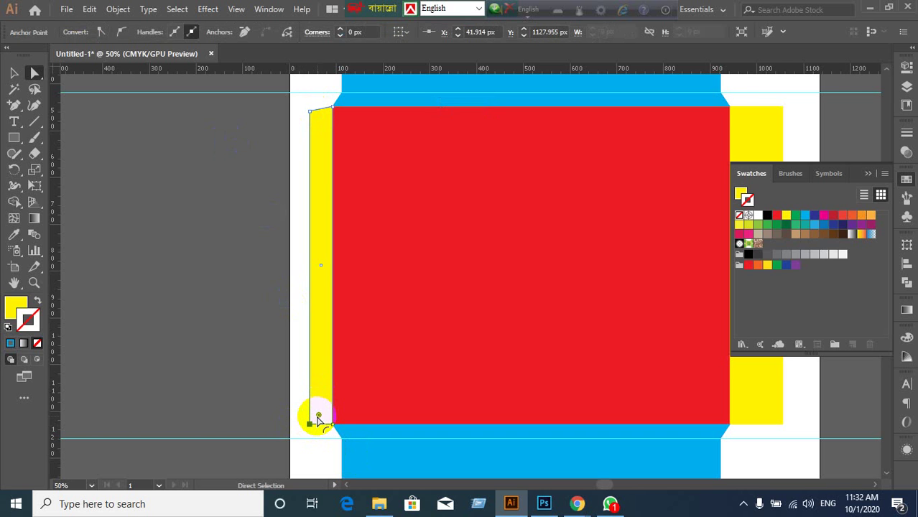
left_click_drag(319, 420, 316, 415)
scroll(327, 215, "up", 3)
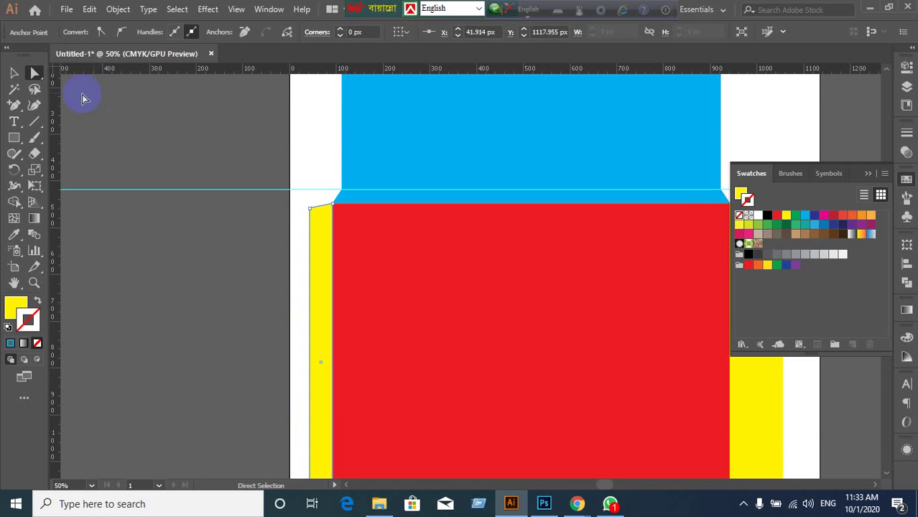
left_click(13, 73)
left_click(174, 273)
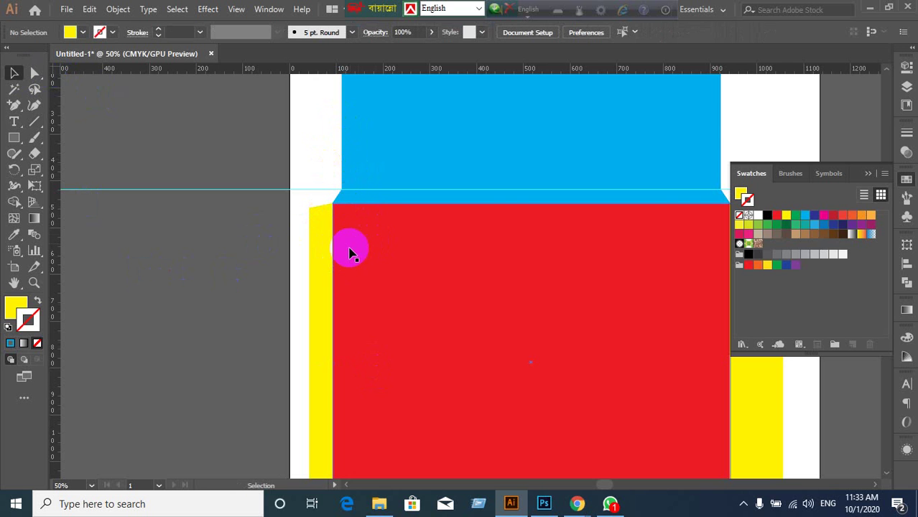
scroll(337, 231, "up", 1)
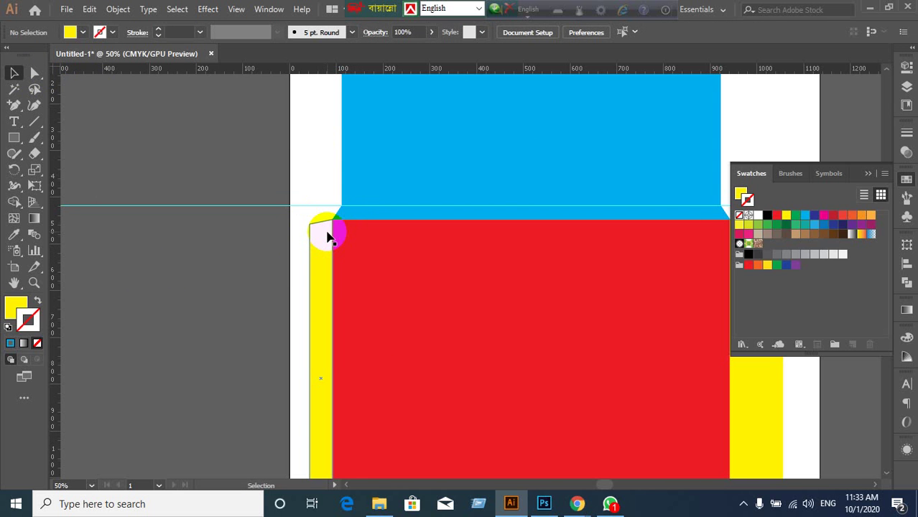
scroll(326, 237, "up", 1)
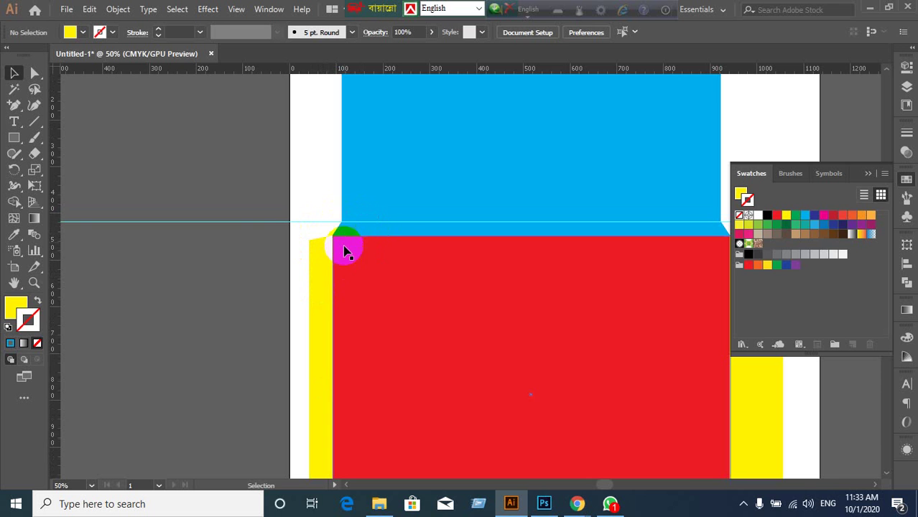
scroll(398, 248, "up", 2)
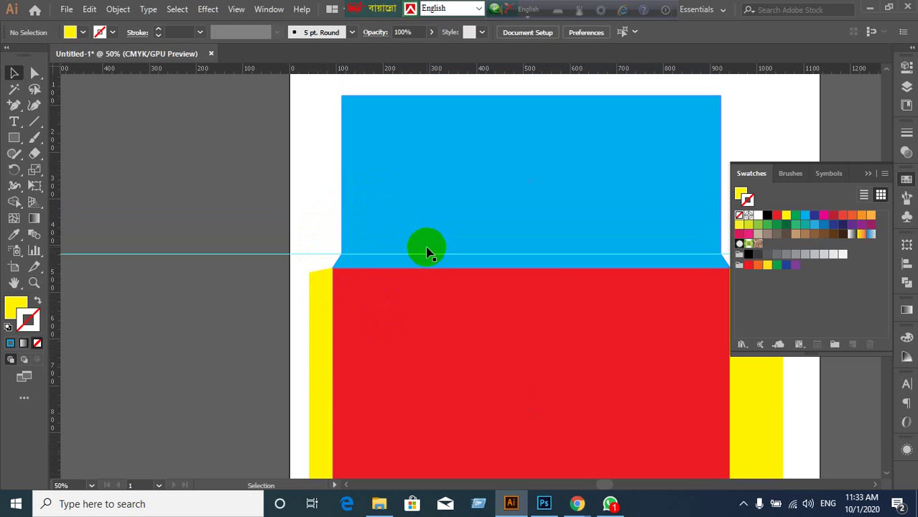
scroll(426, 253, "down", 4)
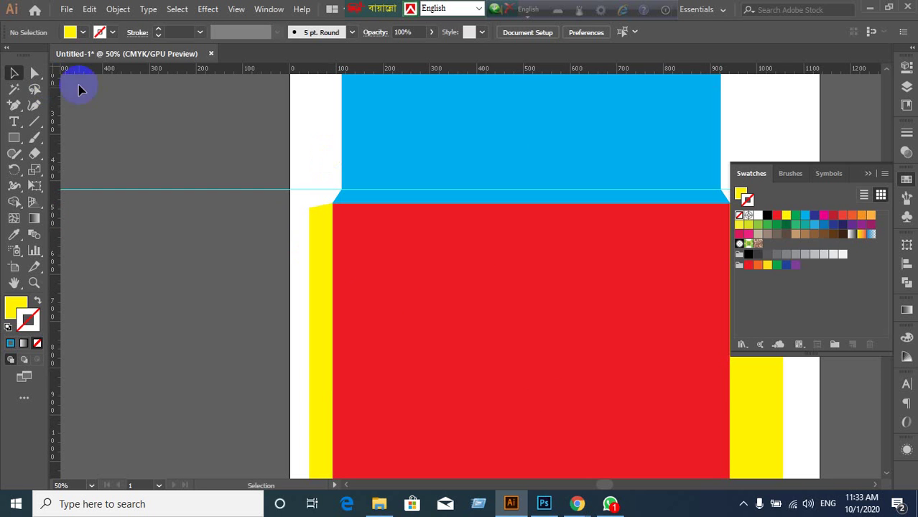
- Convert a 1.75 cm width to pixels in the new document settings, closing them without creating a document
left_click(74, 12)
left_click(67, 9)
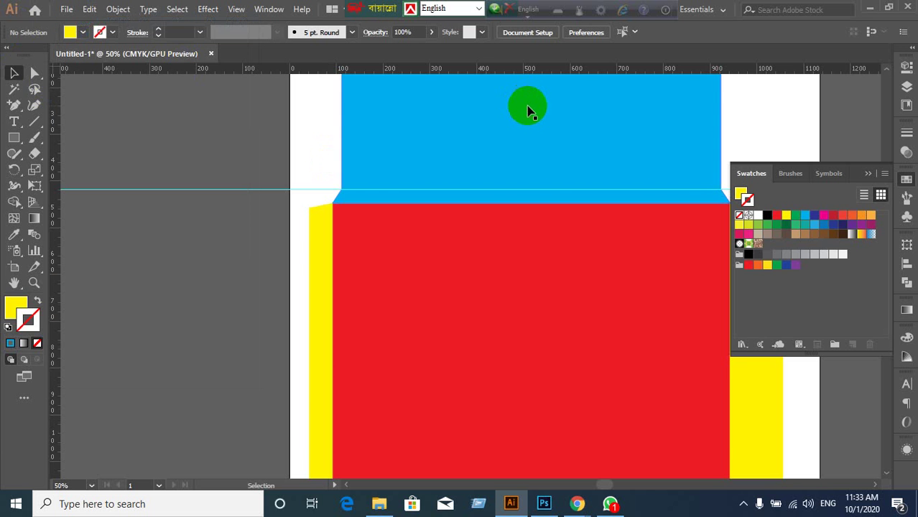
key("ctrl+n")
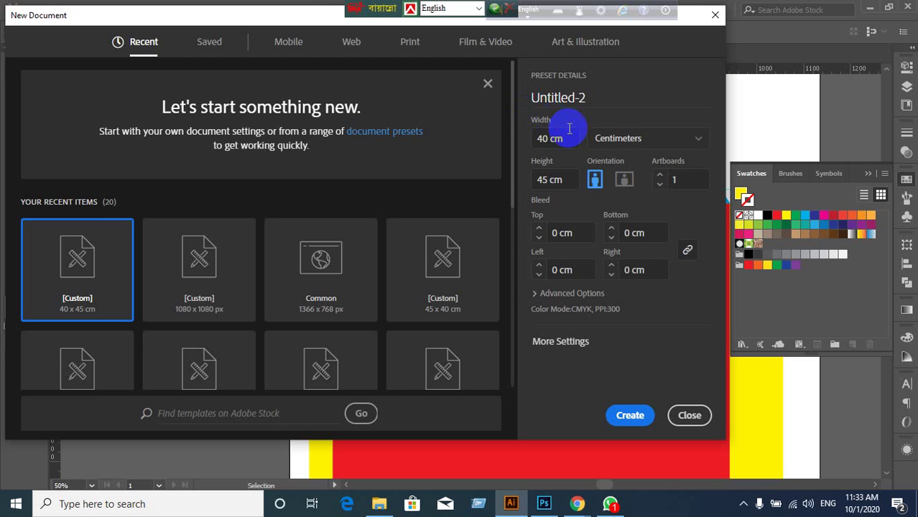
left_click_drag(569, 130, 514, 149)
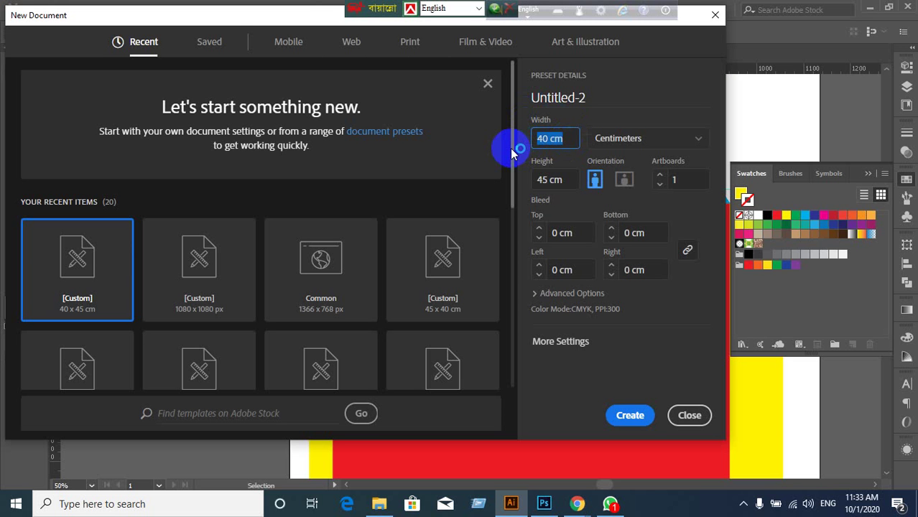
type("1.75")
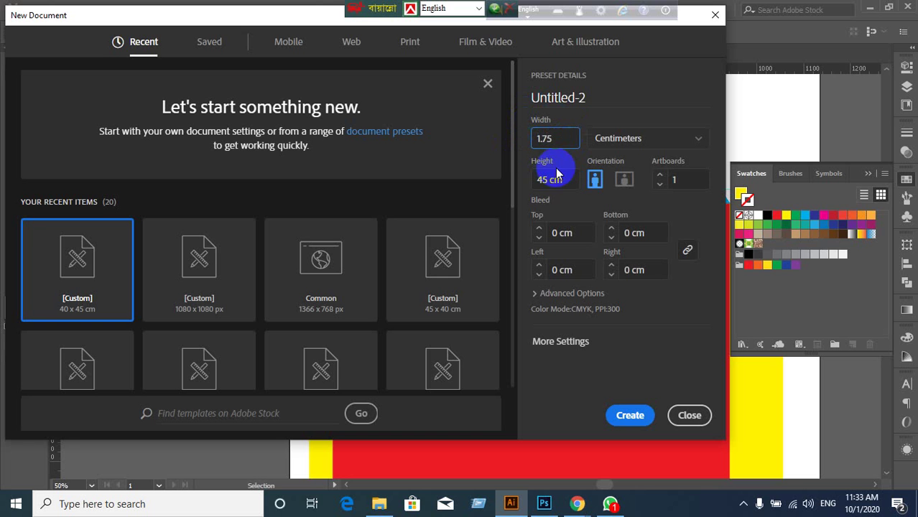
left_click(696, 142)
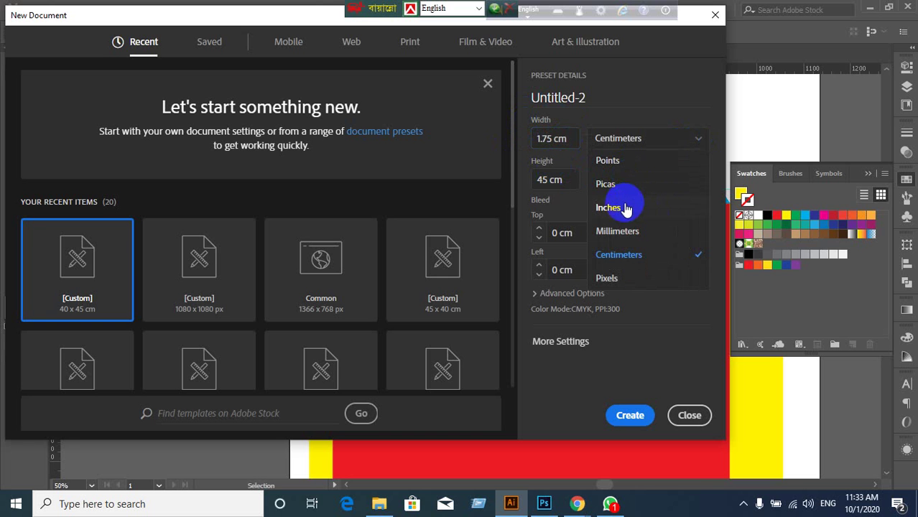
left_click(622, 278)
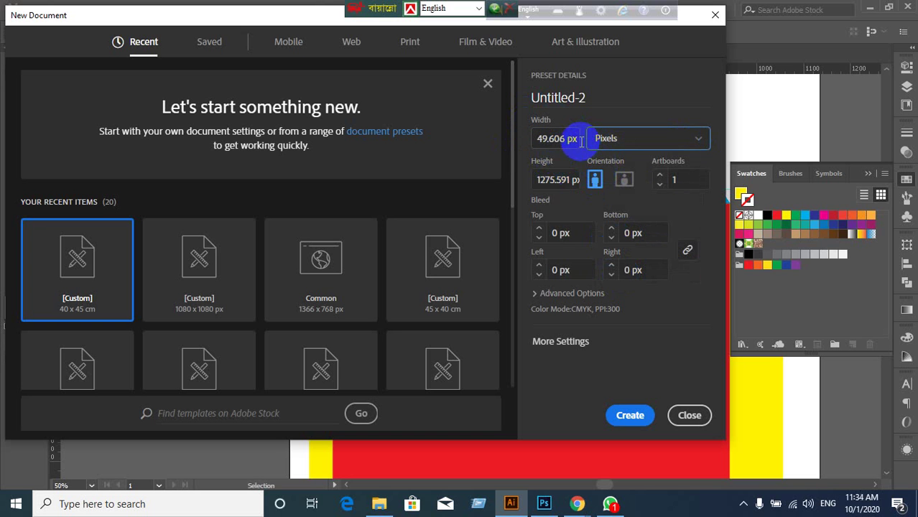
left_click(703, 140)
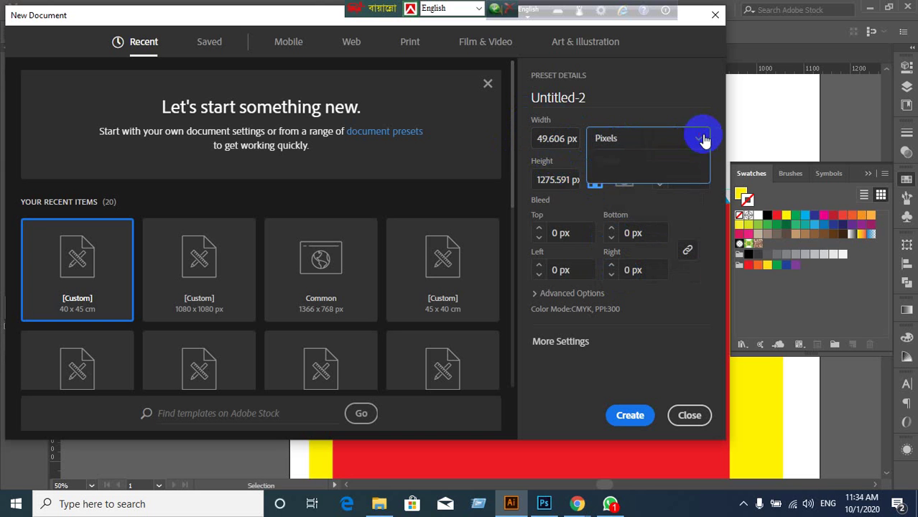
left_click(617, 255)
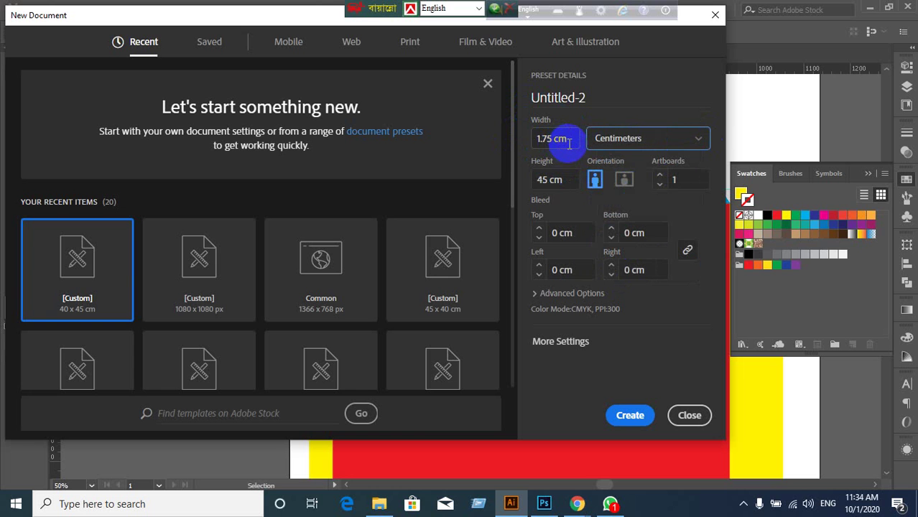
left_click(697, 142)
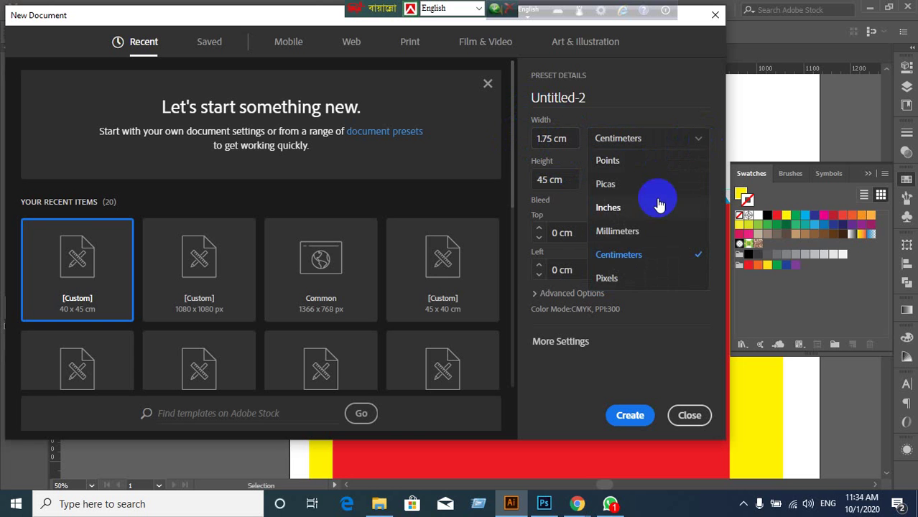
left_click(617, 281)
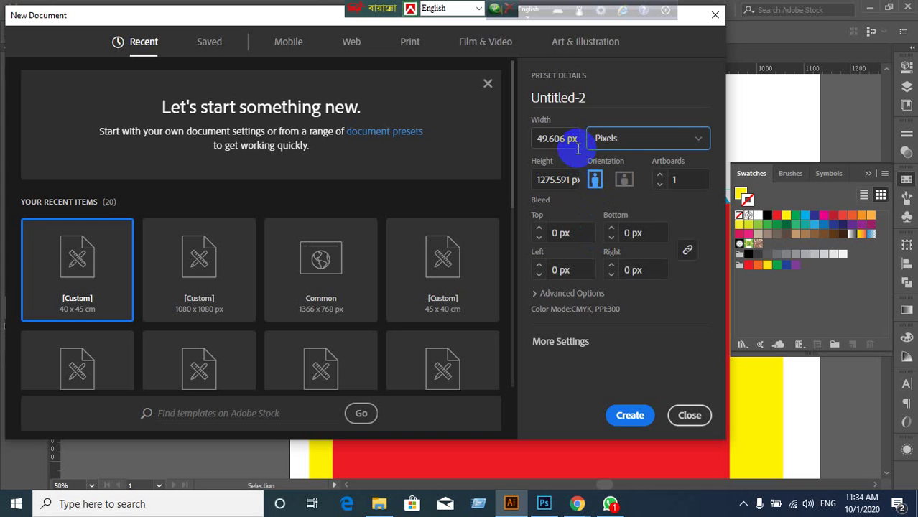
left_click(692, 415)
mouse_move(342, 211)
left_mouse_down()
mouse_move(346, 201)
mouse_move(327, 216)
left_mouse_up()
left_click(314, 241)
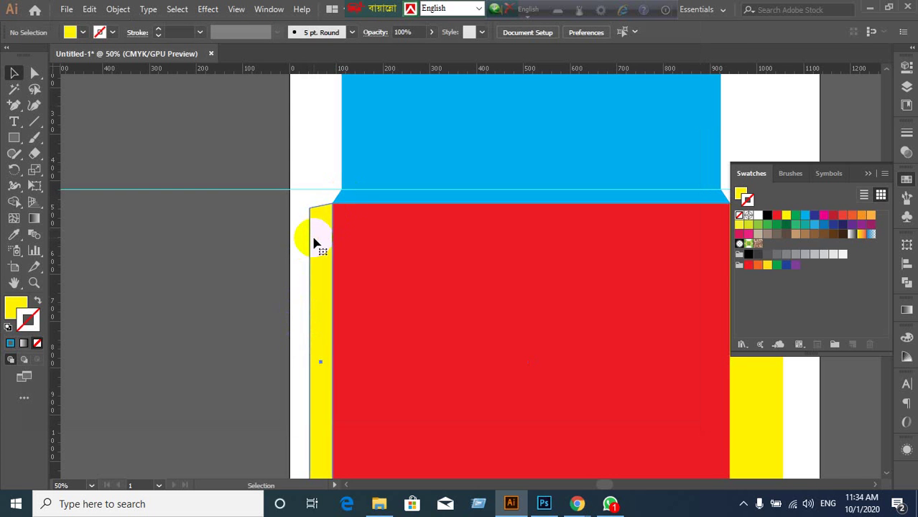
left_click(355, 199)
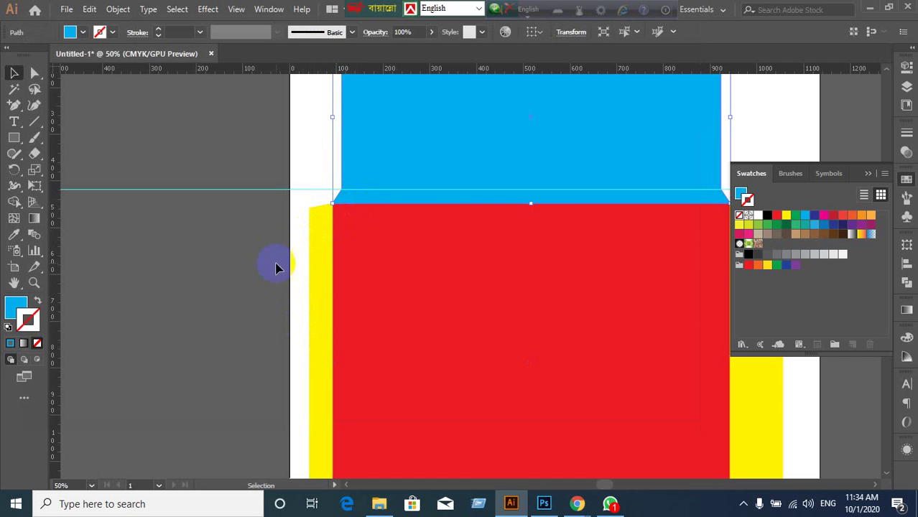
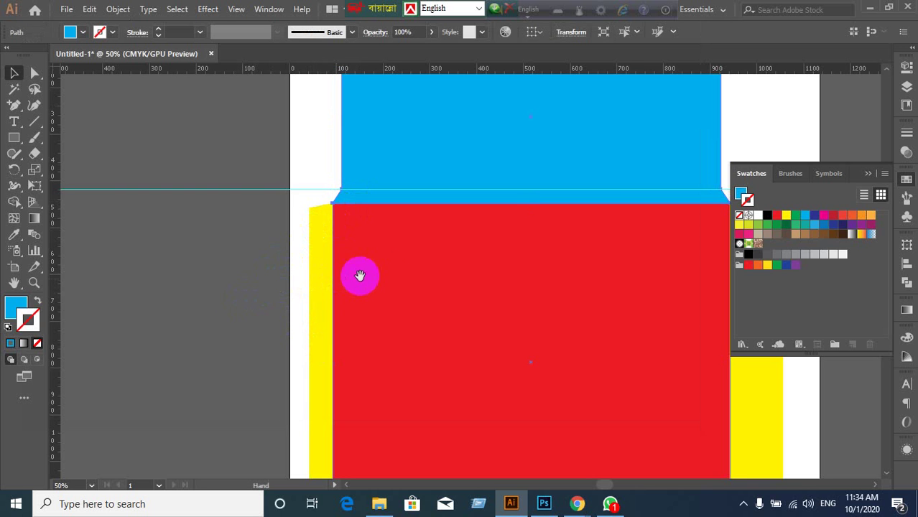
left_click_drag(358, 272, 346, 238)
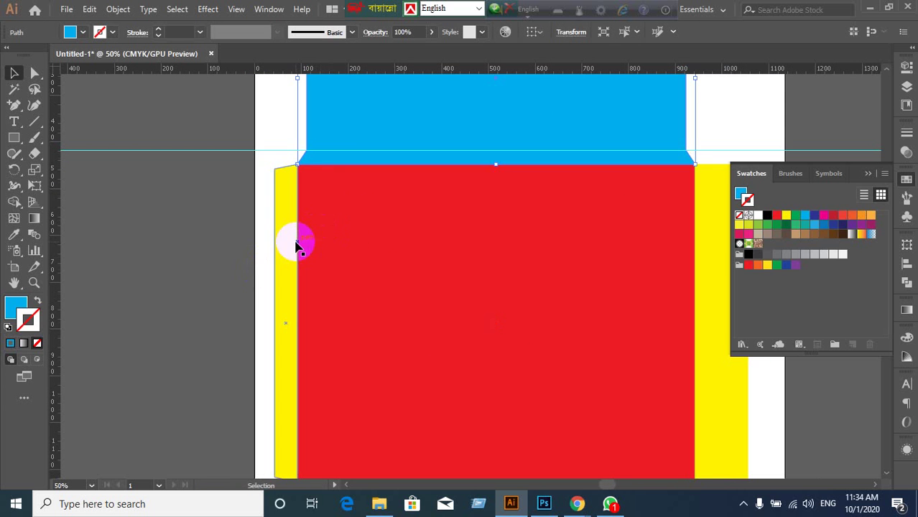
left_click_drag(501, 300, 211, 352)
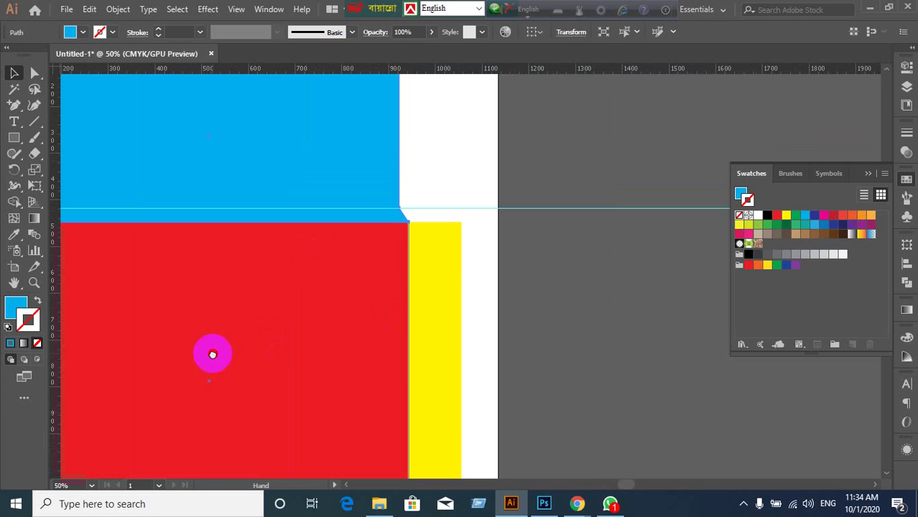
left_click(443, 310)
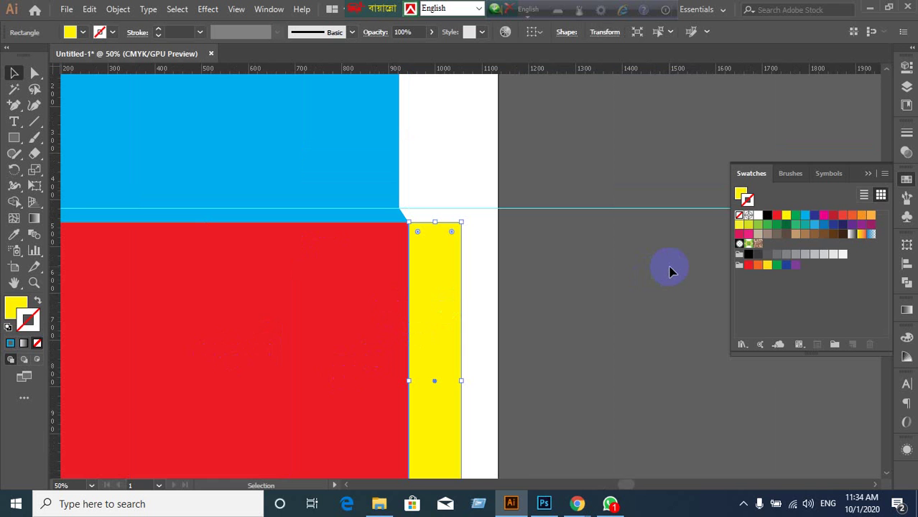
- Select the two horizontal guides beside the artboard and delete them, leaving nothing selected
scroll(665, 266, "down", 2)
left_click_drag(642, 353, 549, 287)
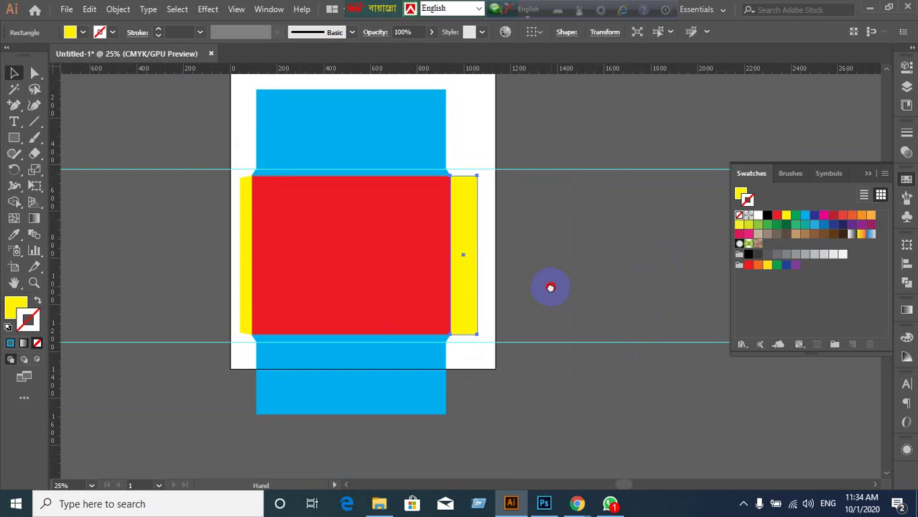
left_click(549, 292)
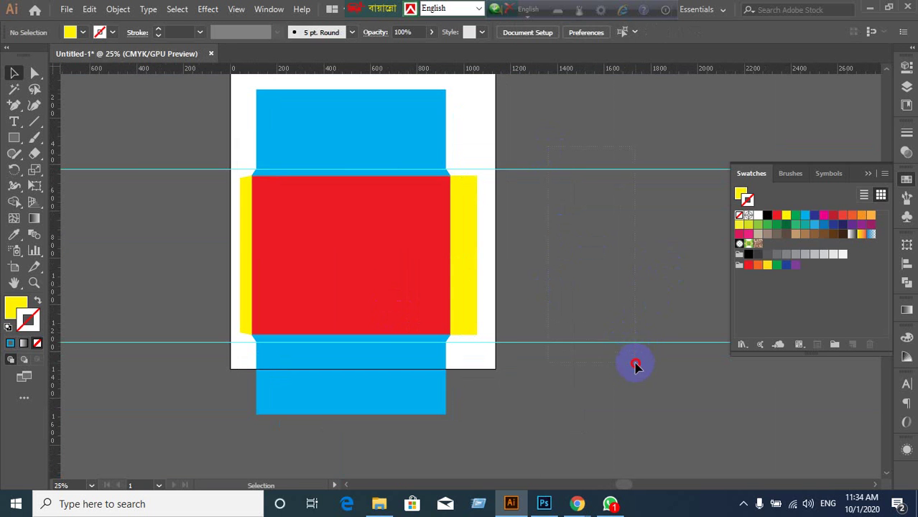
left_click_drag(636, 365, 636, 368)
left_click(637, 400)
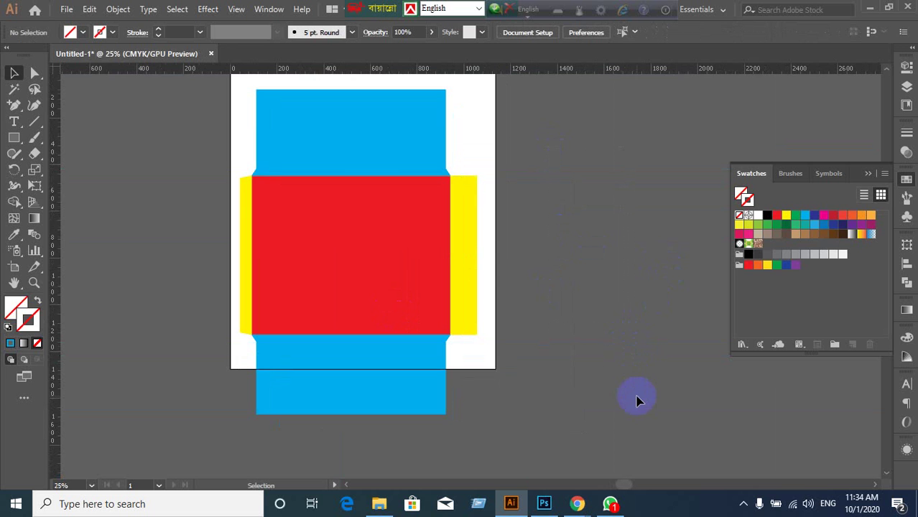
- Try rounding all four corners of the right yellow panel, and undo the rounding
scroll(504, 284, "up", 2)
scroll(504, 287, "down", 1)
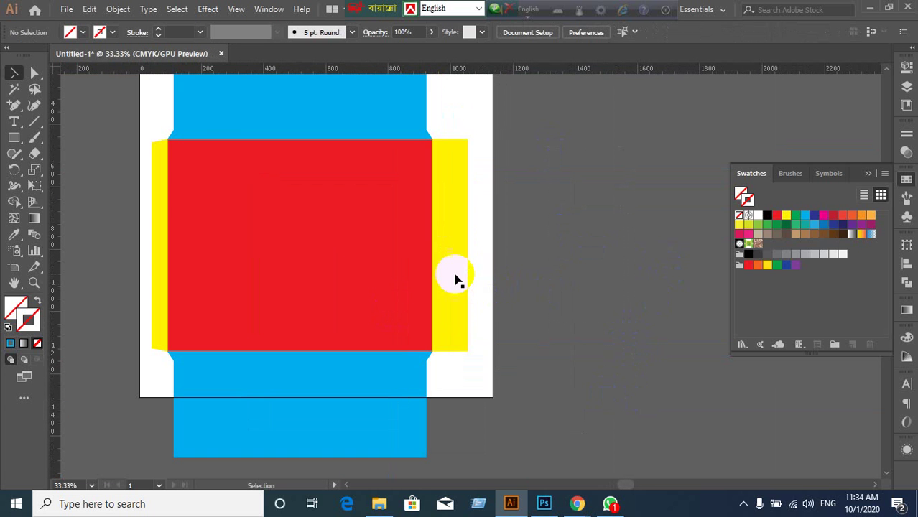
left_click(453, 280)
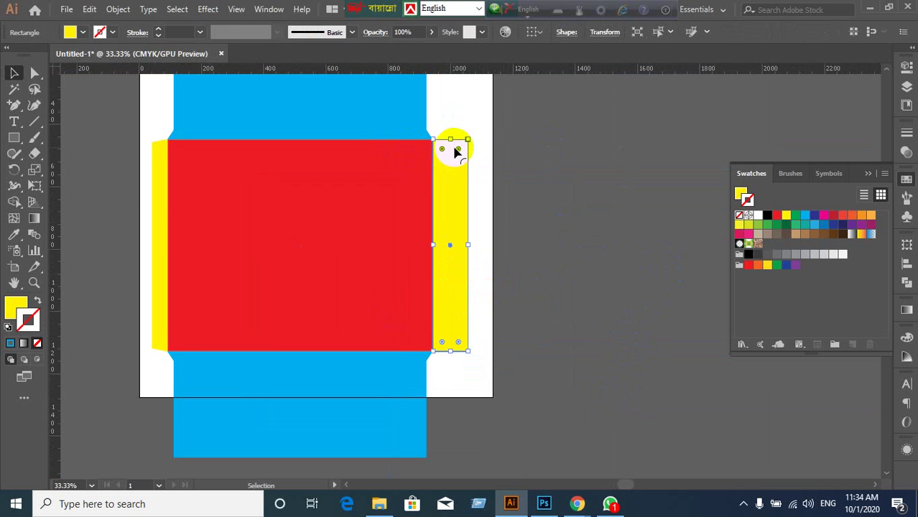
left_click_drag(458, 151, 544, 248)
key("ctrl+z")
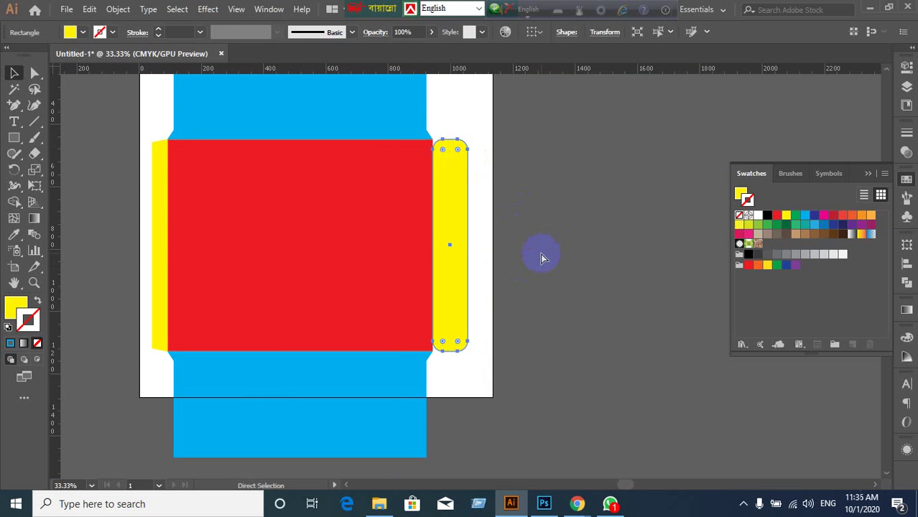
left_click(485, 174)
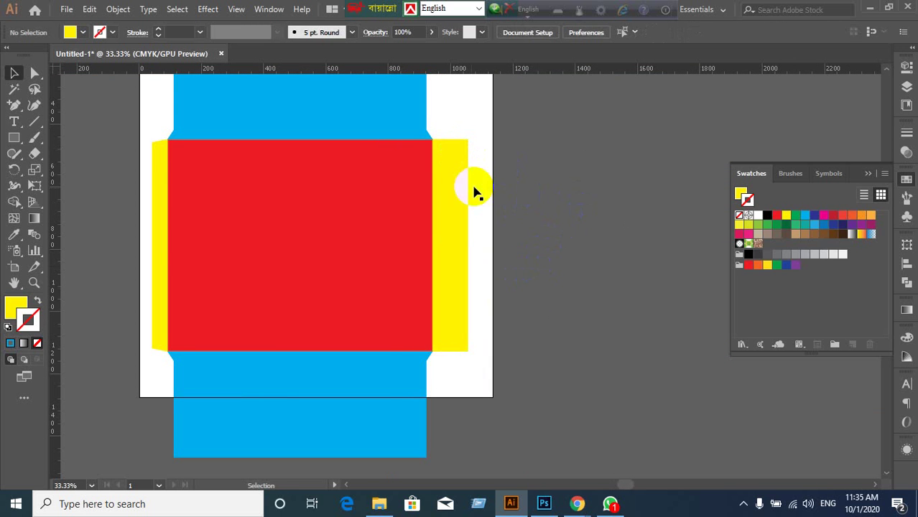
- Try rounding only the two outer corners of the right yellow panel, and undo the rounding
left_click(460, 153)
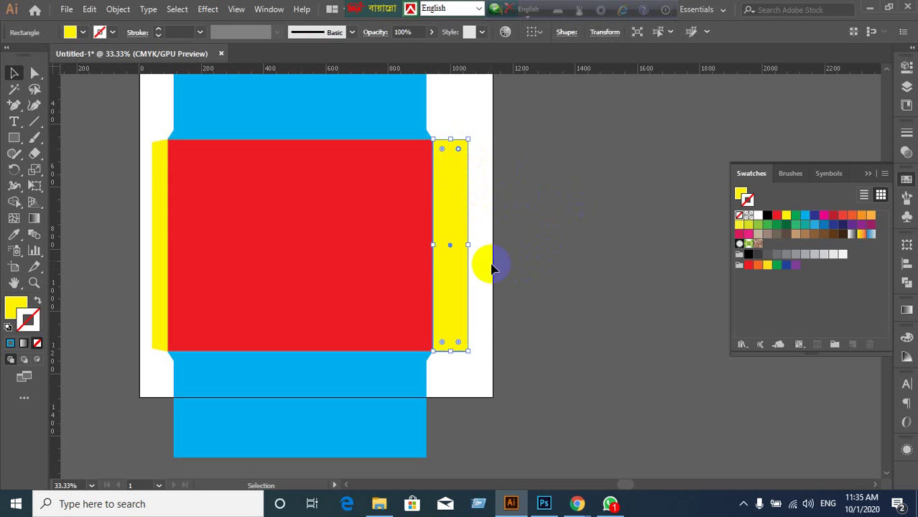
left_click(459, 343)
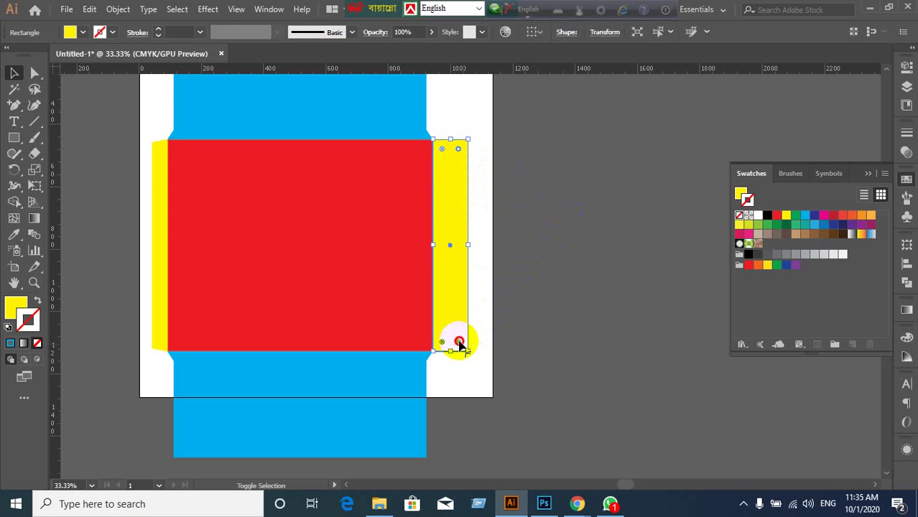
left_click(460, 150)
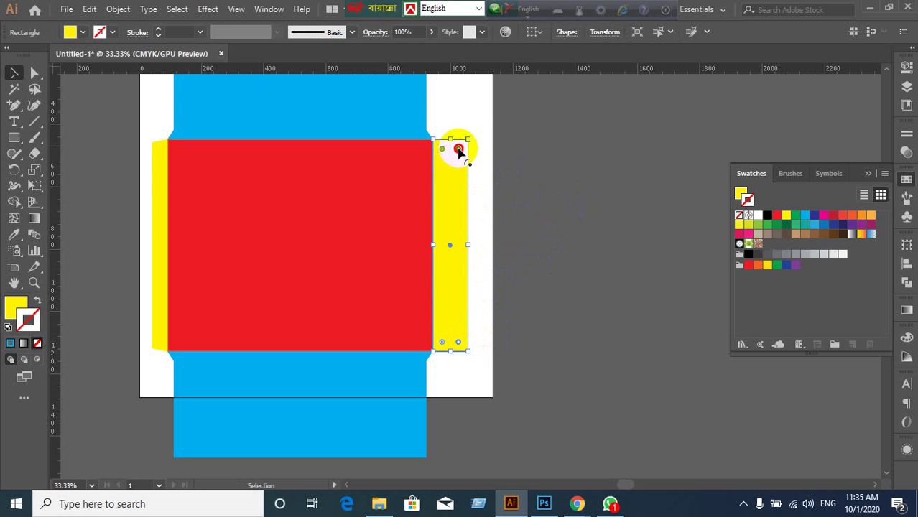
left_click_drag(458, 151, 455, 164)
left_click(543, 209)
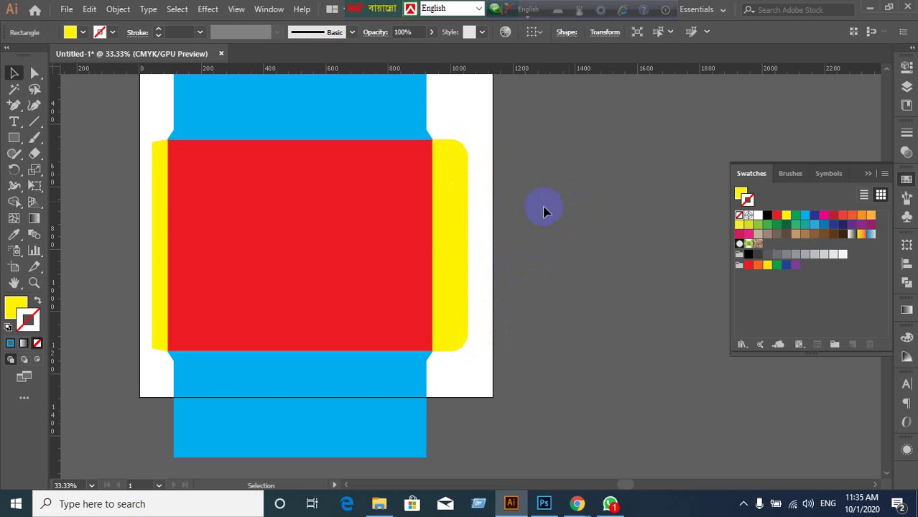
key("ctrl+z")
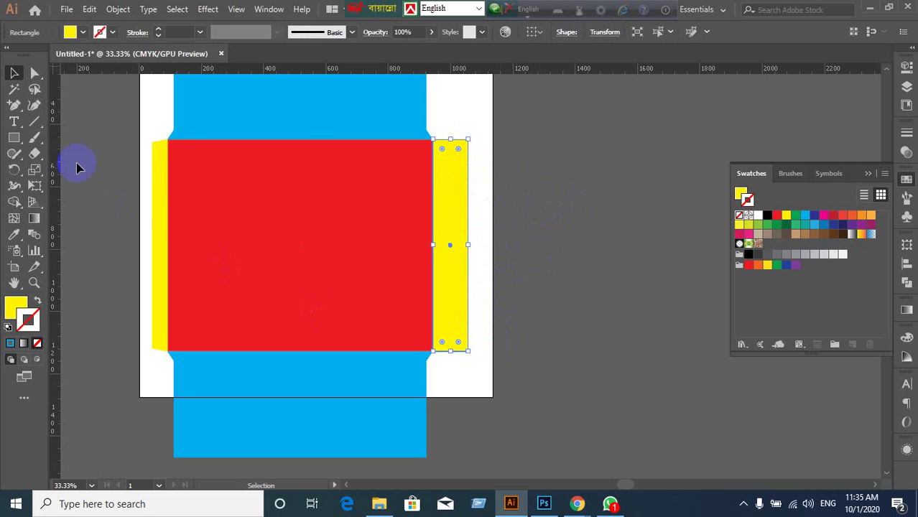
- Add an anchor point at the middle of the right yellow panel's outer edge
left_click(16, 108)
left_click(76, 122)
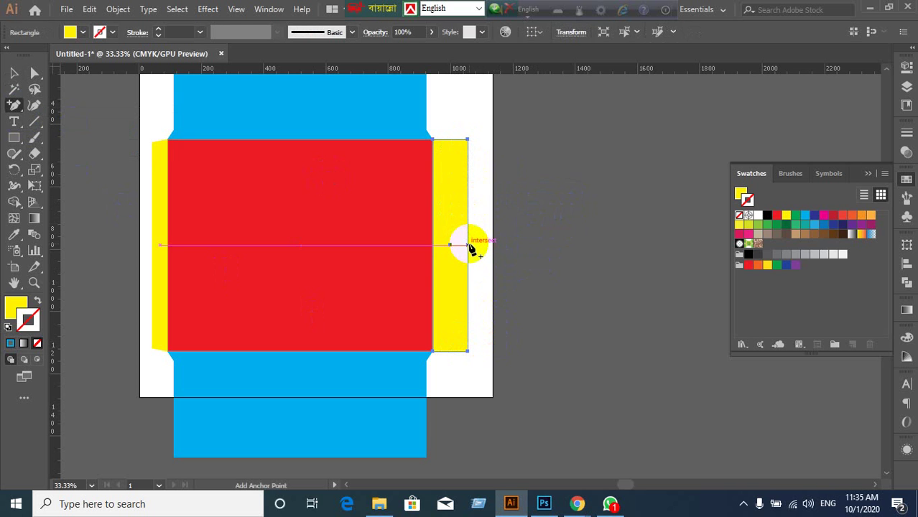
left_click(469, 245)
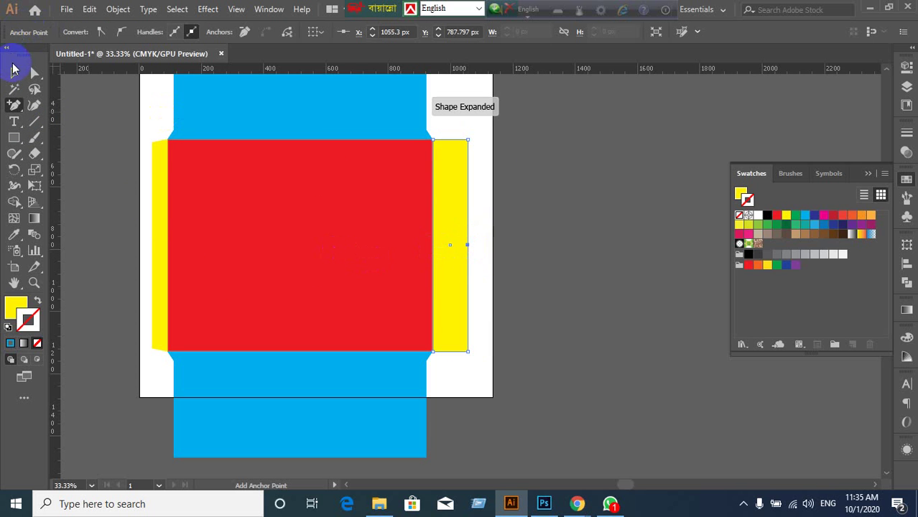
- Delete the right yellow panel's top and bottom outer anchor points to form a triangular flap
left_click(16, 105)
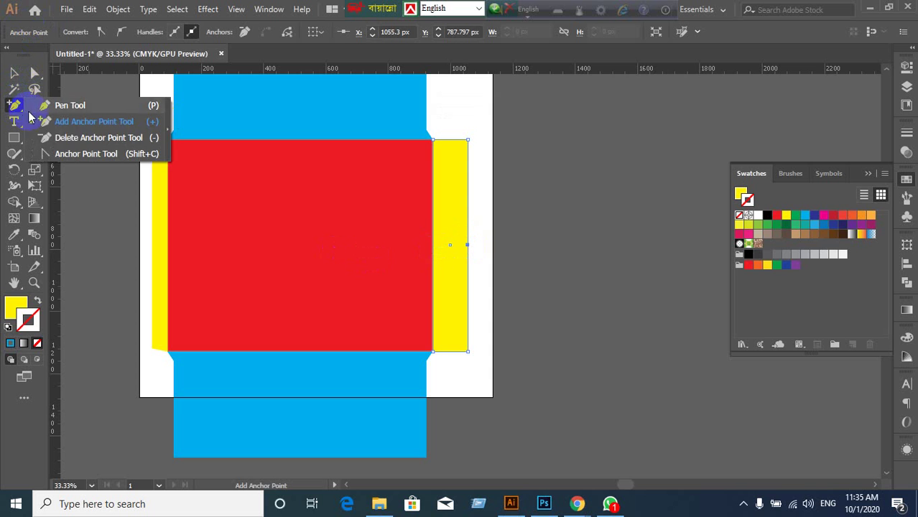
left_click(58, 137)
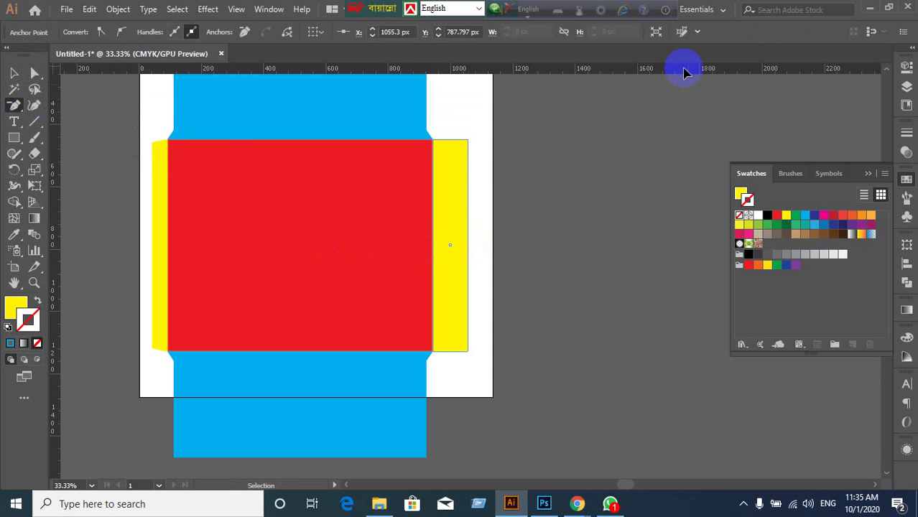
left_click(467, 147)
left_click(586, 269)
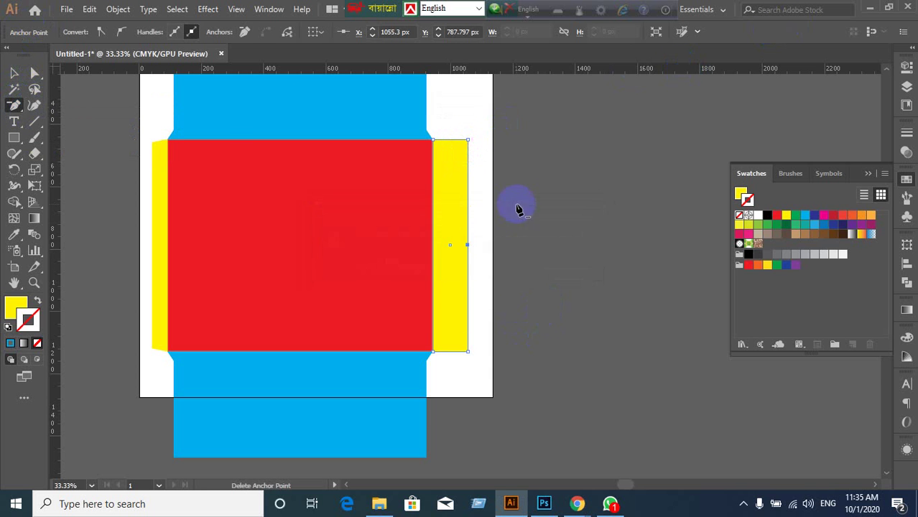
left_click(468, 140)
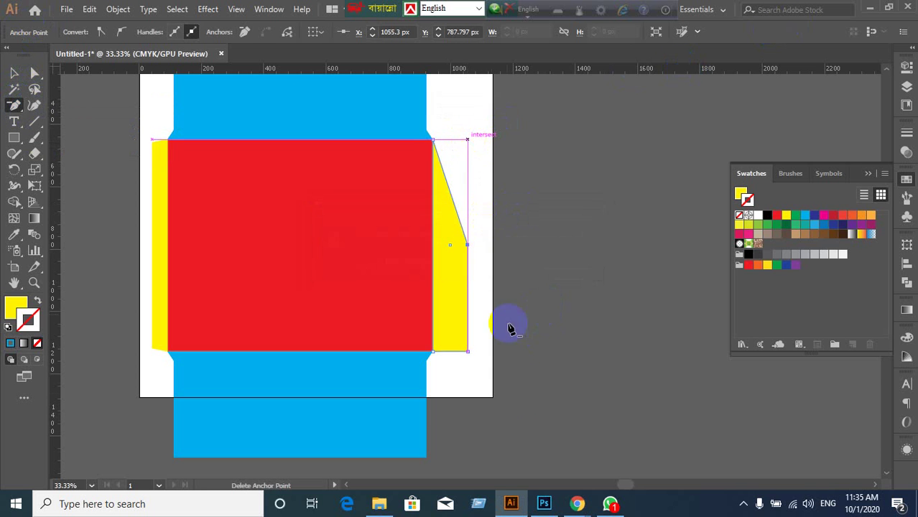
left_click(468, 351)
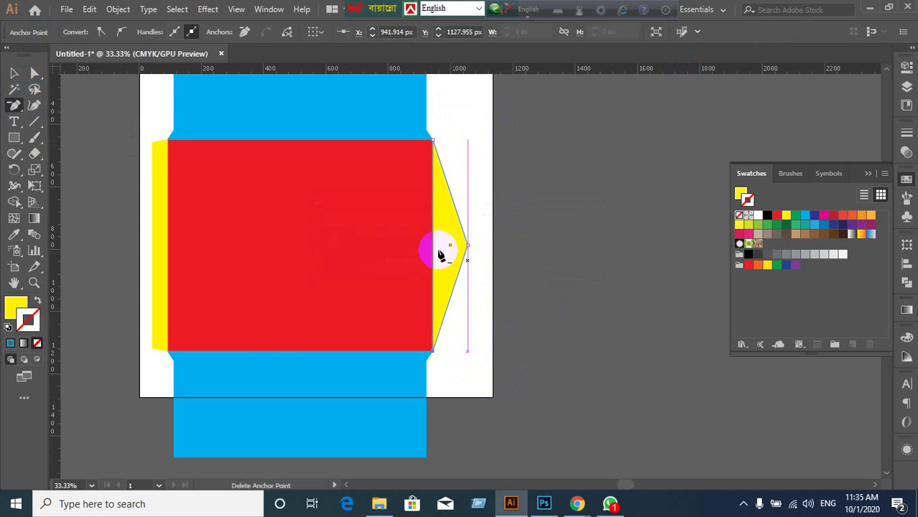
- Convert the right yellow flap's outer tip into a smooth point with the Anchor Point tool, giving the flap a curved outer edge
left_click_drag(16, 111, 60, 158)
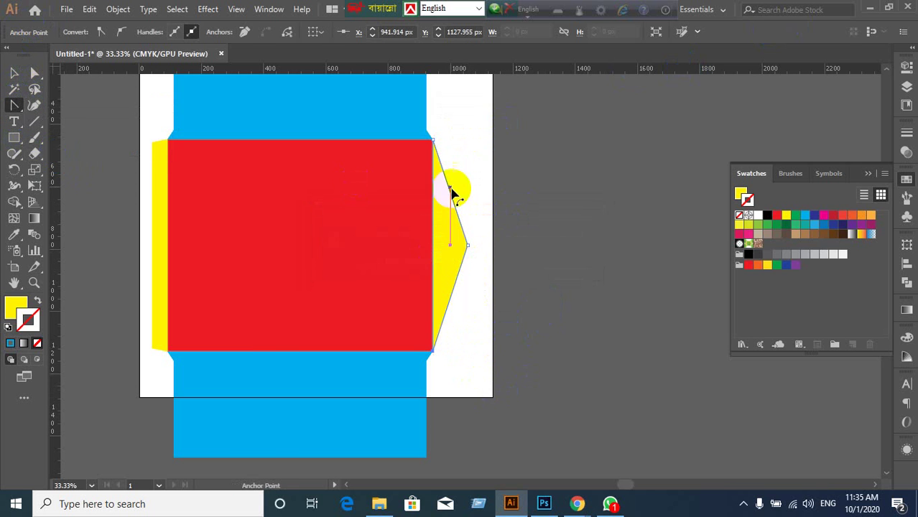
left_click_drag(467, 247, 472, 369)
left_click(311, 293)
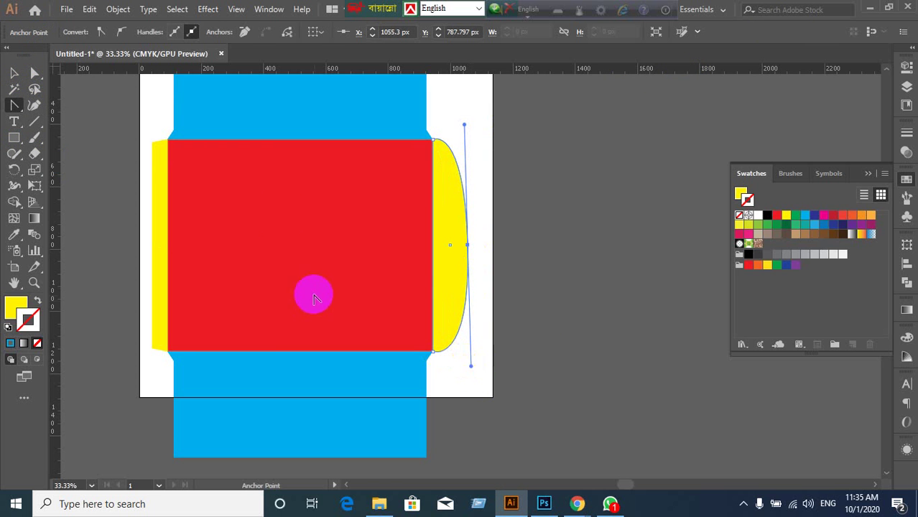
left_click(14, 74)
- Undo the curved tip and the removal of the right yellow panel's outer corner points
key("ctrl+z")
key("ctrl+z")
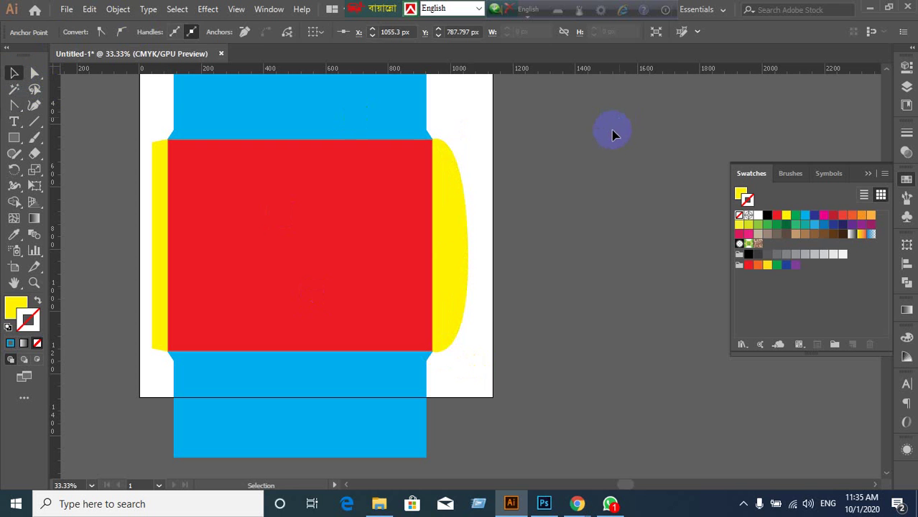
key("ctrl+z")
key("ctrl+z")
key("ctrl+z")
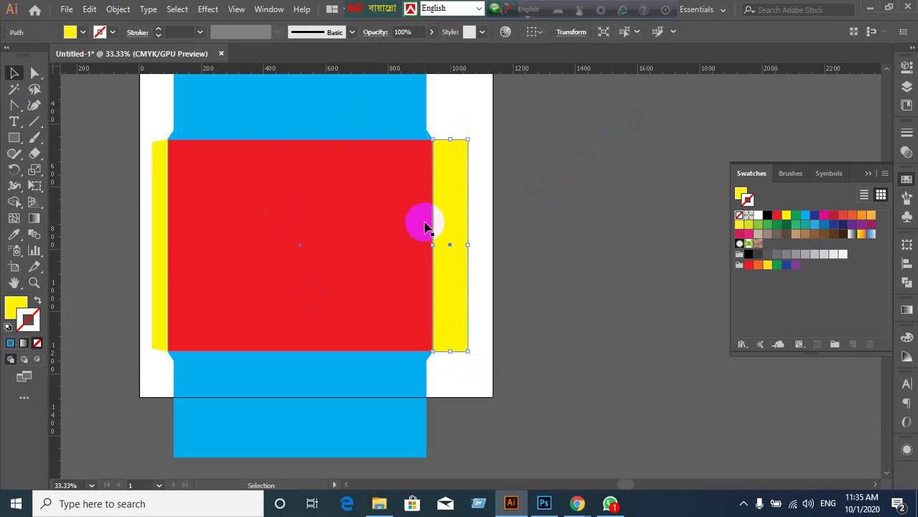
- Undo the anchor point added at the middle of the right yellow panel's outer edge
left_click(608, 190)
left_click(452, 232)
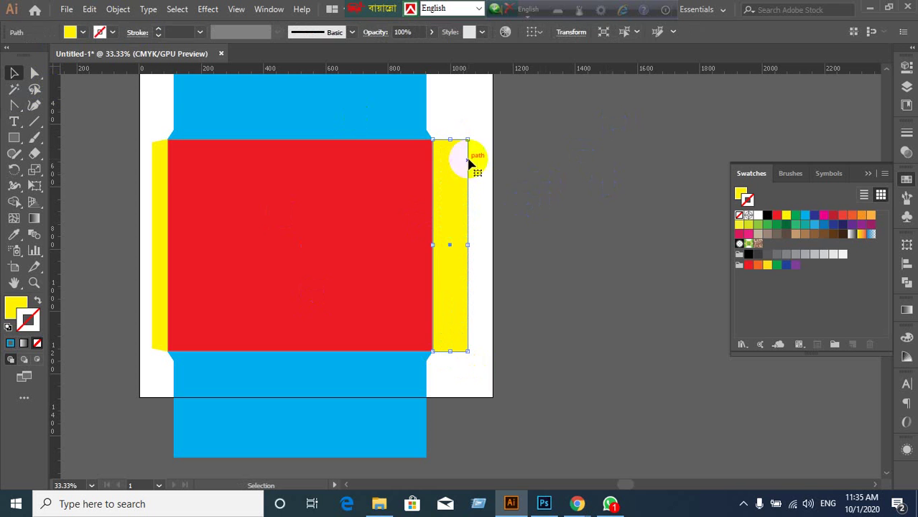
left_click_drag(442, 127, 554, 216)
left_click(554, 216)
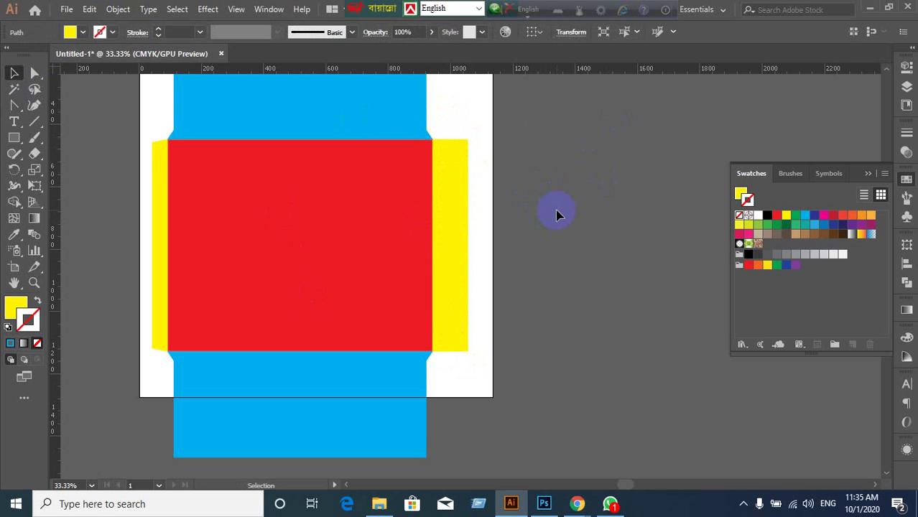
key("a")
left_click_drag(478, 111, 440, 150)
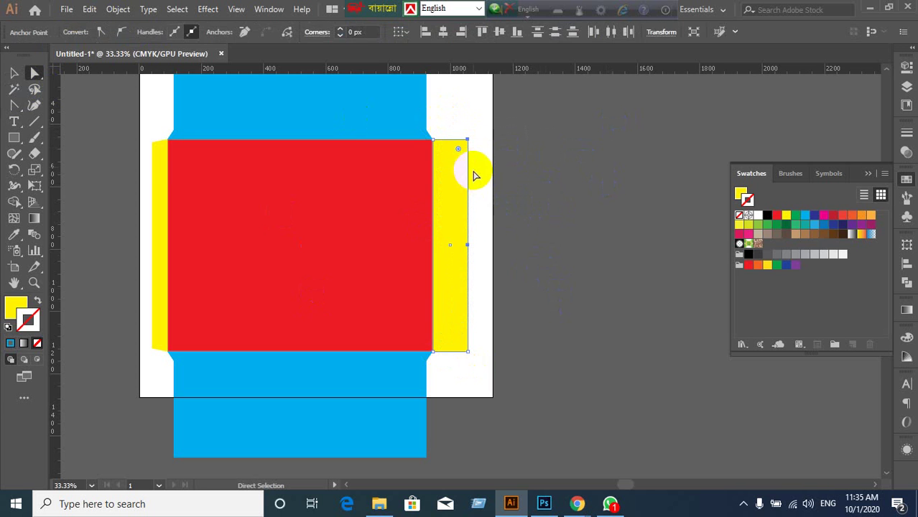
left_click(568, 268)
key("ctrl+a")
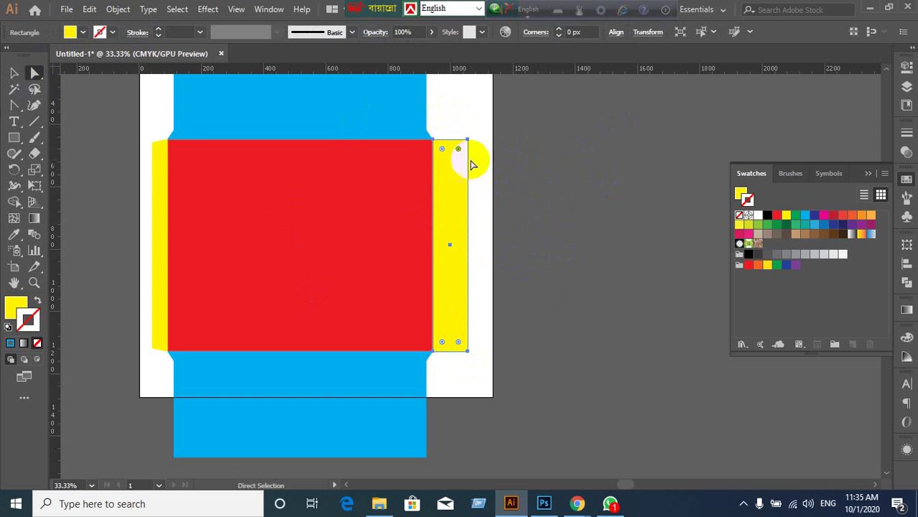
left_click(529, 169)
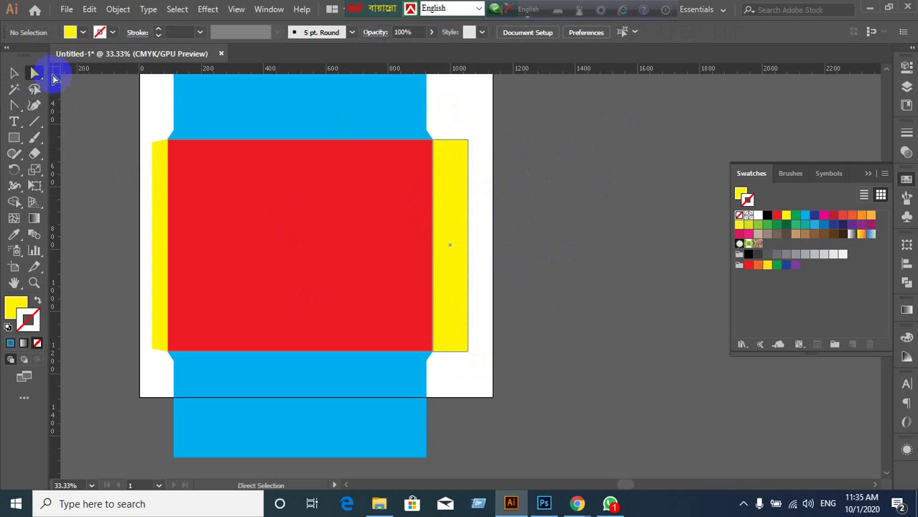
- Round only the two outer corners of the right yellow panel to a radius of about 71 px
left_click(16, 73)
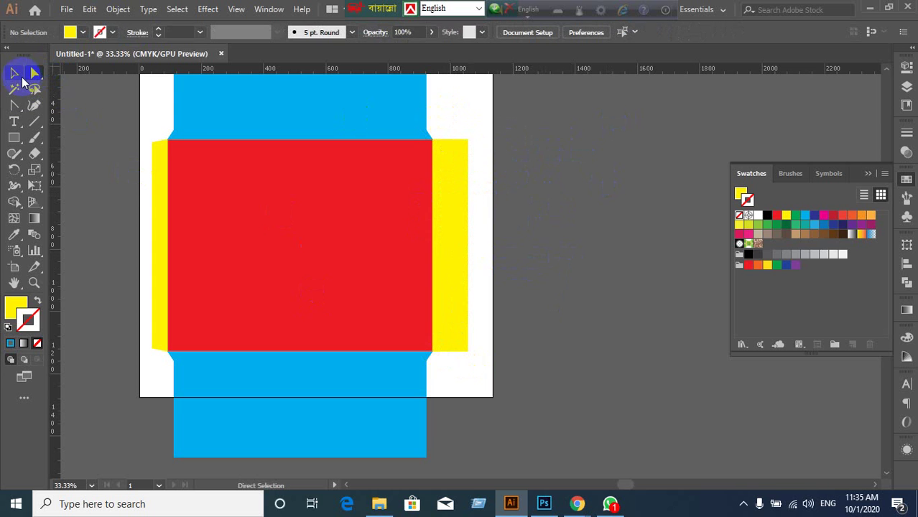
left_click(447, 221)
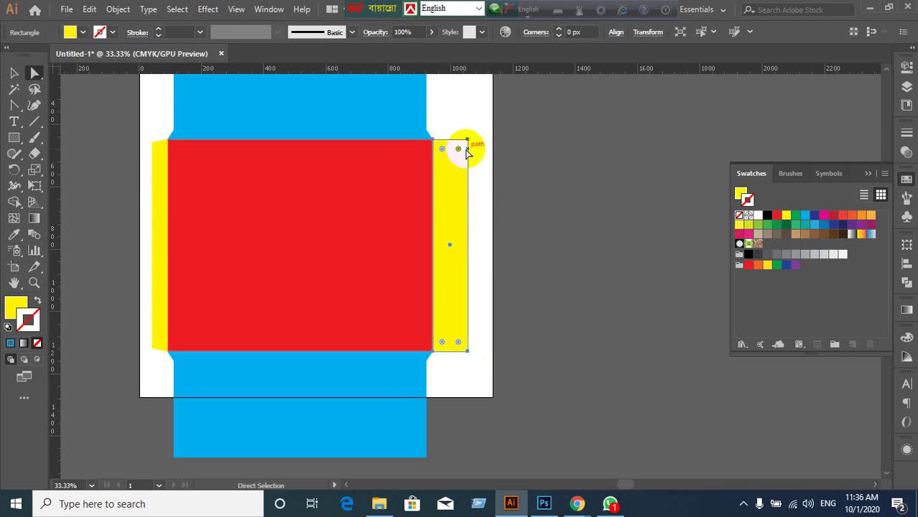
key("a")
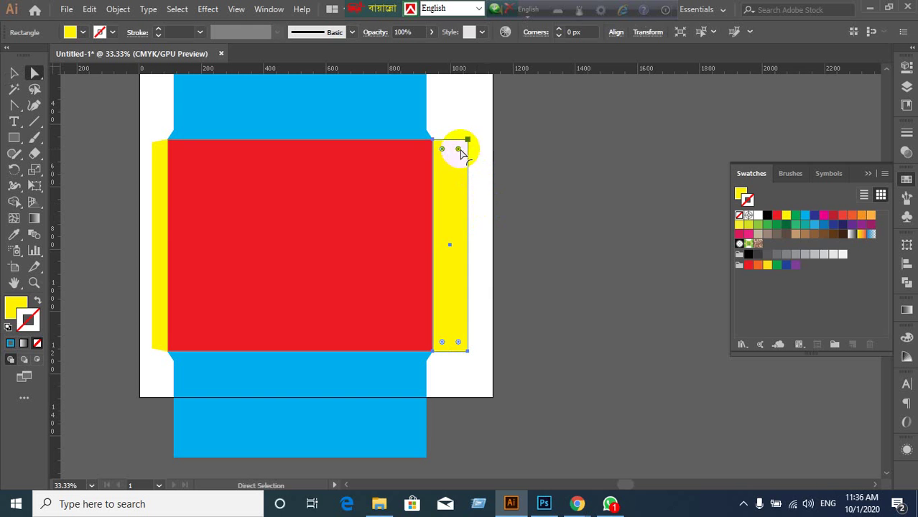
left_click(462, 347)
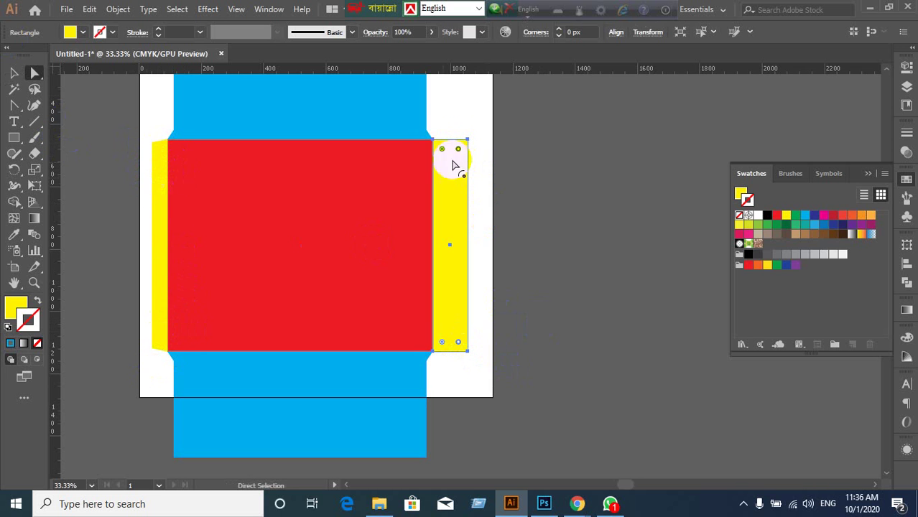
left_click(467, 141)
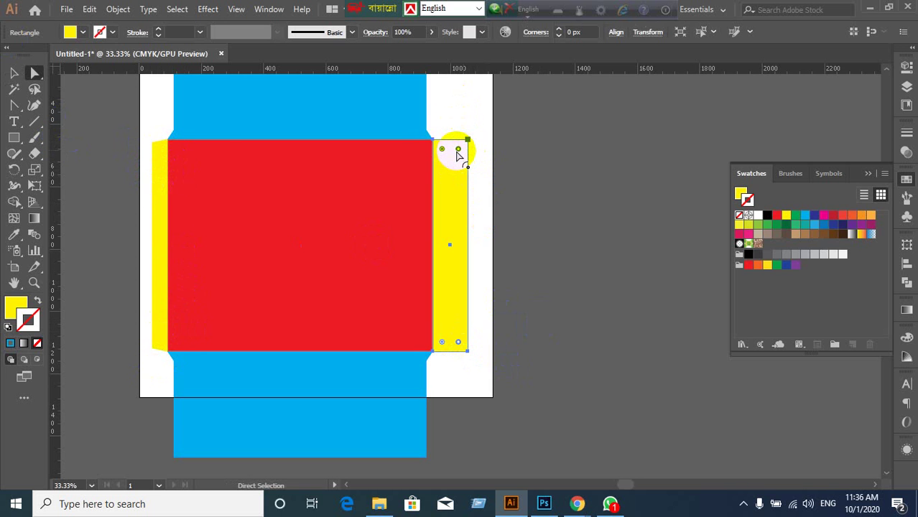
left_click_drag(457, 152, 457, 175)
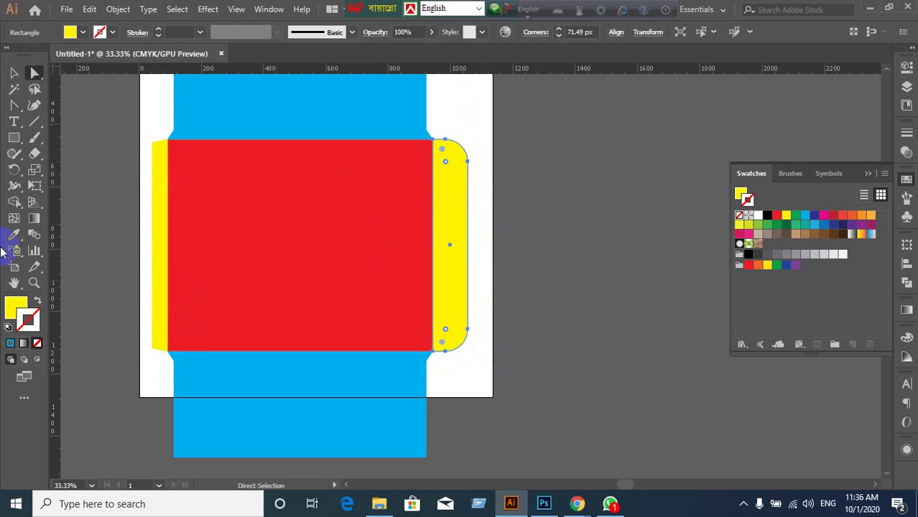
left_click(14, 73)
left_click(613, 191)
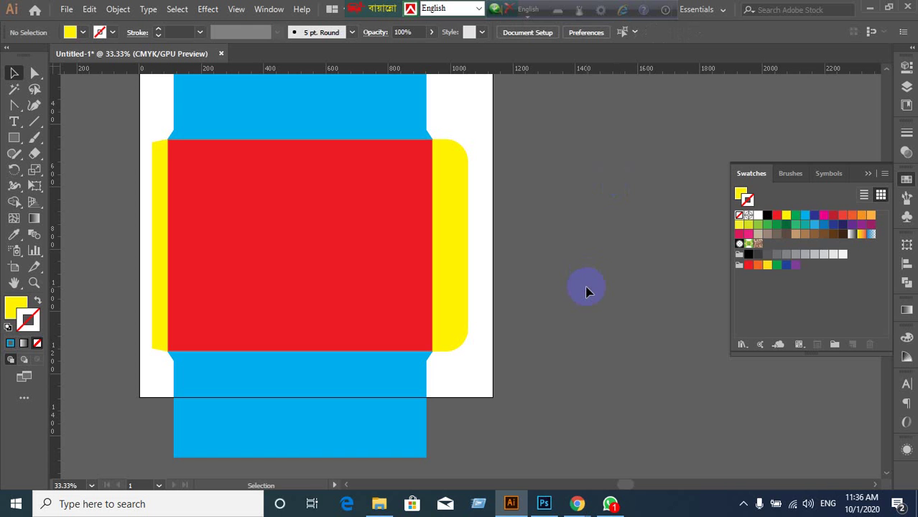
- Group all the red, cyan and yellow envelope panels
scroll(562, 286, "down", 2)
scroll(507, 359, "up", 1)
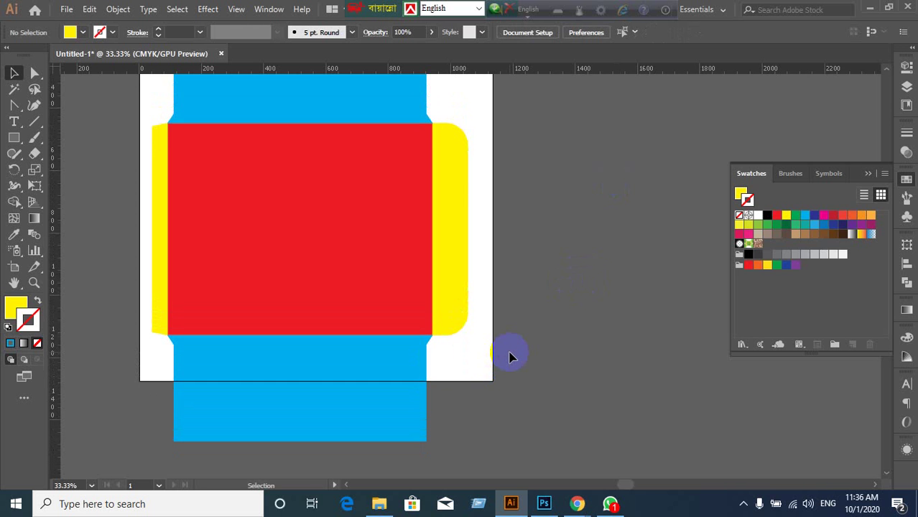
left_click(390, 297)
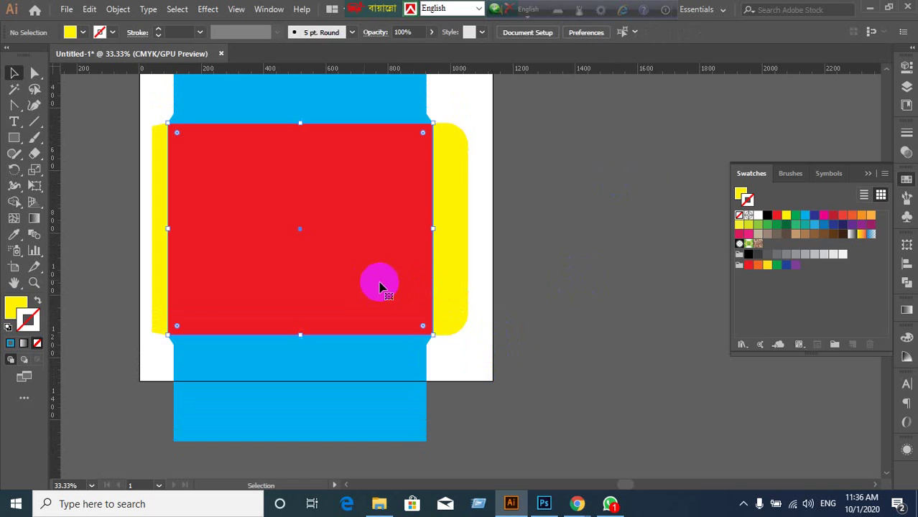
left_click(578, 316)
scroll(578, 310, "down", 2, "alt")
scroll(578, 308, "up", 1, "alt")
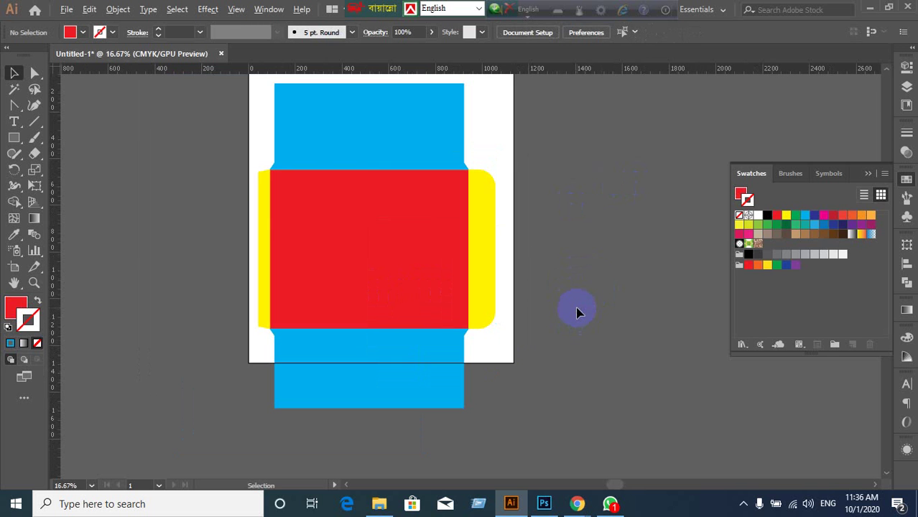
left_click_drag(201, 113, 617, 442)
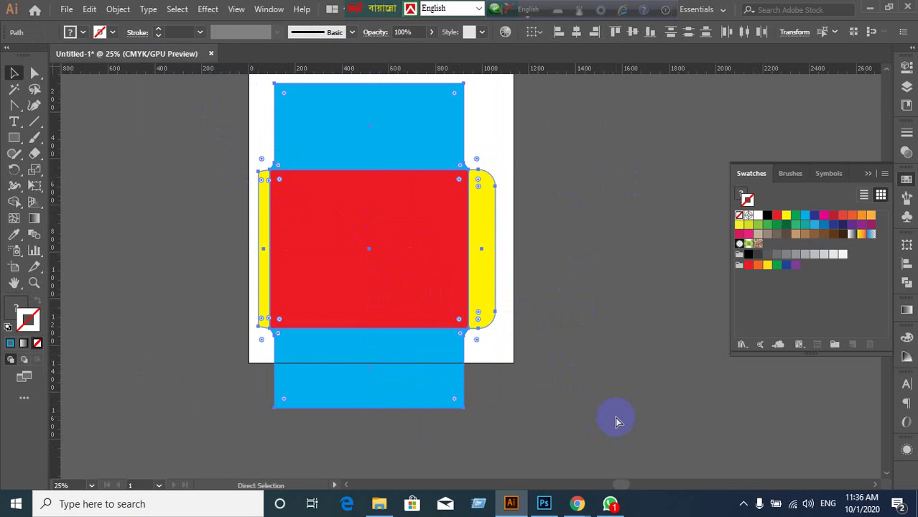
key("ctrl+g")
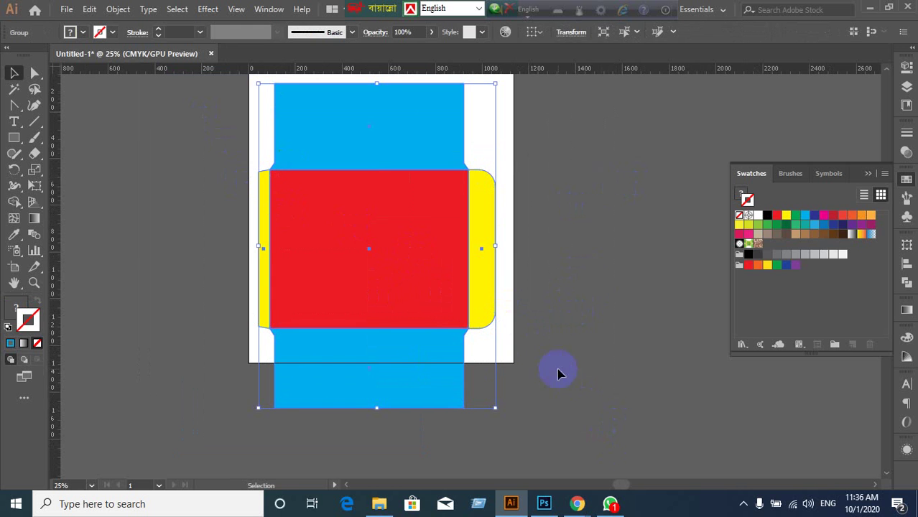
- Fit the artboard to the bounds of the grouped envelope artwork
left_click(13, 268)
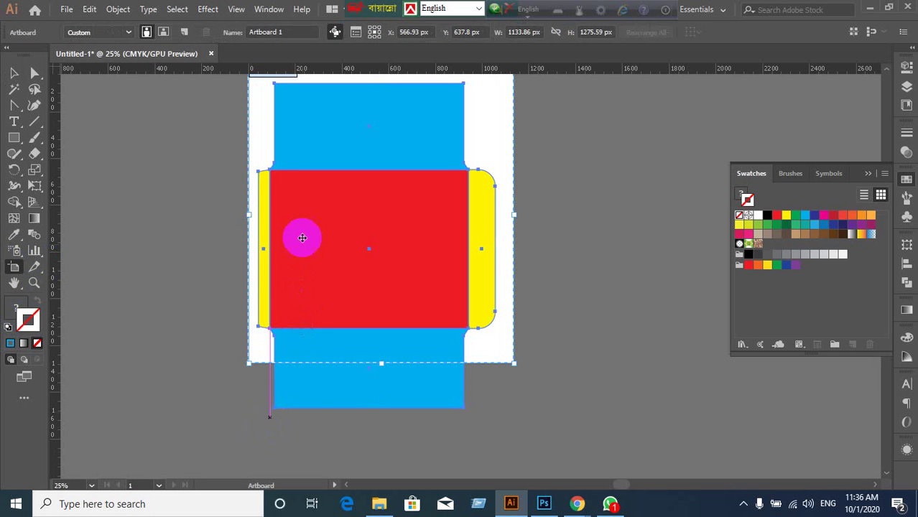
left_click(324, 198)
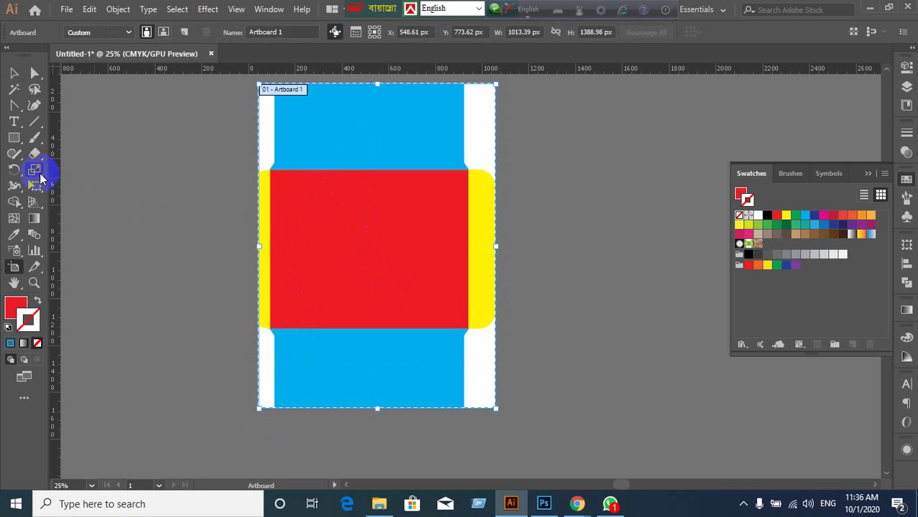
left_click(14, 76)
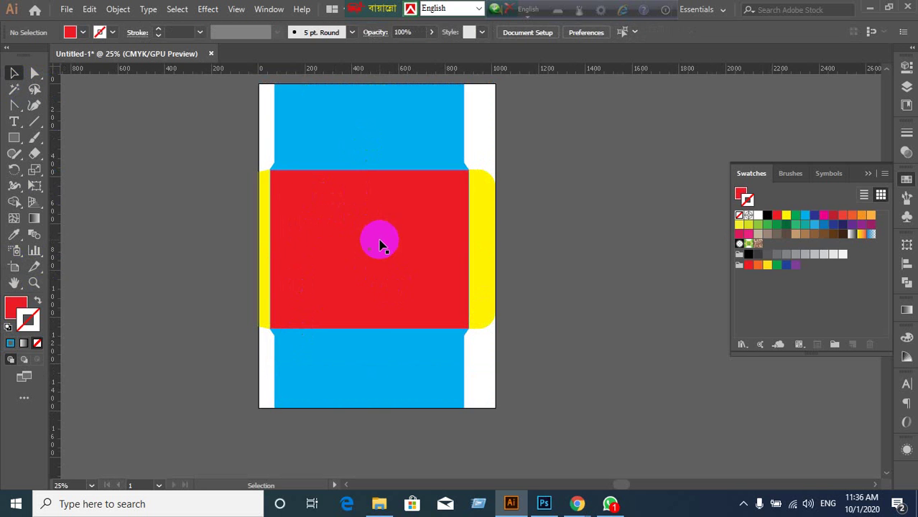
- Ungroup the envelope artwork into its separate panels
right_click(374, 221)
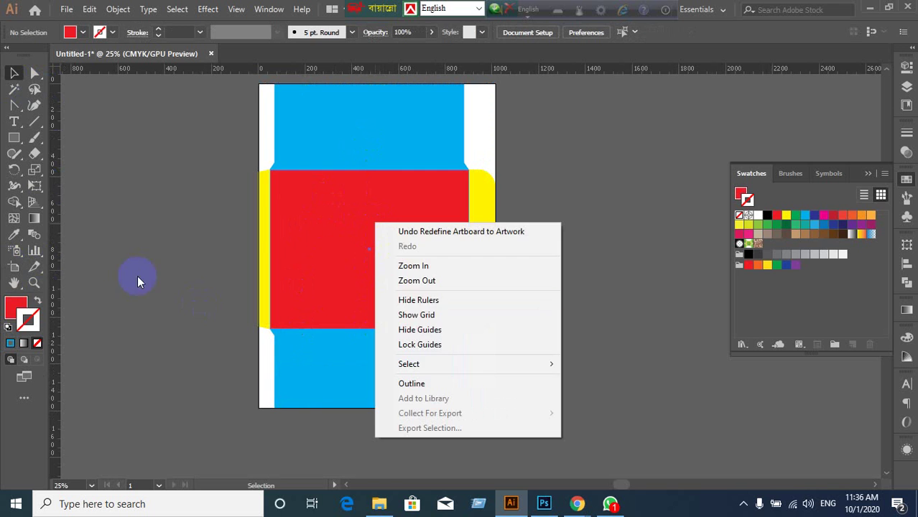
left_click(137, 275)
left_click(451, 238)
right_click(373, 230)
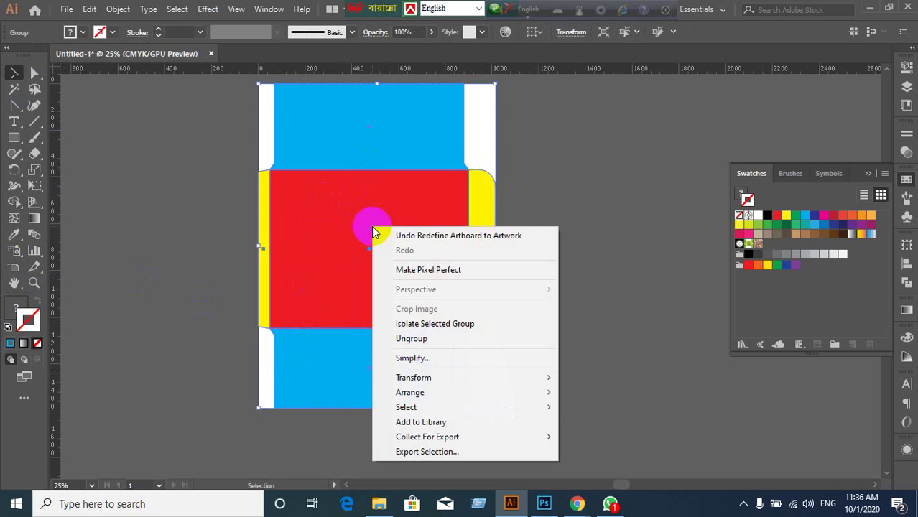
left_click(420, 345)
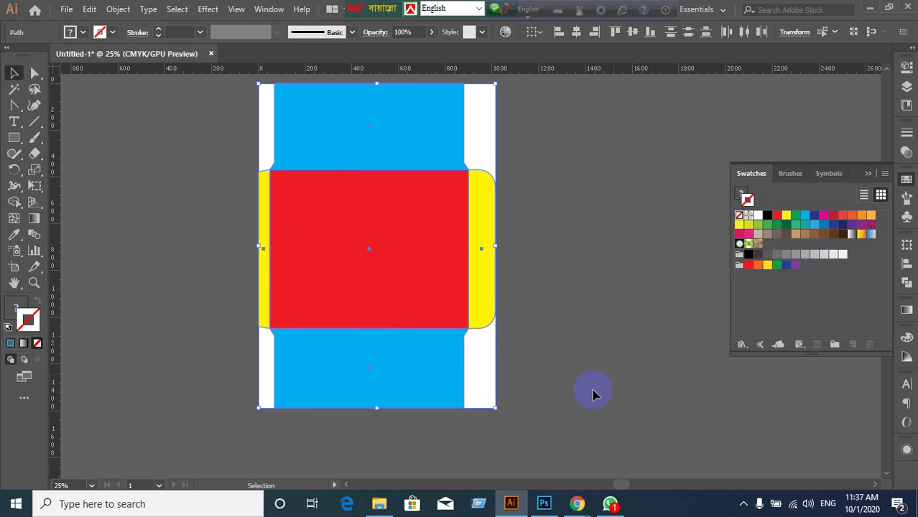
- Switch to the Google Meet call in Chrome, admit the waiting participant, and return to Illustrator
left_click(578, 500)
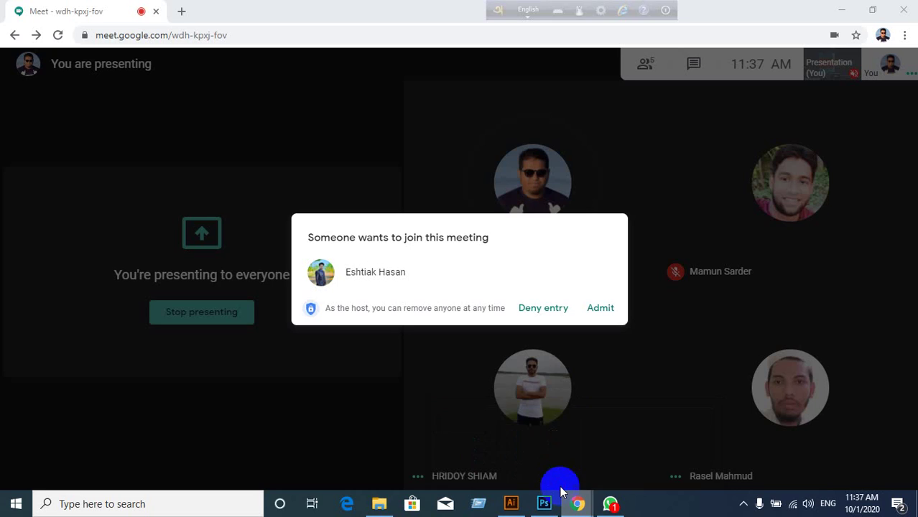
left_click(598, 308)
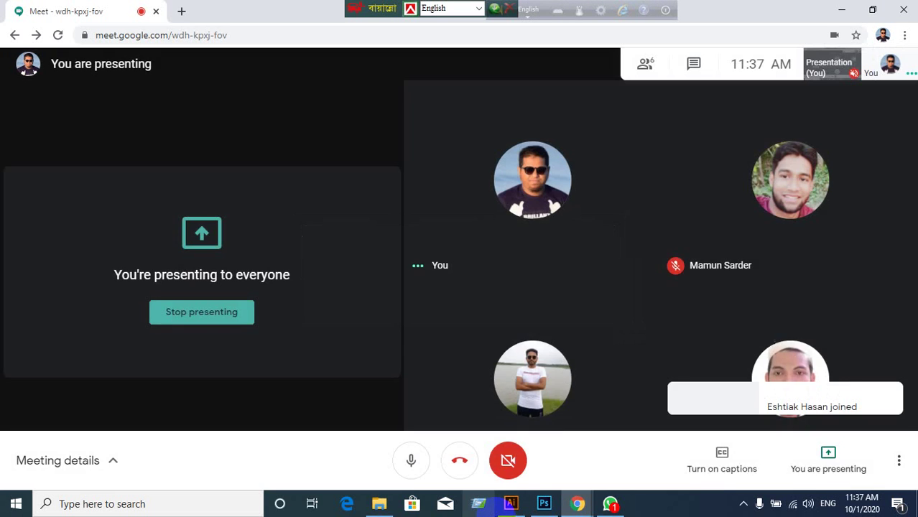
left_click(512, 506)
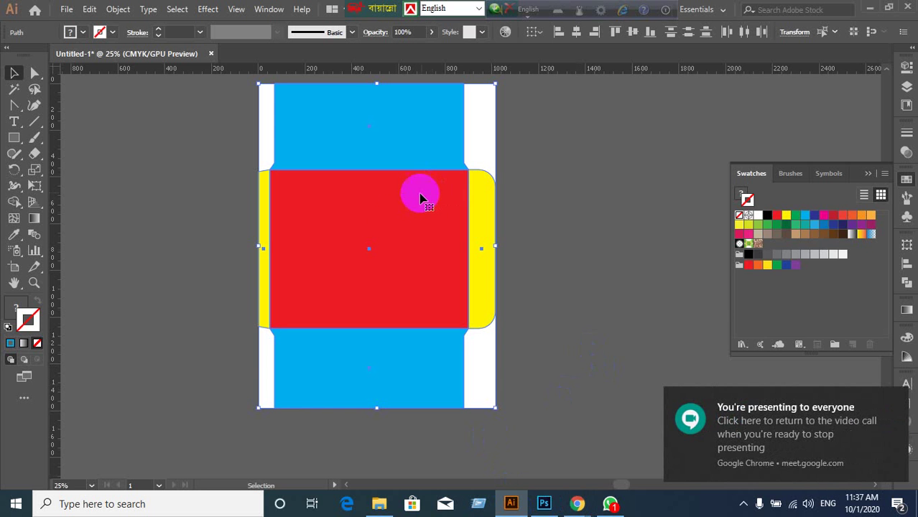
- Convert all the selected envelope panels into guides
right_click(399, 226)
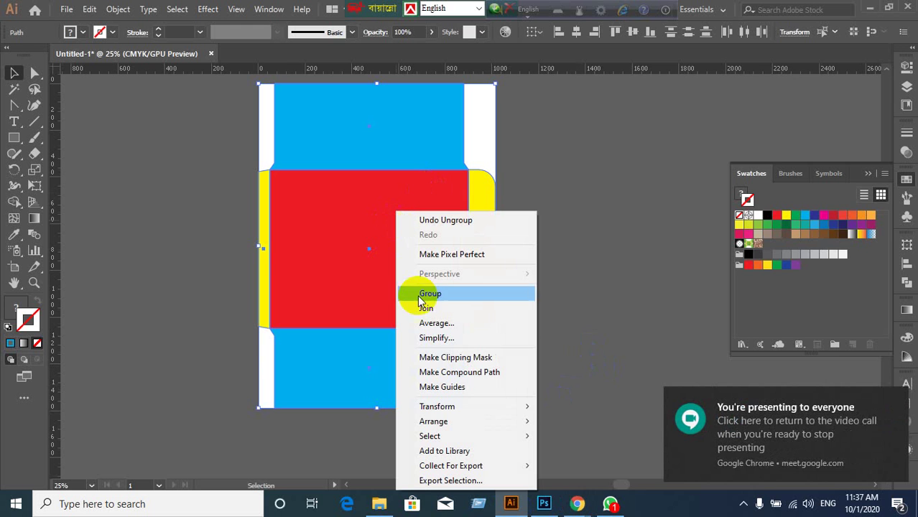
left_click(447, 387)
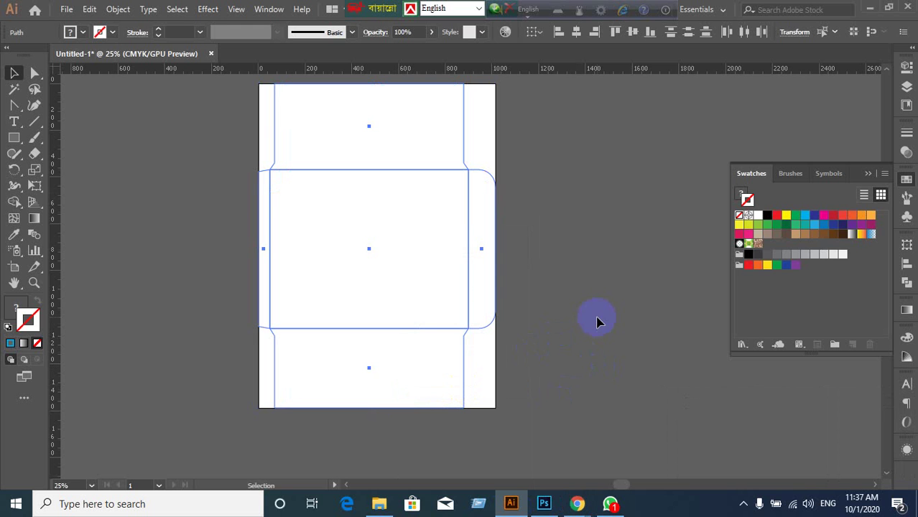
- Try pasting a copy of the coloured panels over the guides, and undo the paste
key("a")
key("ctrl+v")
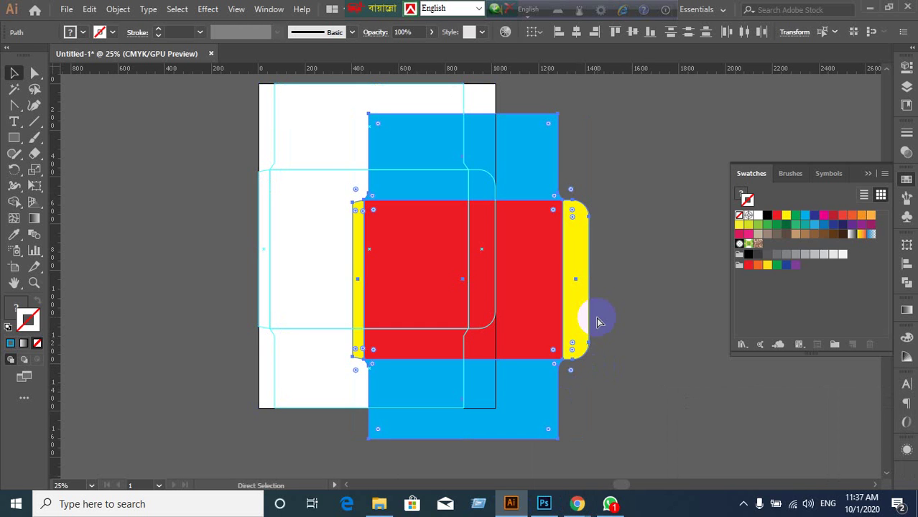
key("ctrl+z")
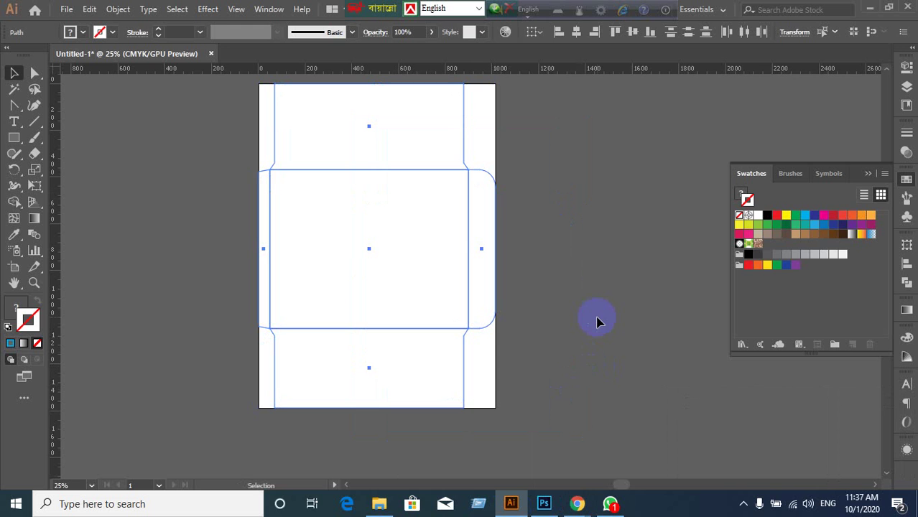
key("a")
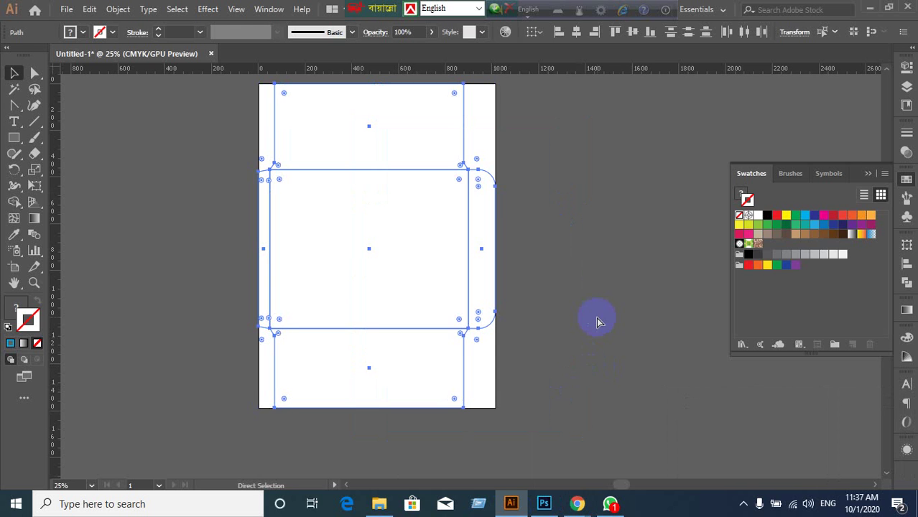
- Paste a copy of the coloured envelope panels in front, directly over the guides, and deselect it
key("ctrl+f")
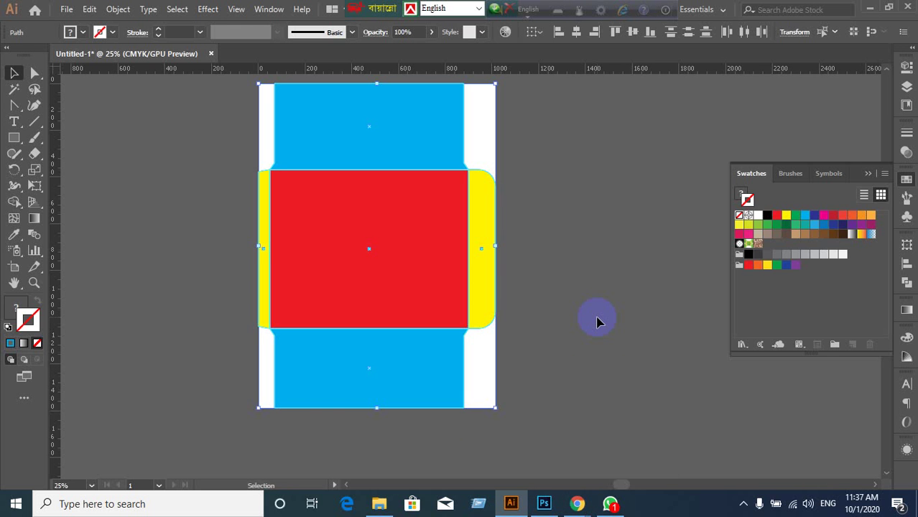
left_click(350, 314)
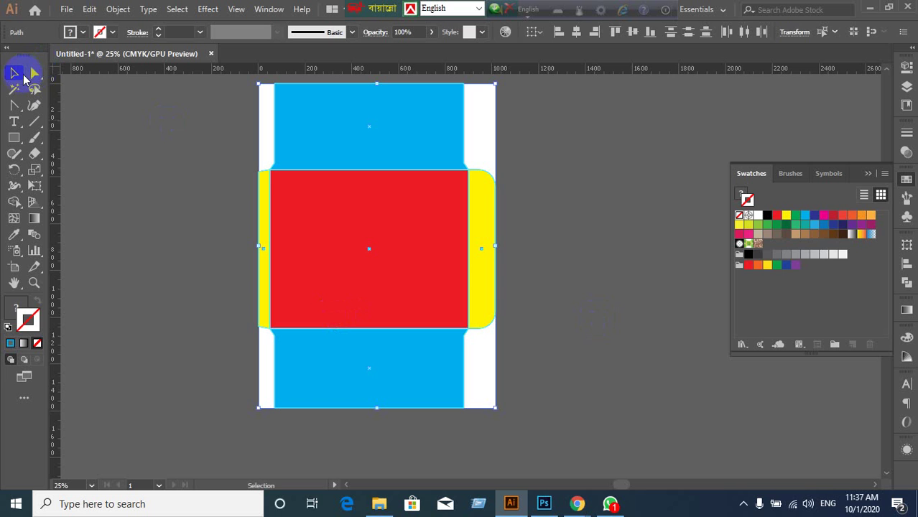
left_click(180, 159)
- Fill the upper cyan flap with white and leave it without a stroke
left_click(407, 116)
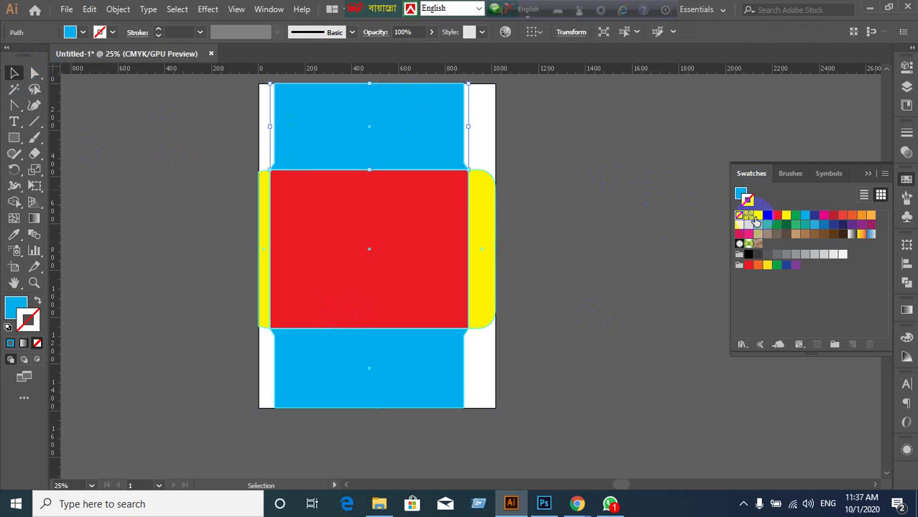
left_click(748, 216)
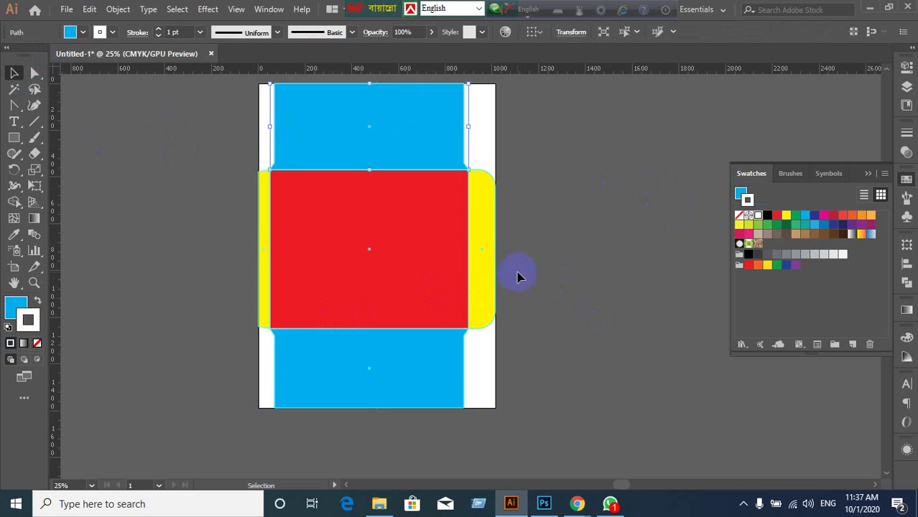
left_click(37, 343)
left_click(10, 310)
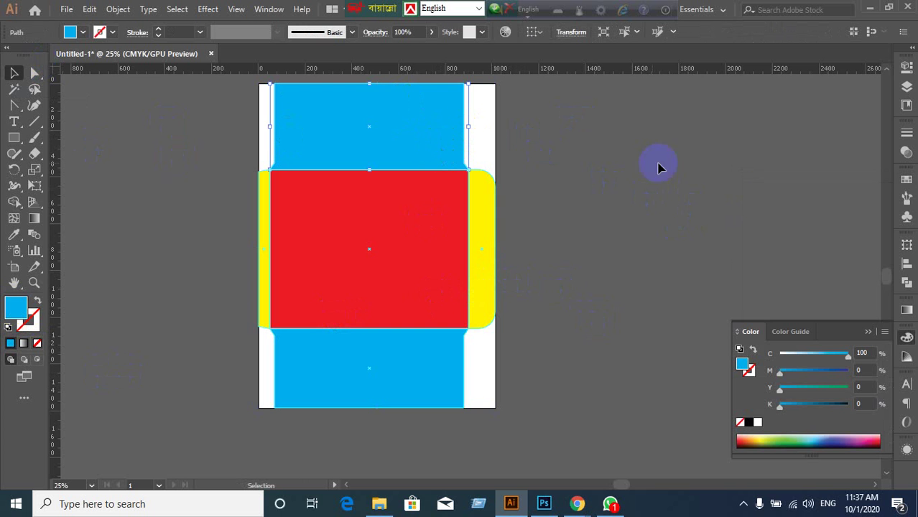
left_click(906, 179)
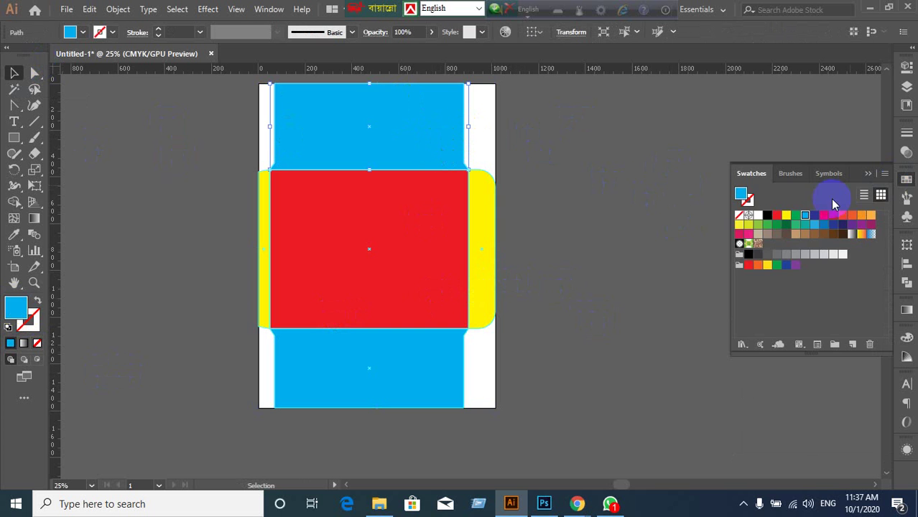
left_click(758, 215)
- Fill the red centre panel and the rounded yellow side flap with white
left_click(431, 244)
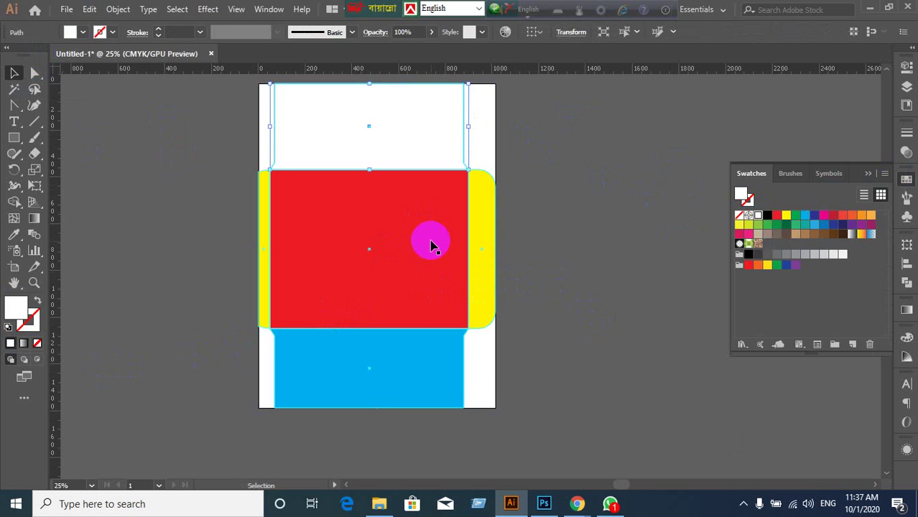
left_click(759, 216)
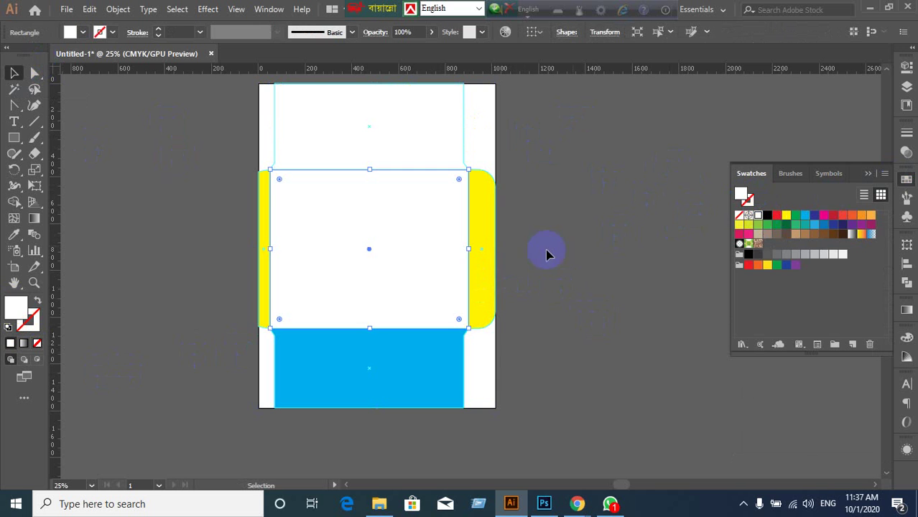
left_click(490, 266)
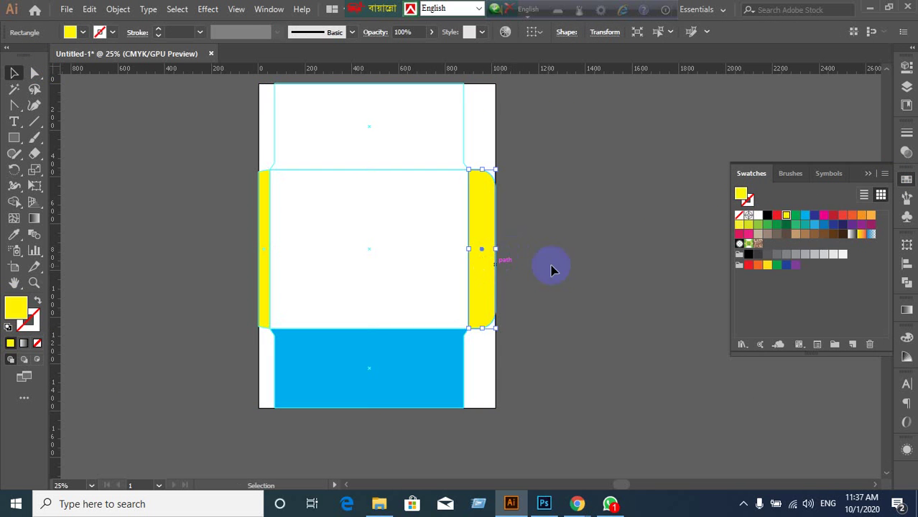
left_click(757, 217)
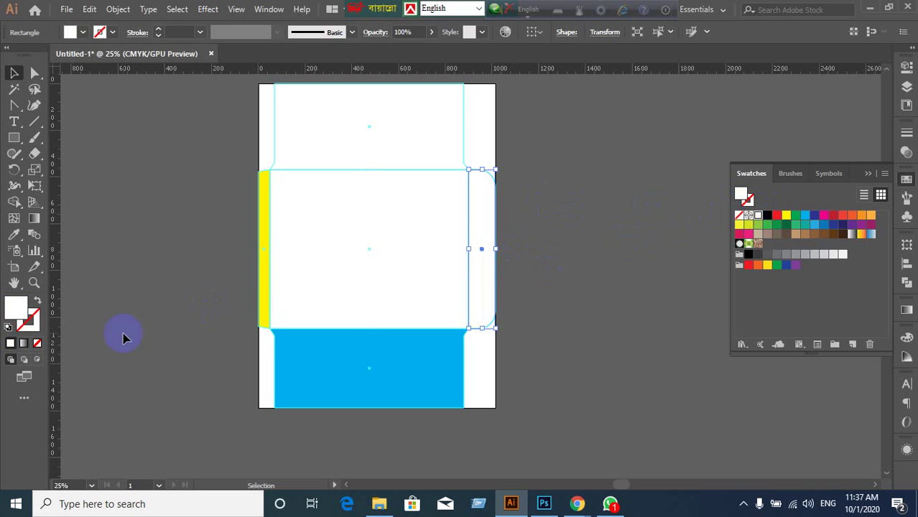
- Fill the narrow yellow side flap and the lower cyan flap with white, then clear the selection
left_click(265, 305)
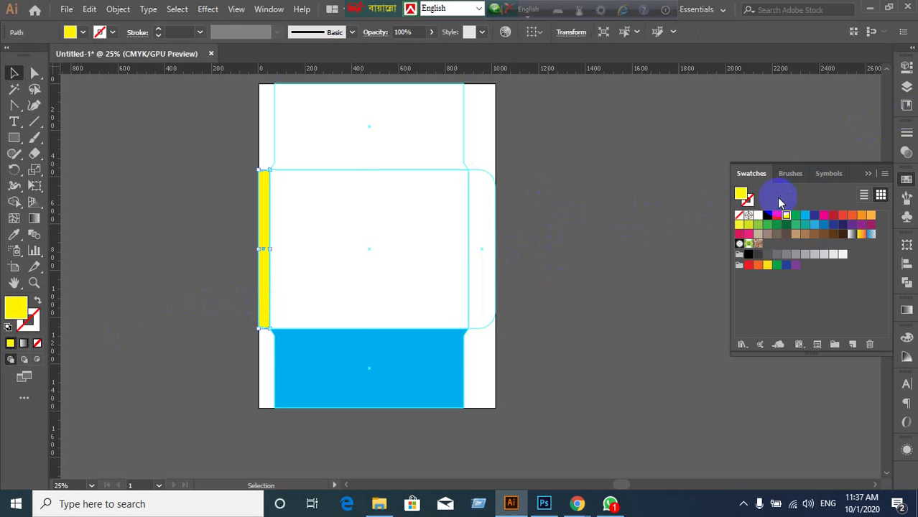
left_click(757, 217)
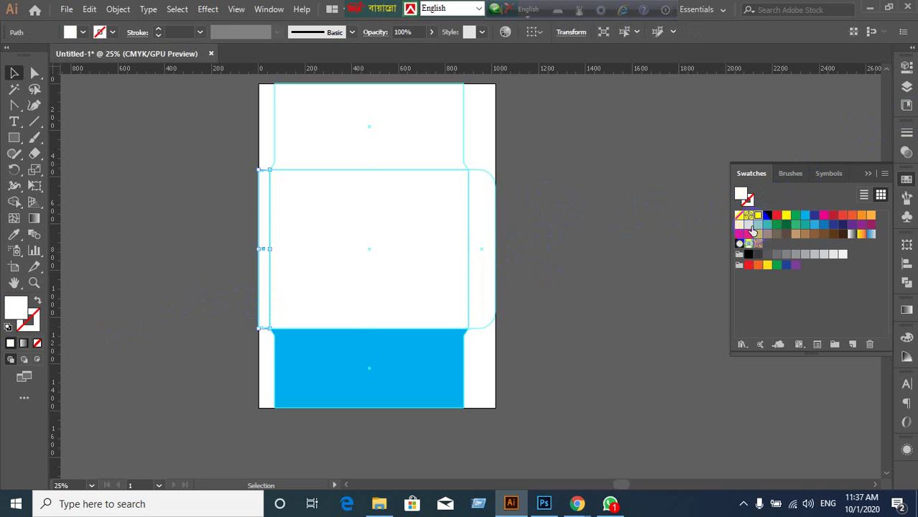
left_click(353, 394)
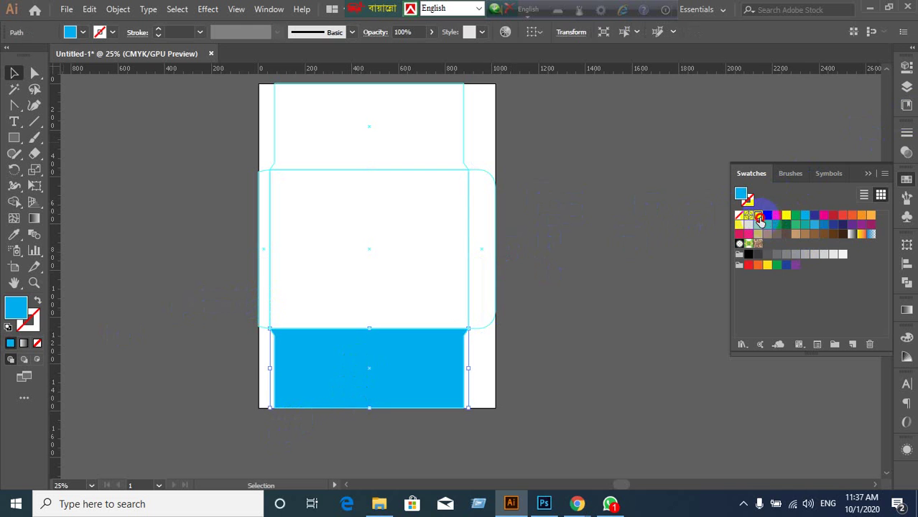
left_click(757, 217)
left_click(649, 275)
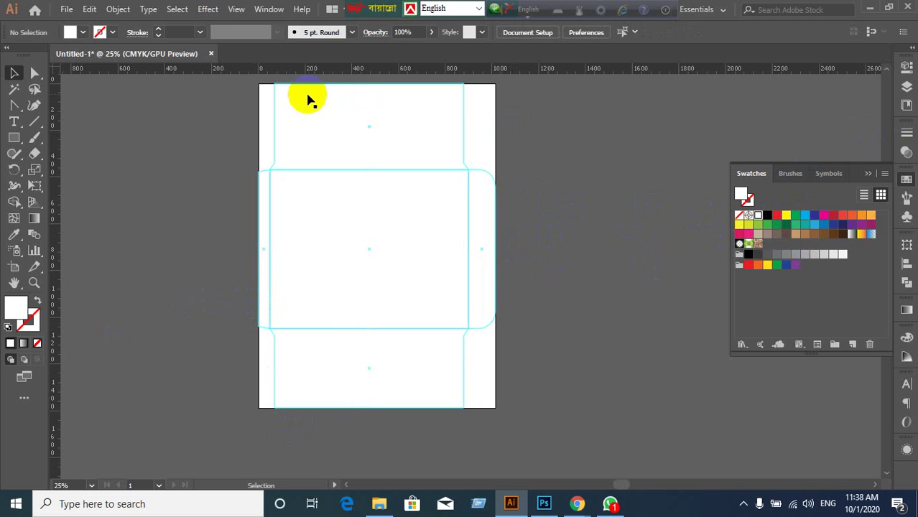
- Select the whole envelope artwork and convert it into guides
left_click(317, 115)
left_click(165, 125)
left_click_drag(165, 125, 526, 367)
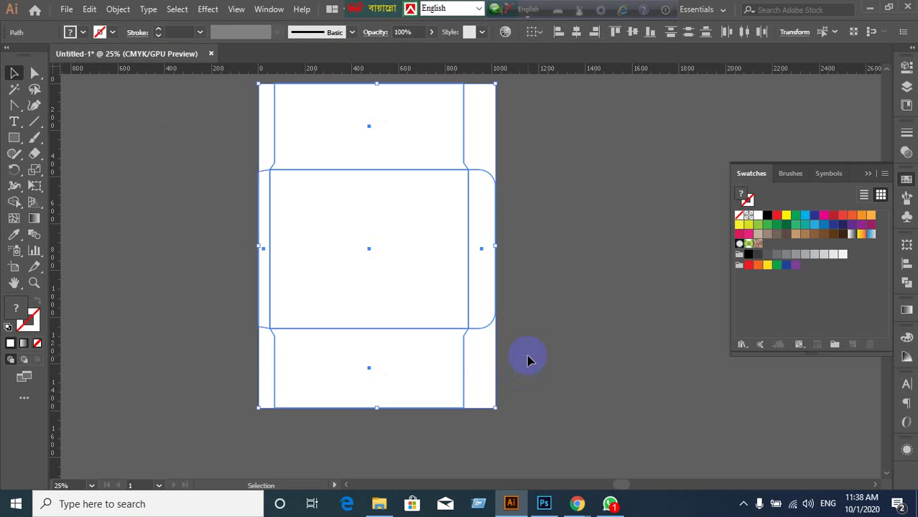
key("ctrl+5")
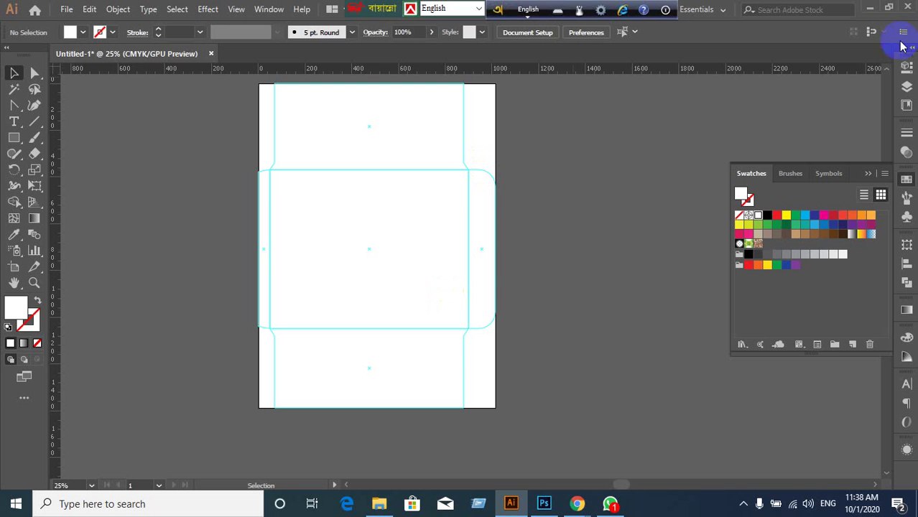
- Minimize Illustrator and the Chrome meeting window, and launch FastStone Capture from the desktop
left_click(870, 10)
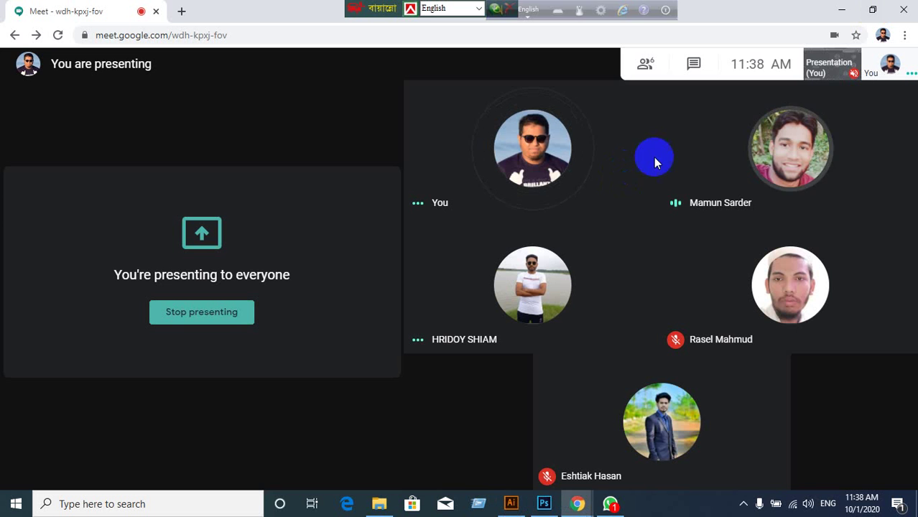
left_click(840, 12)
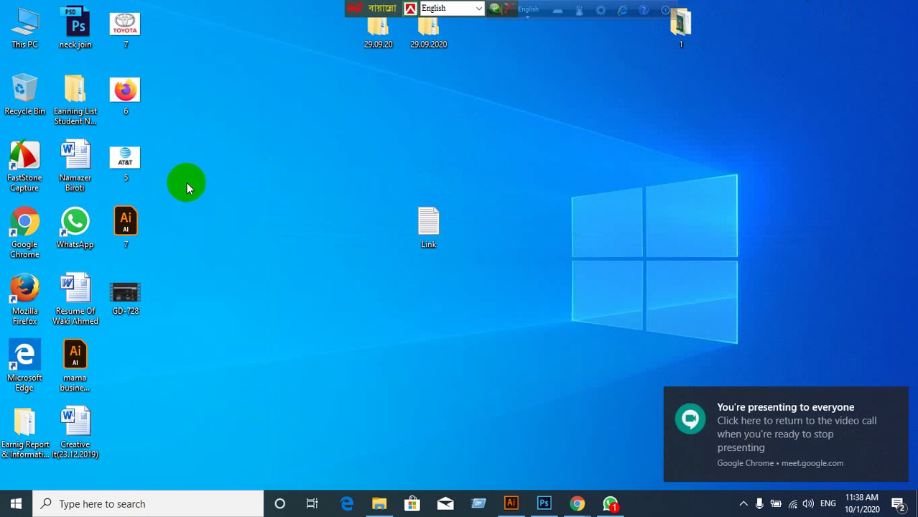
double_click(20, 158)
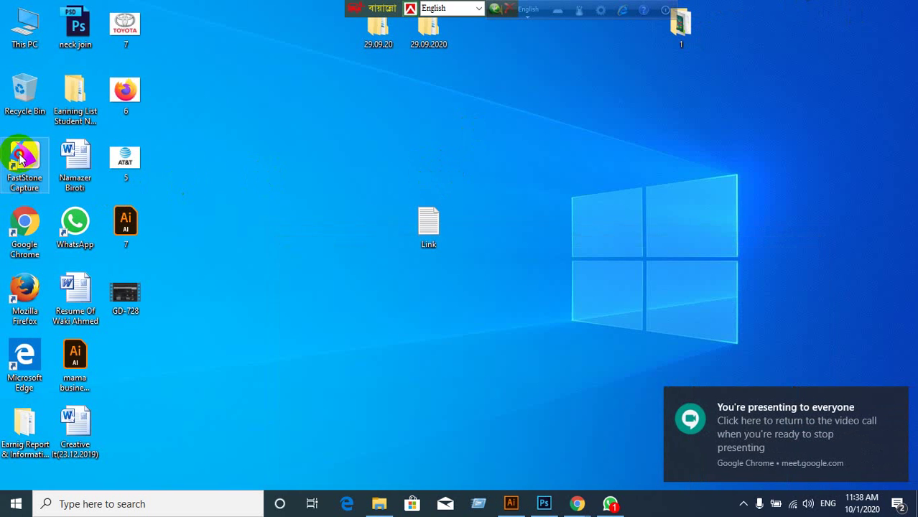